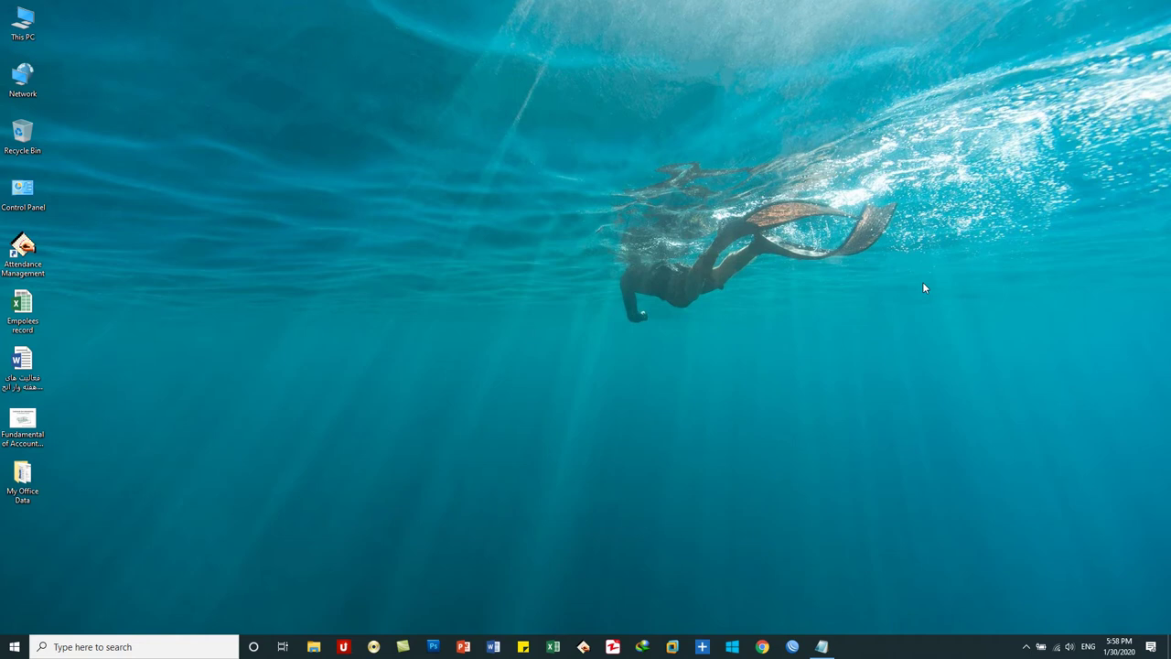
- Bring back the Notepad note that defines Google Drive as Google's cloud-based file storage service
click(822, 646)
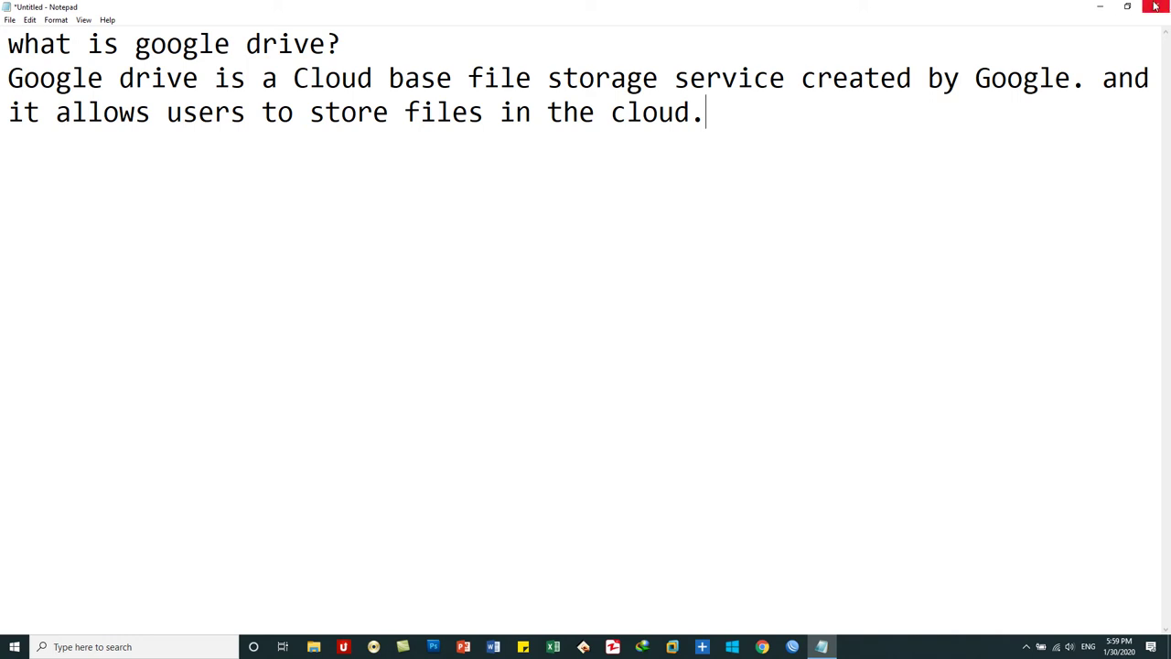
- Minimize Notepad and load gmail.com in Chrome
click(1102, 7)
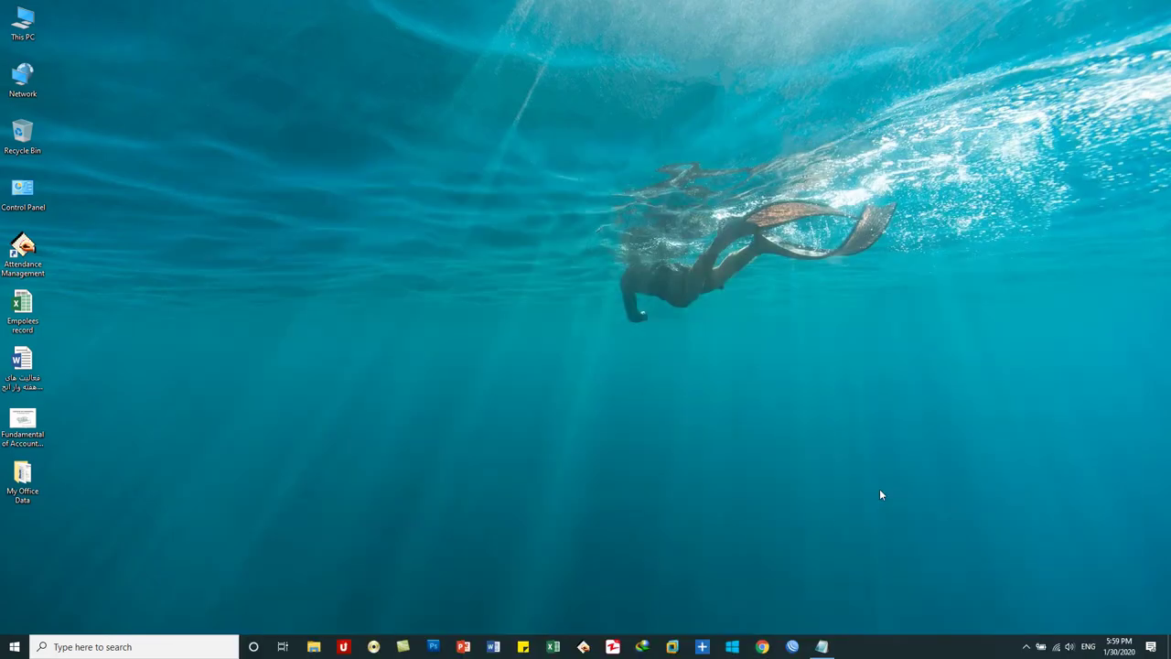
click(762, 647)
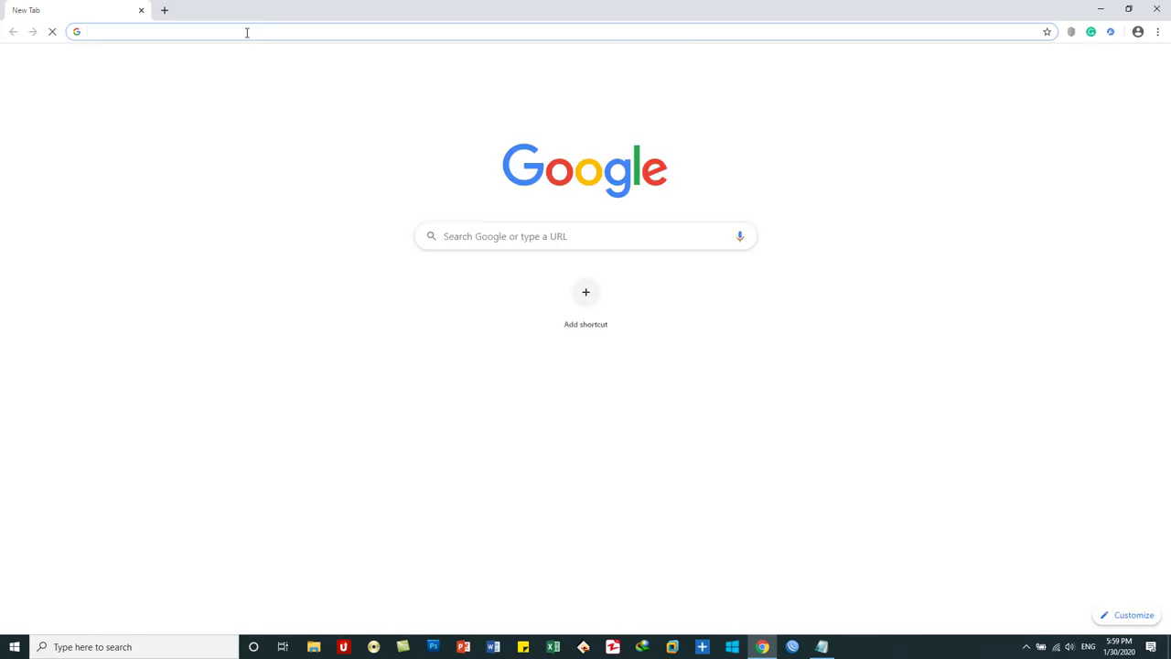
text(gmail)
key(Return)
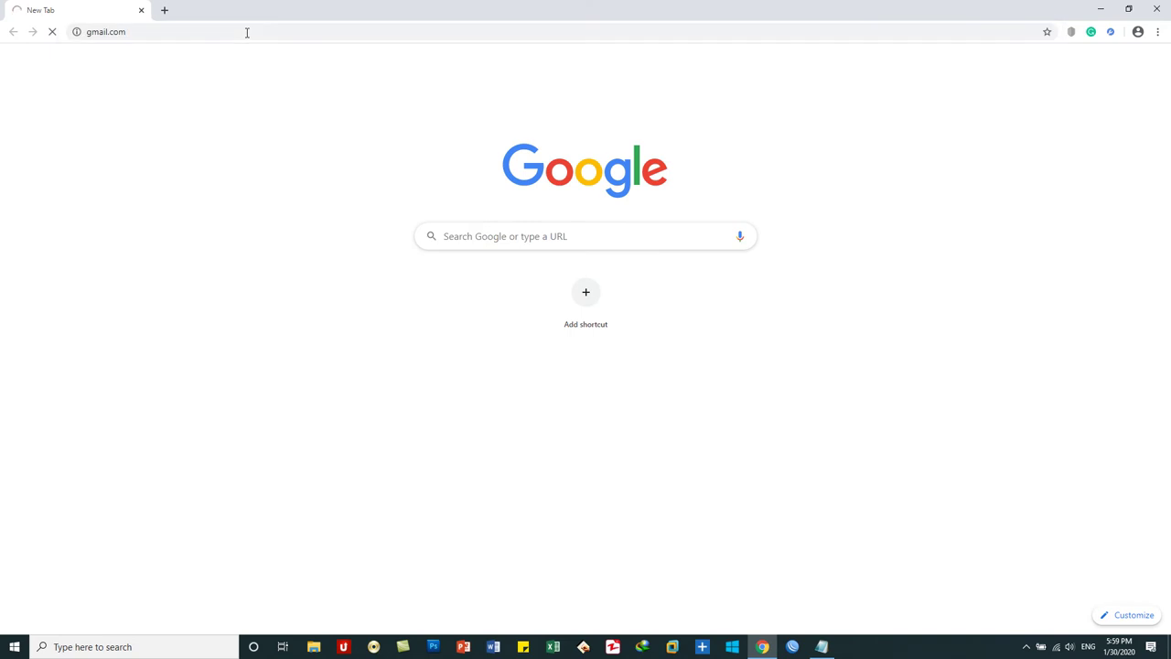
- Load kblintercon.net in a second tab, then return to the Gmail tab
click(165, 10)
text(kblintercon.net)
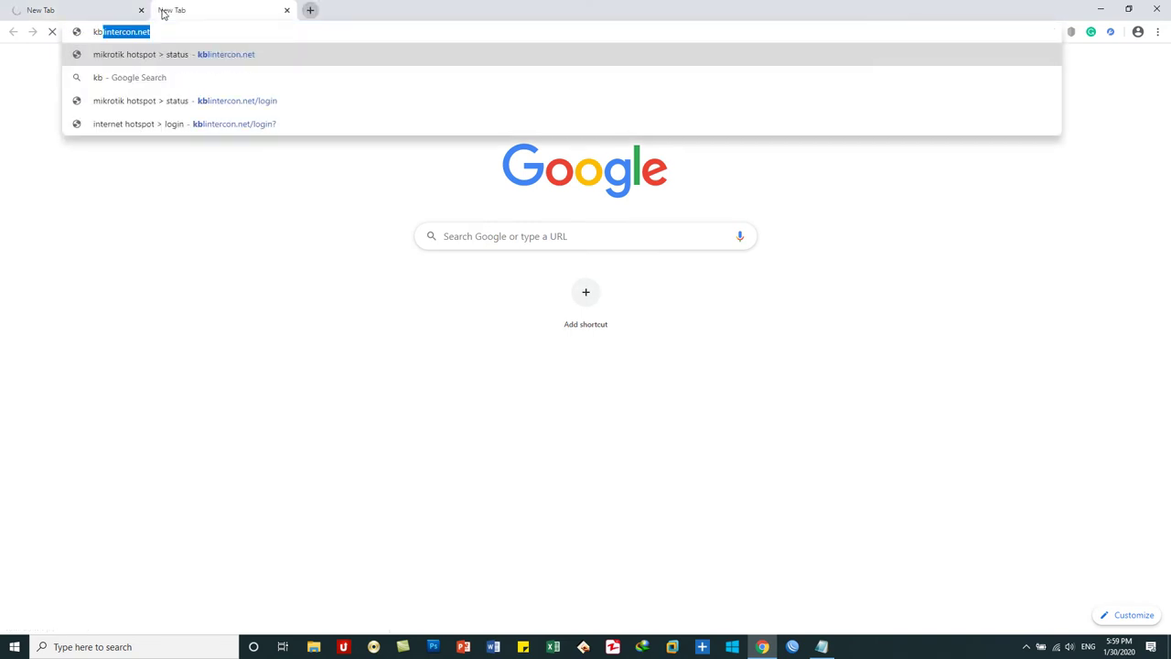
key(Return)
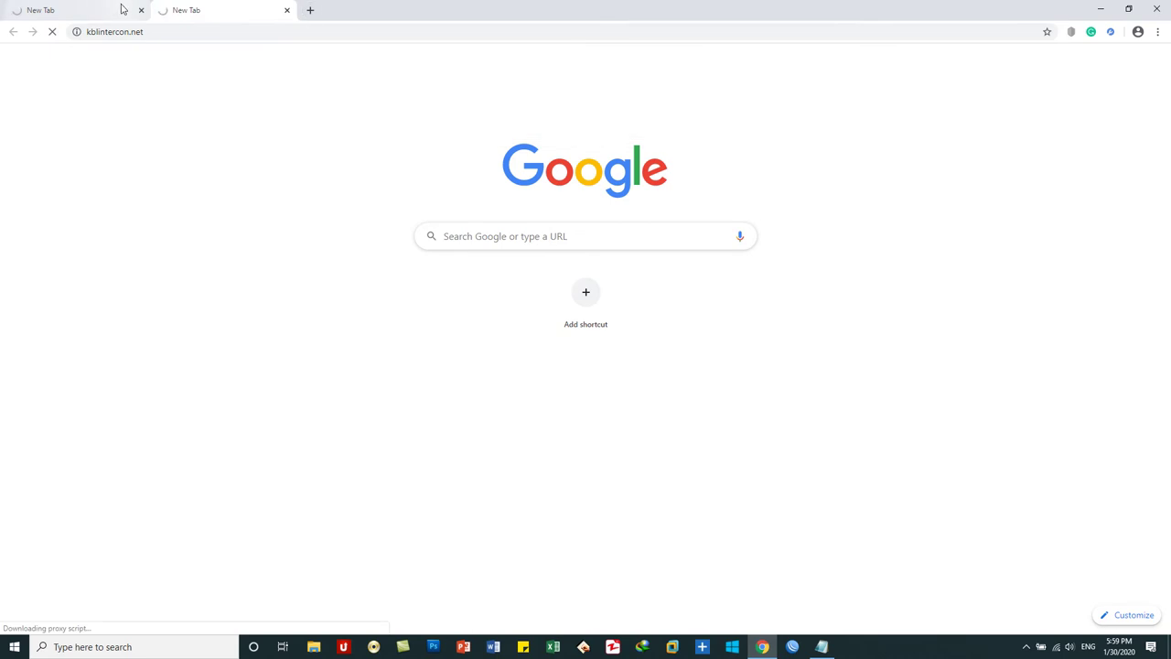
click(116, 10)
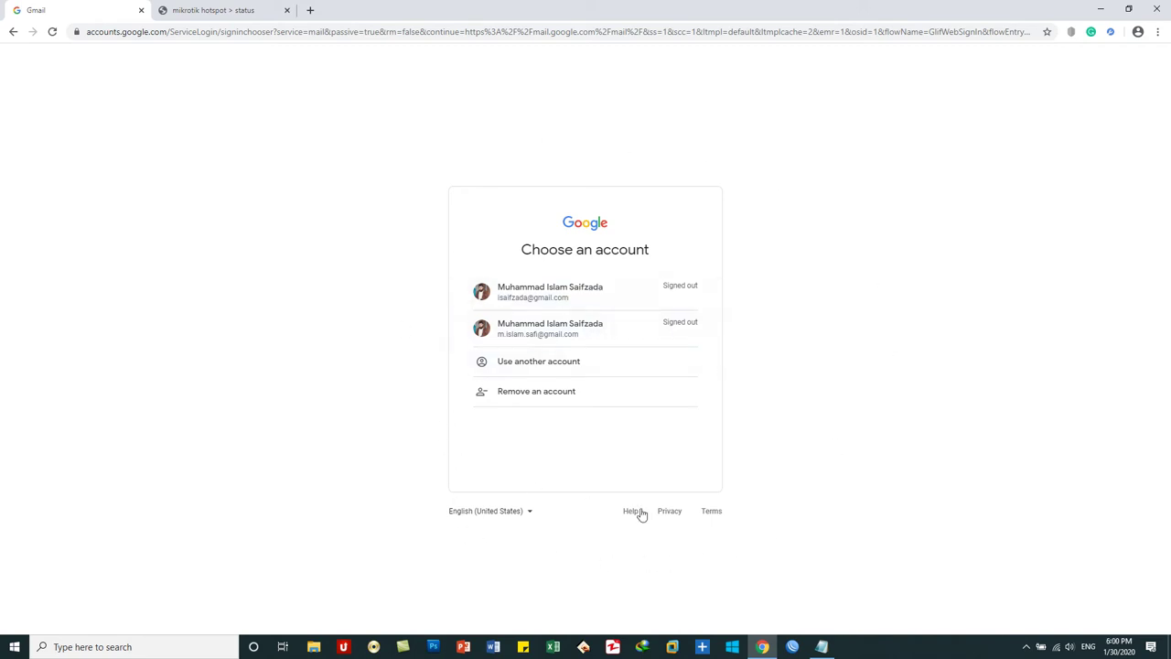
- Sign in to Gmail with the first saved account using its password
click(555, 299)
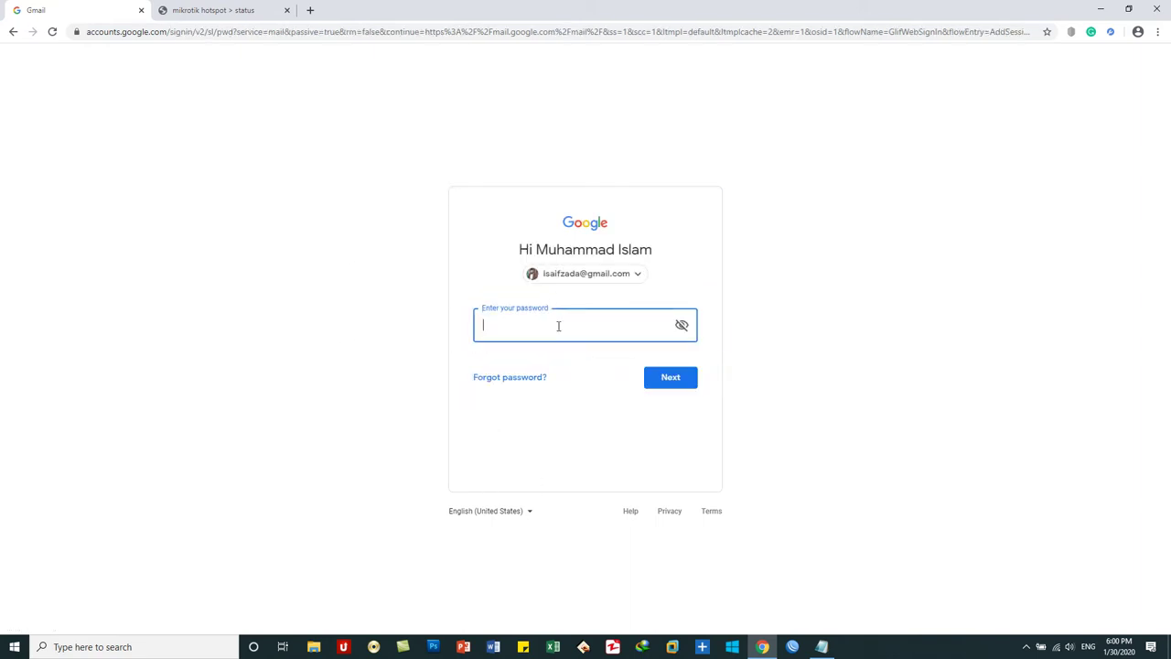
text(•••••••••••••)
click(653, 380)
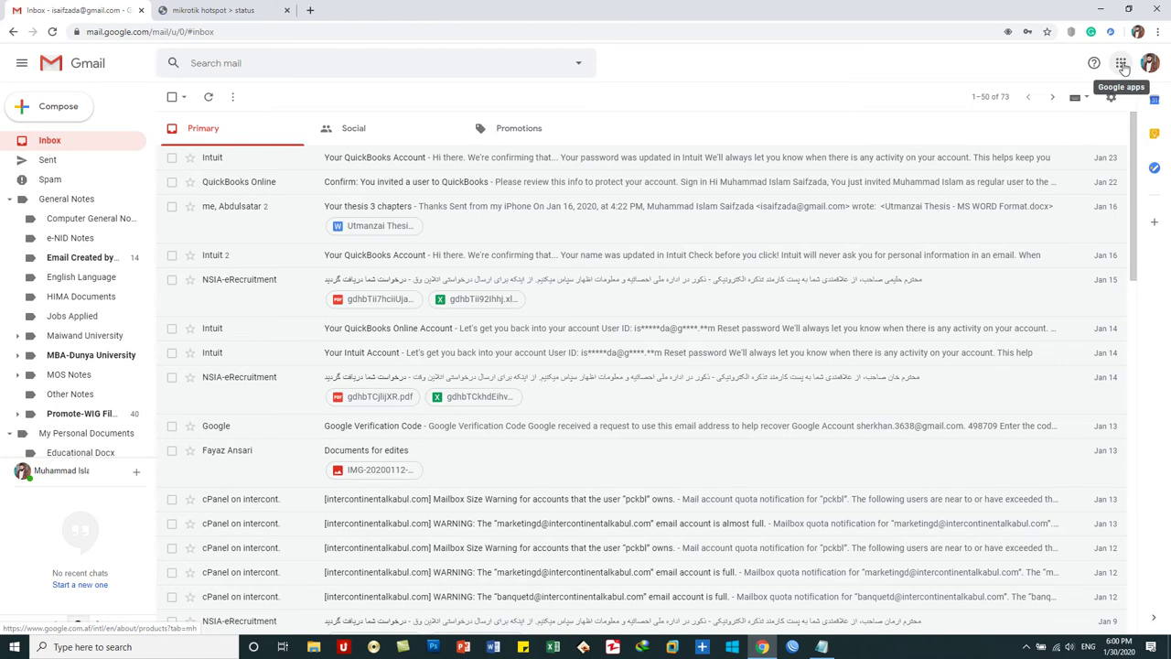
- Launch Google Drive from Gmail's Google apps grid
click(1121, 65)
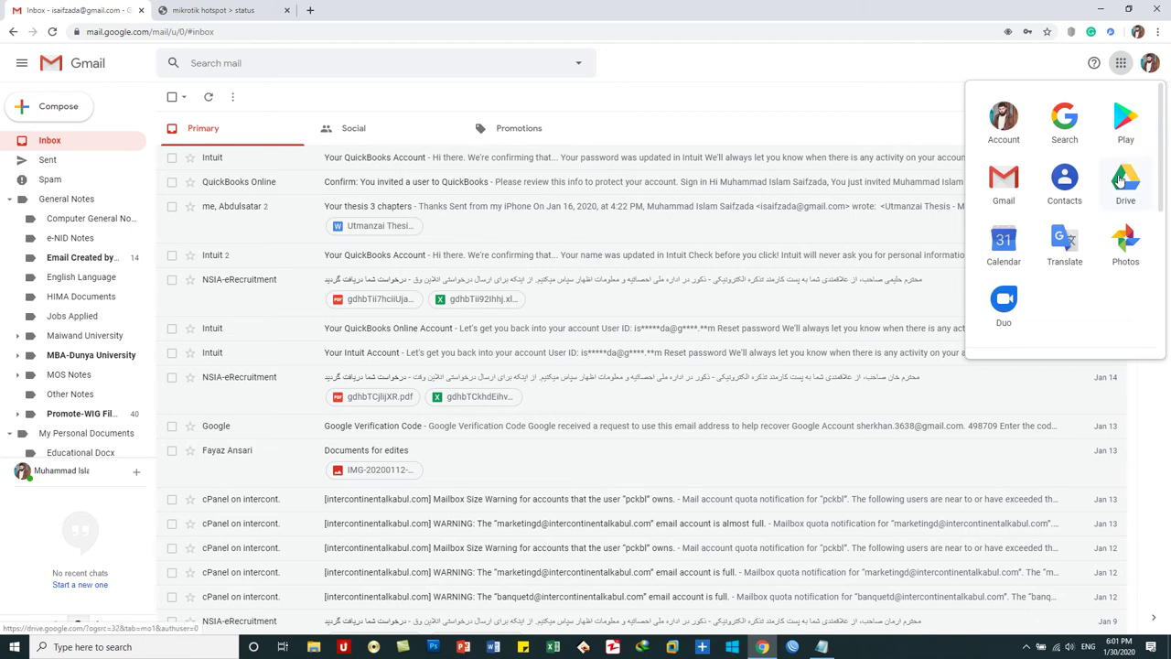
click(1120, 180)
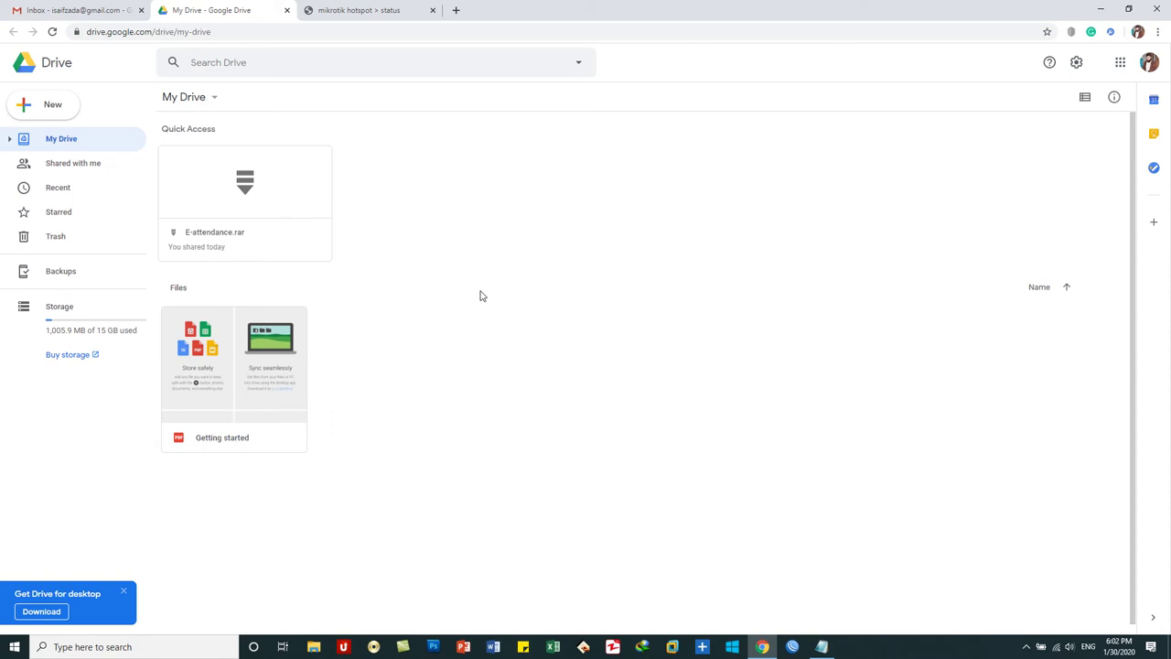
- Minimize Chrome, box-select the four office files on the desktop, then deselect them
click(763, 646)
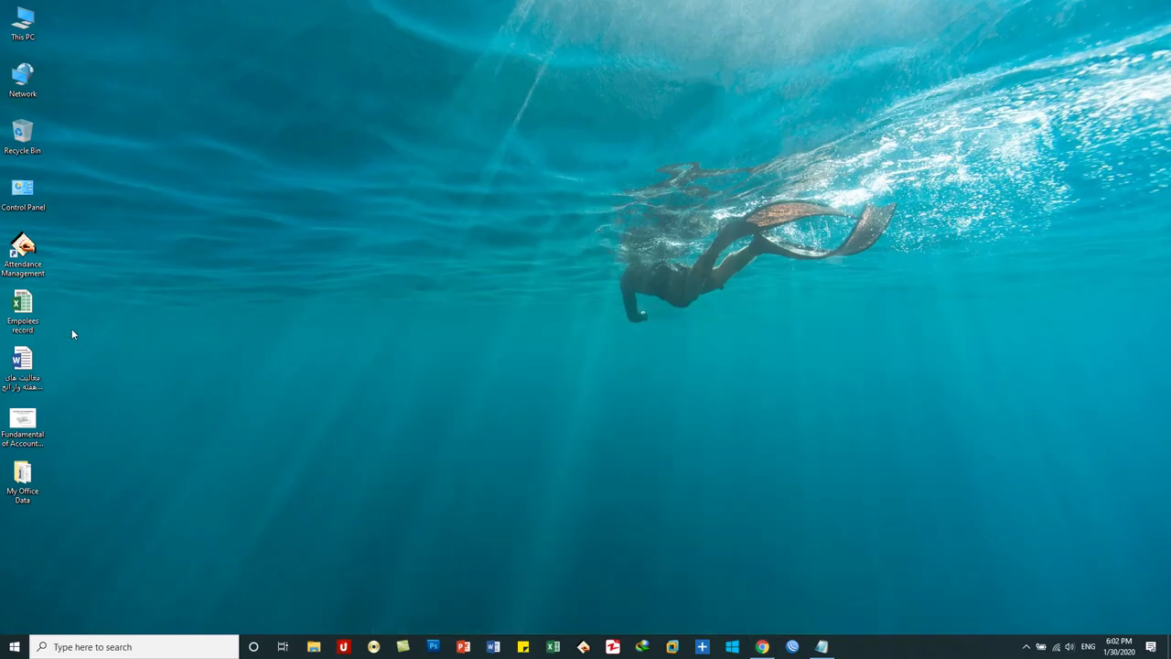
click(22, 361)
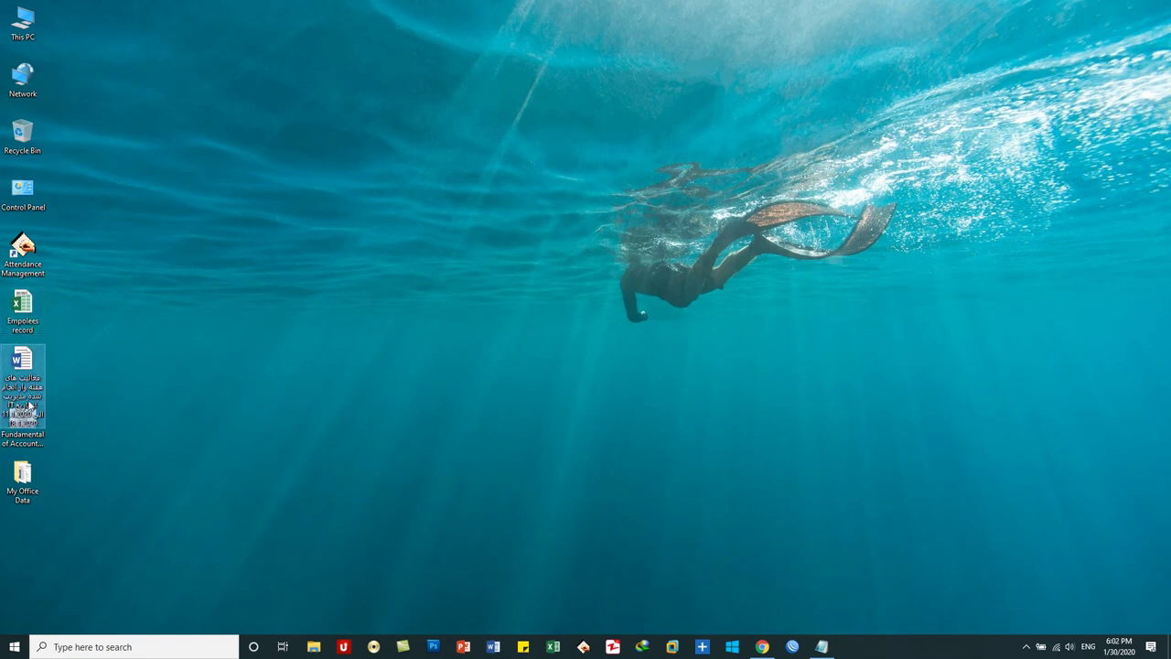
click(35, 453)
click(112, 425)
key(Up)
key(Up)
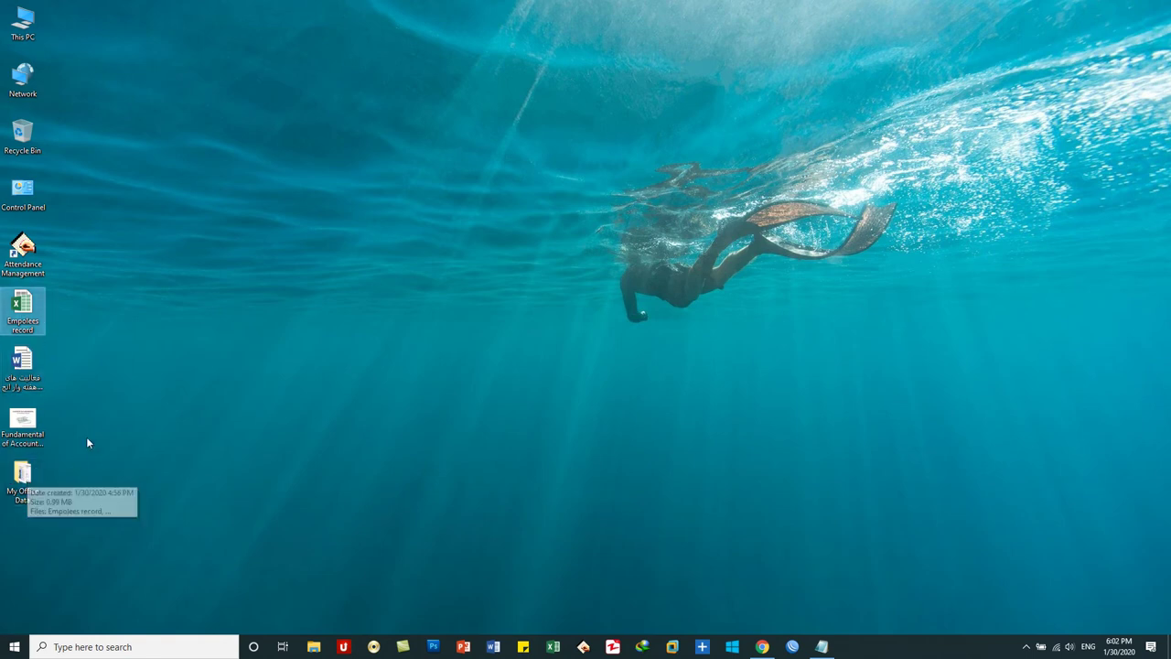
drag(57, 545, 217, 327)
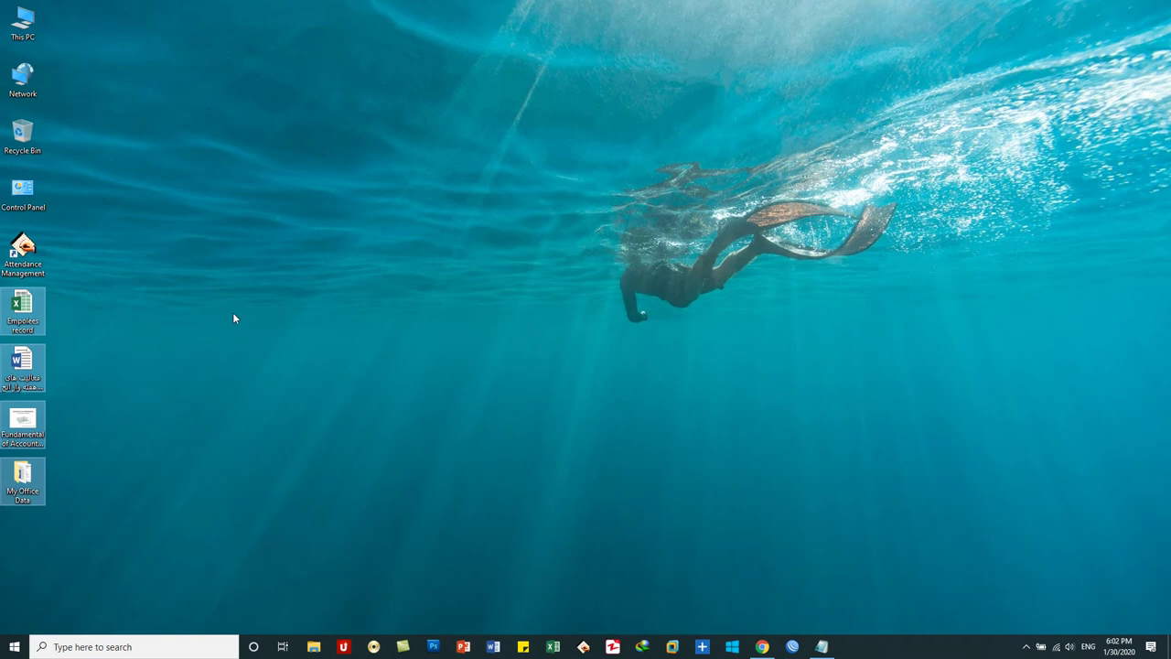
click(233, 318)
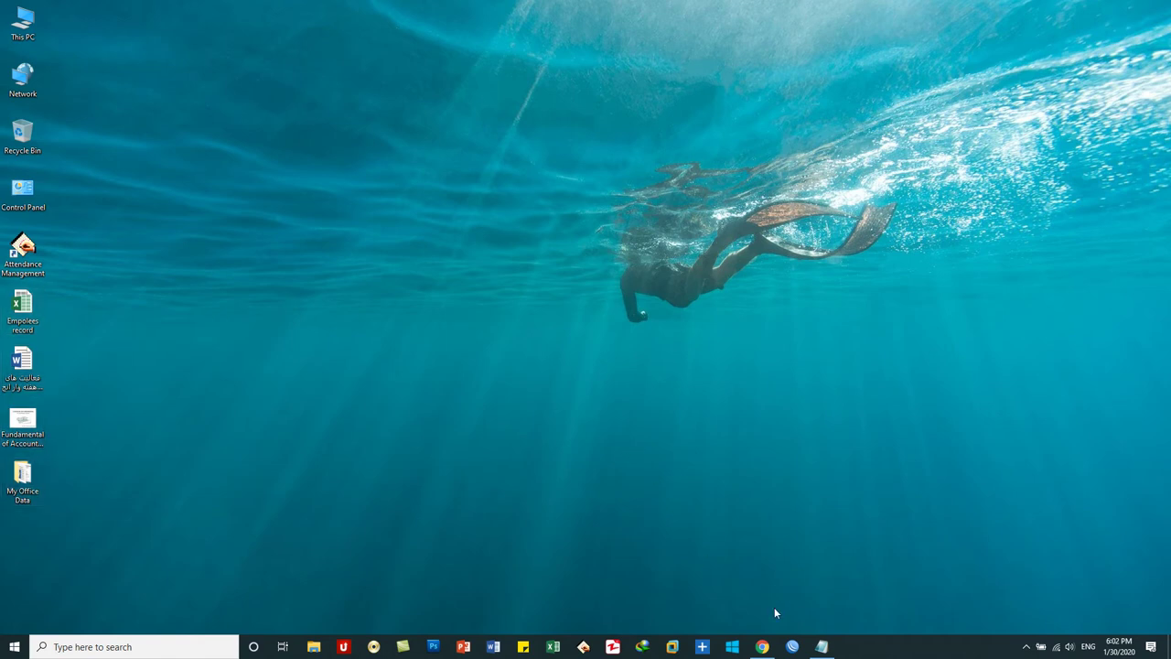
- Restore Chrome and show Google Drive's New menu in My Drive
click(762, 646)
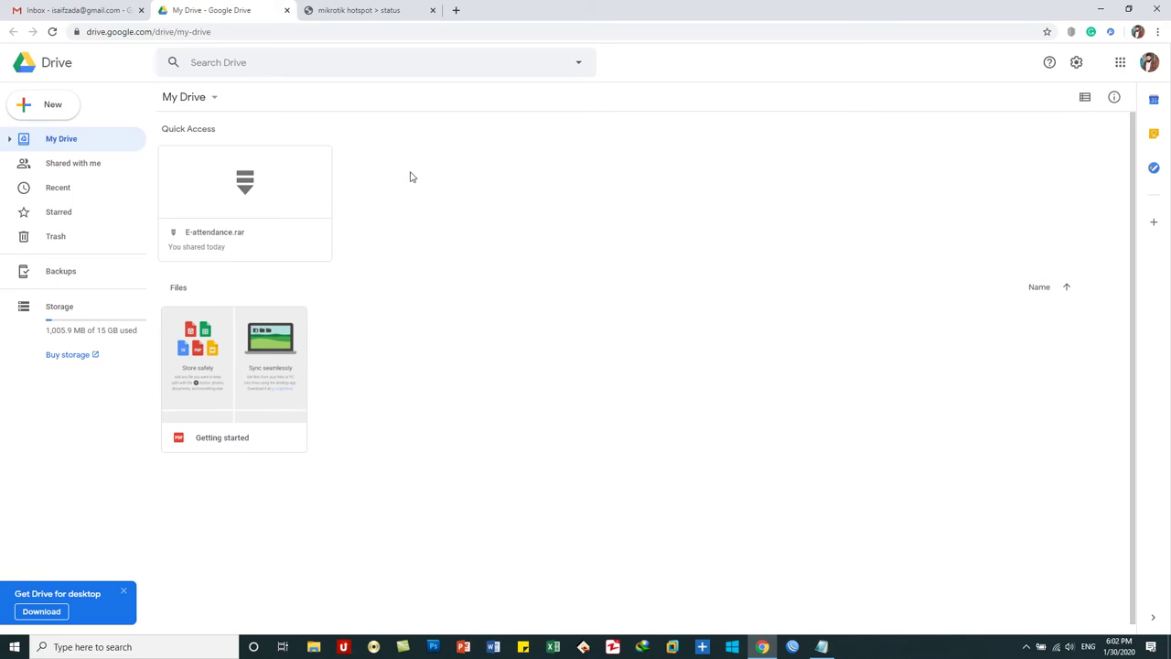
click(64, 112)
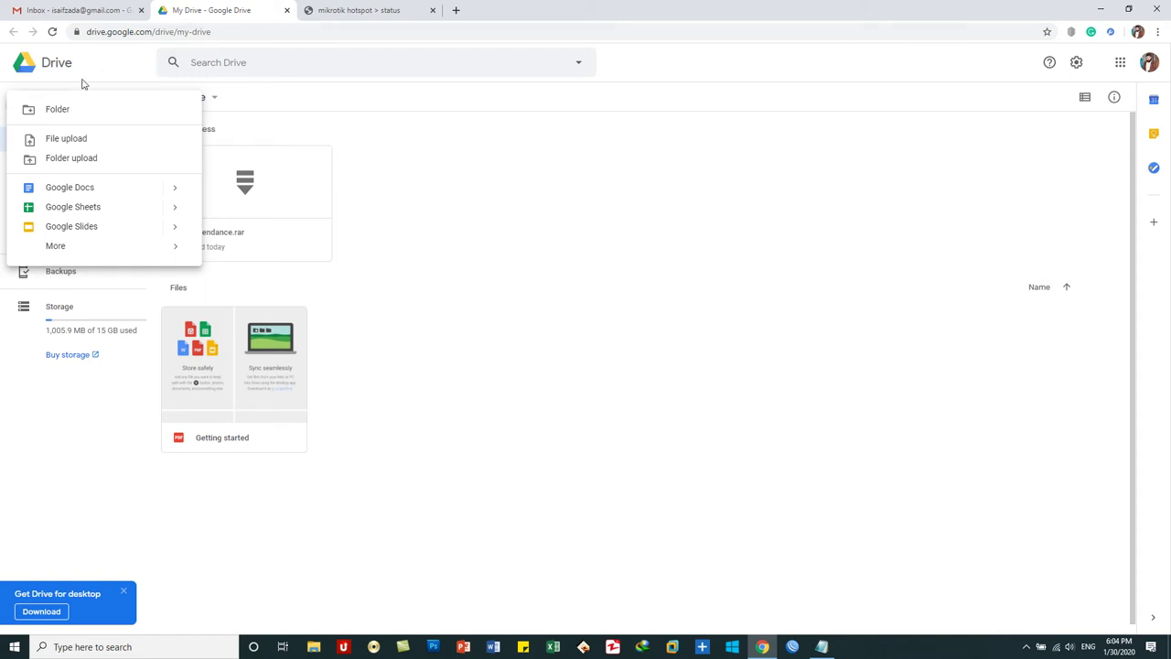
- Create a new folder named 'My BCS Data' in My Drive
click(66, 109)
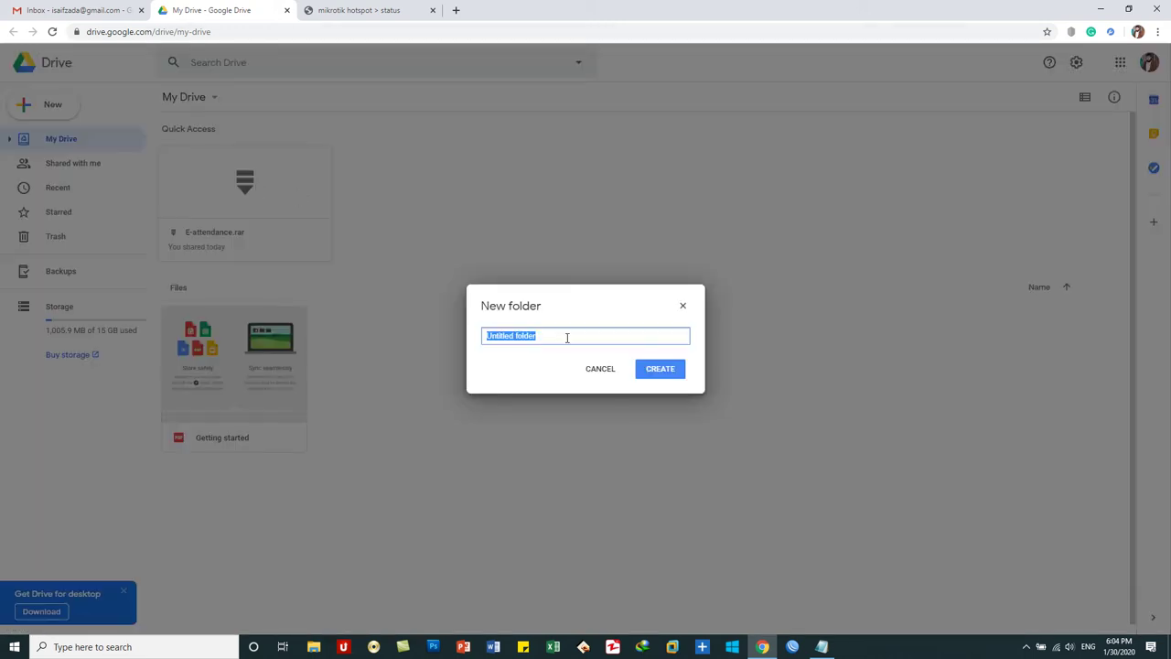
text(BCS)
key(BackSpace)
key(BackSpace)
key(BackSpace)
key(BackSpace)
text(My BCS Data)
click(661, 370)
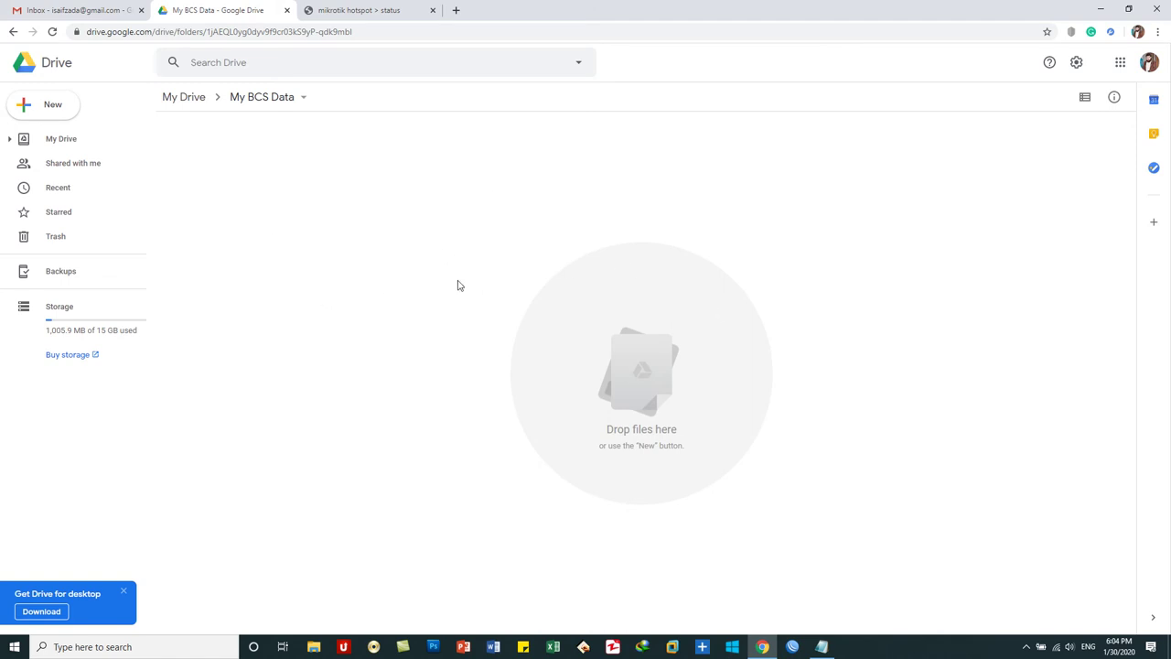
- Add a '1st Year Data' subfolder inside My BCS Data
right_click(435, 238)
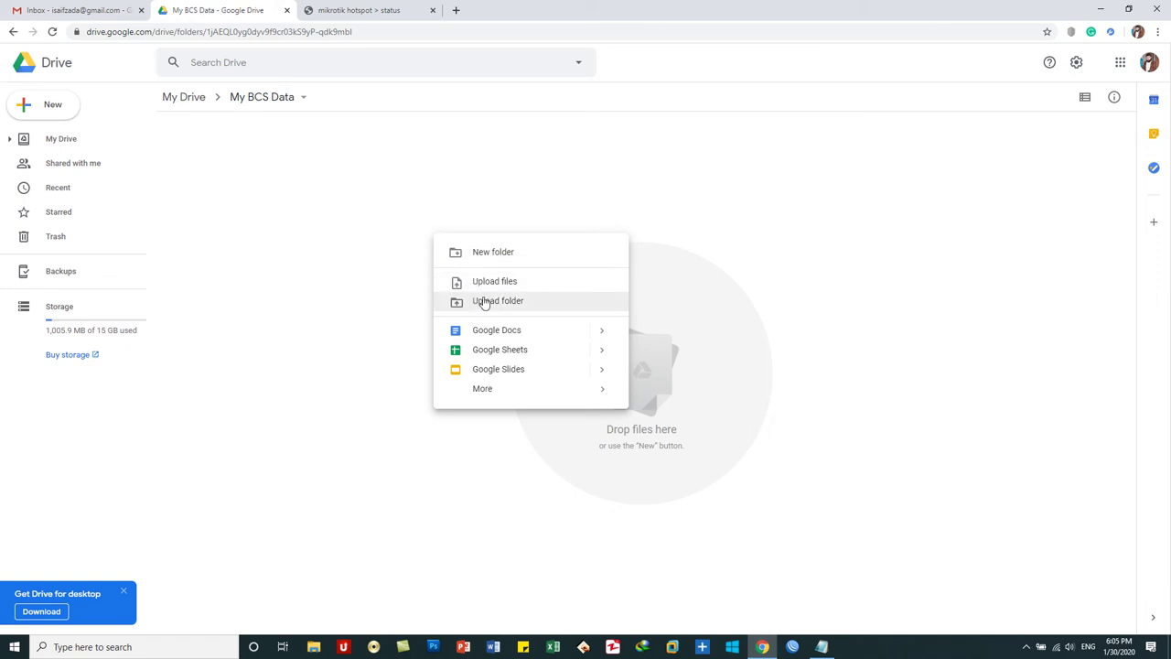
click(363, 232)
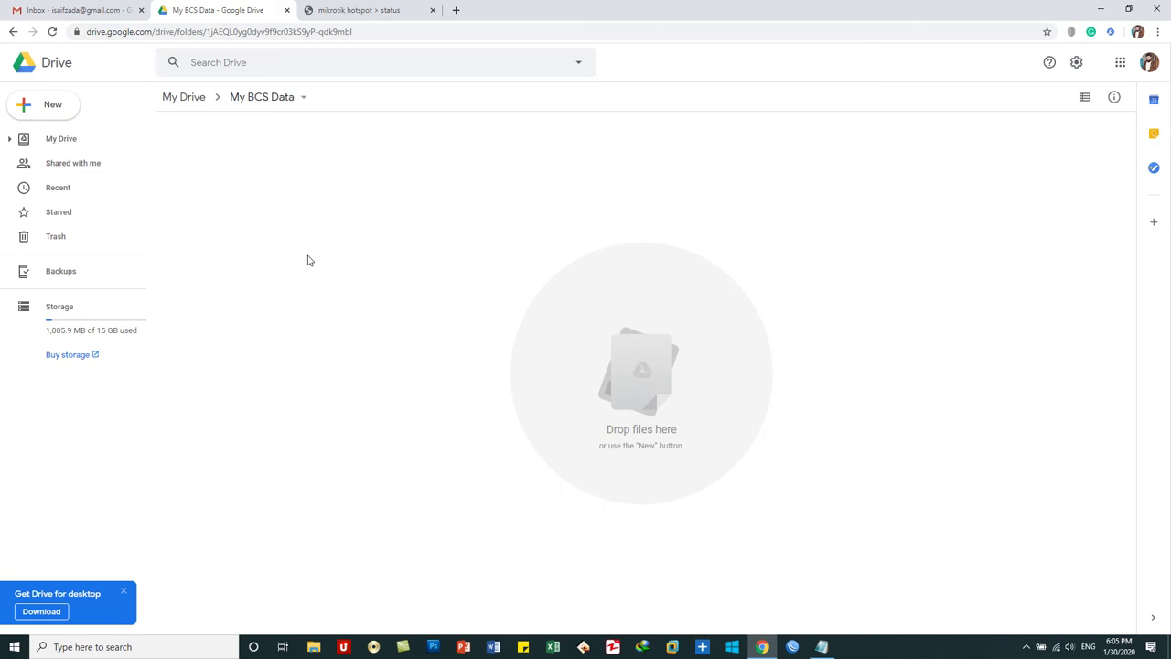
right_click(248, 182)
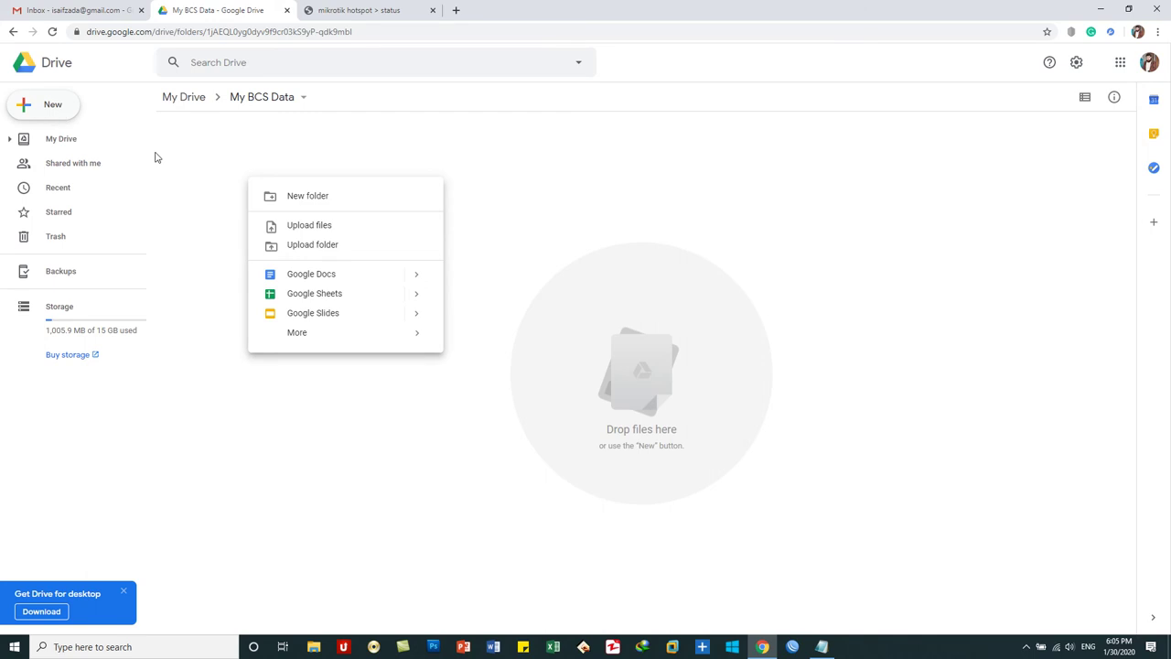
click(306, 204)
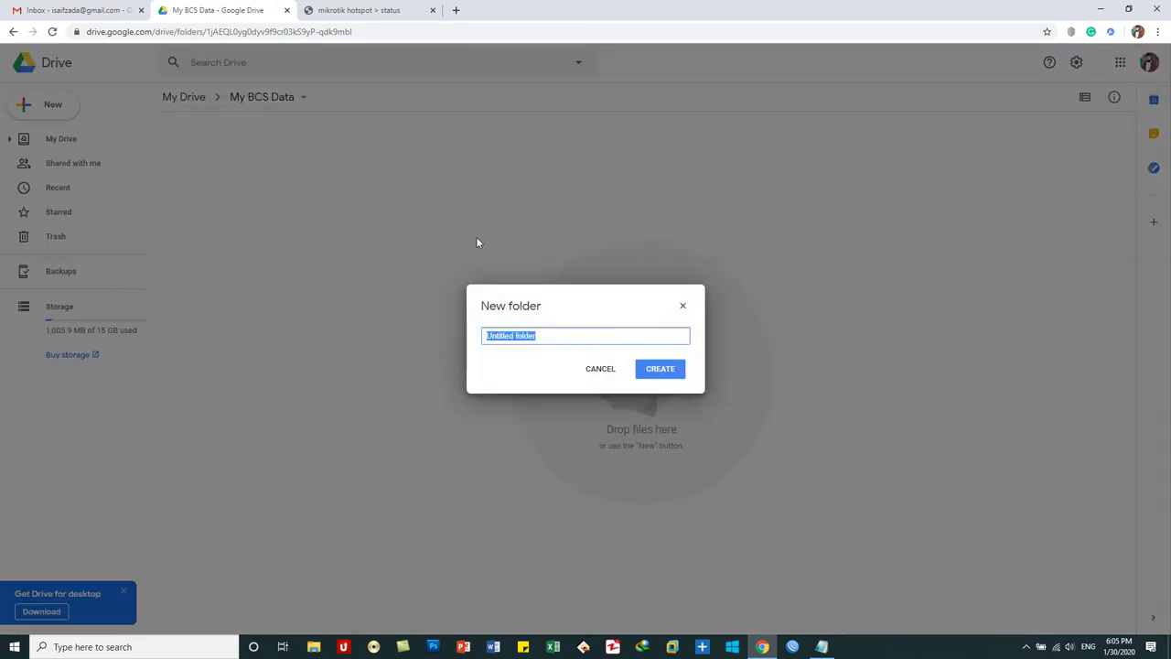
text(1st Year Data)
click(661, 369)
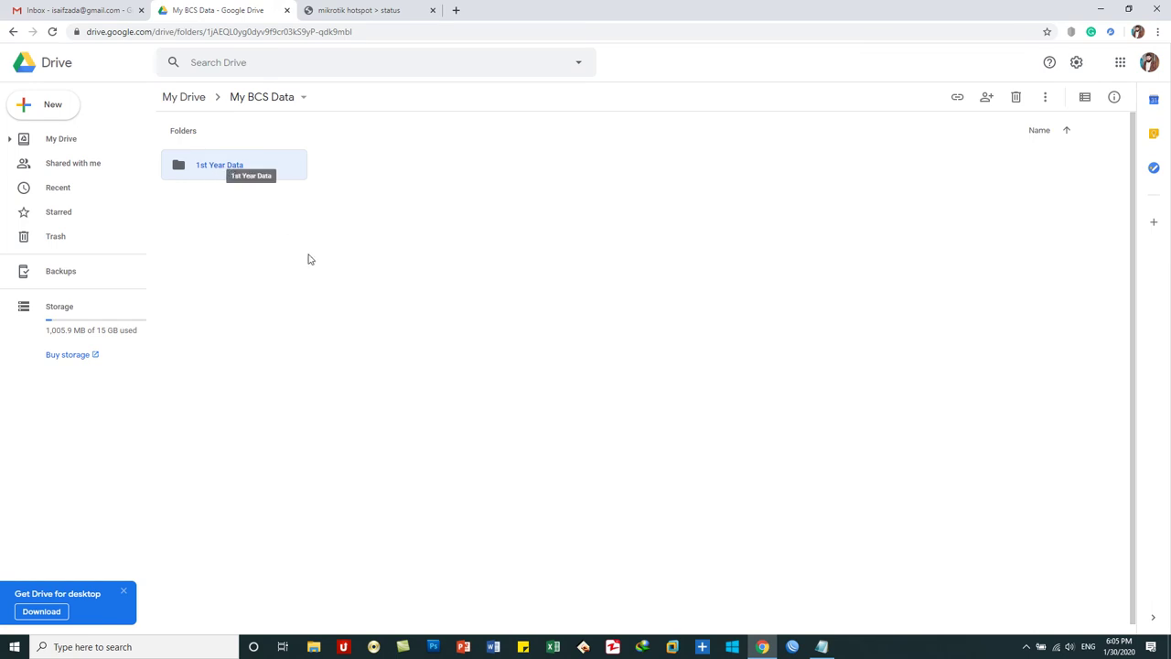
- Create '2nd Year Data' and '3rd Year Data' subfolders in My BCS Data
right_click(447, 218)
click(474, 237)
text(2nd Year Data)
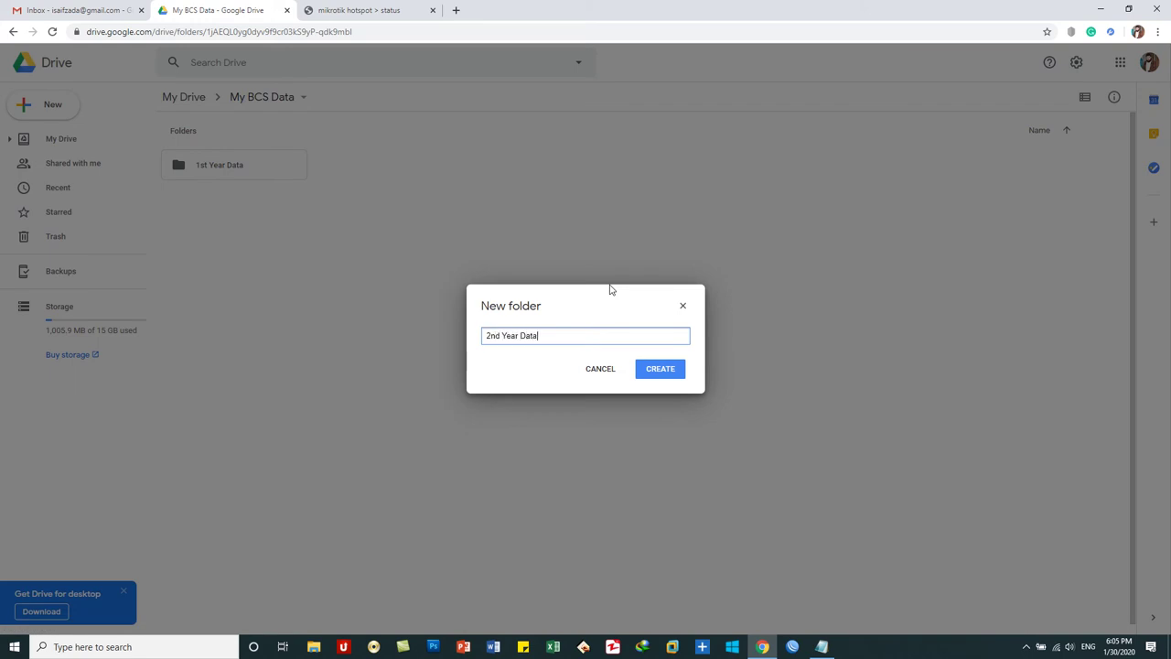
key(Return)
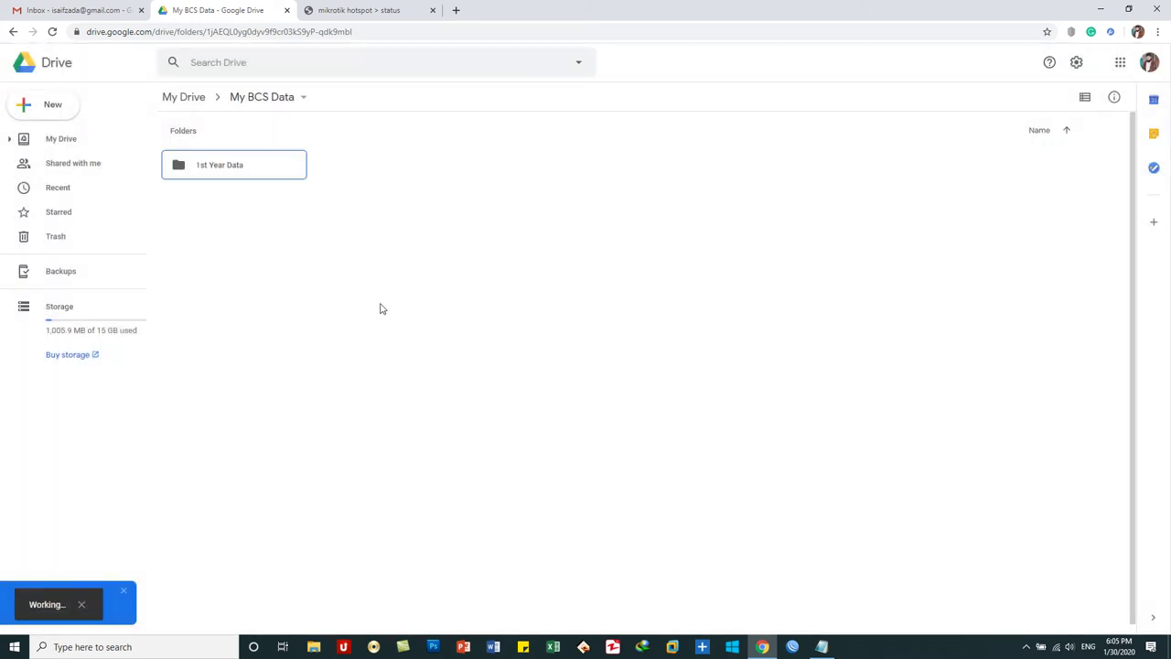
right_click(563, 256)
click(586, 271)
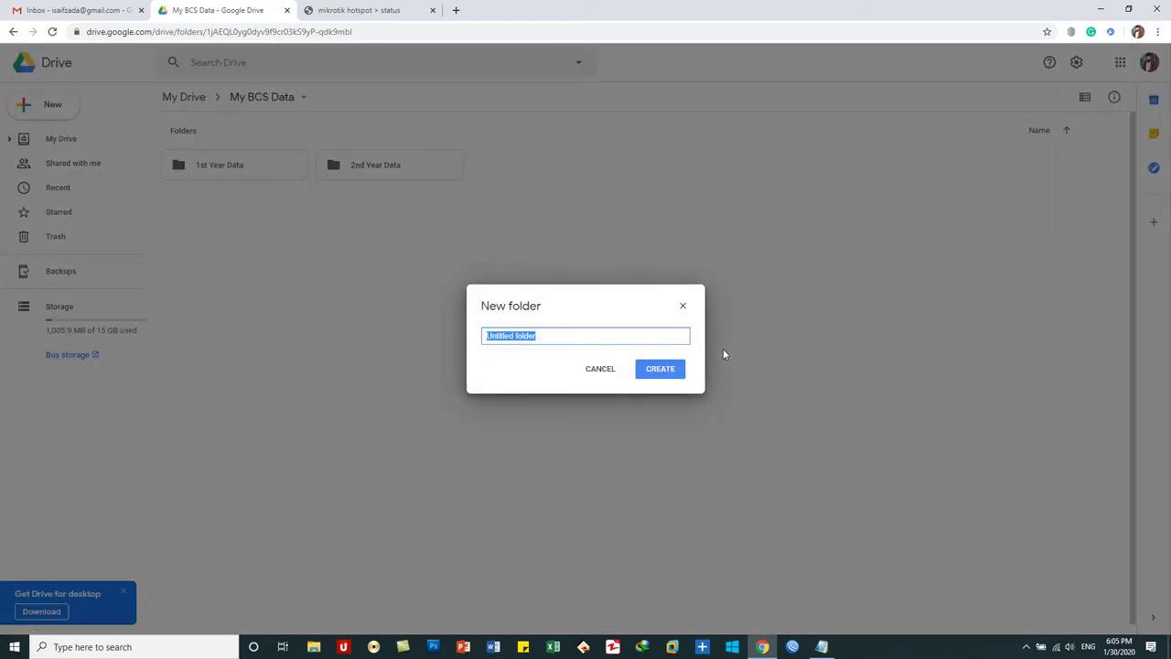
text(3rd Year Data)
click(671, 370)
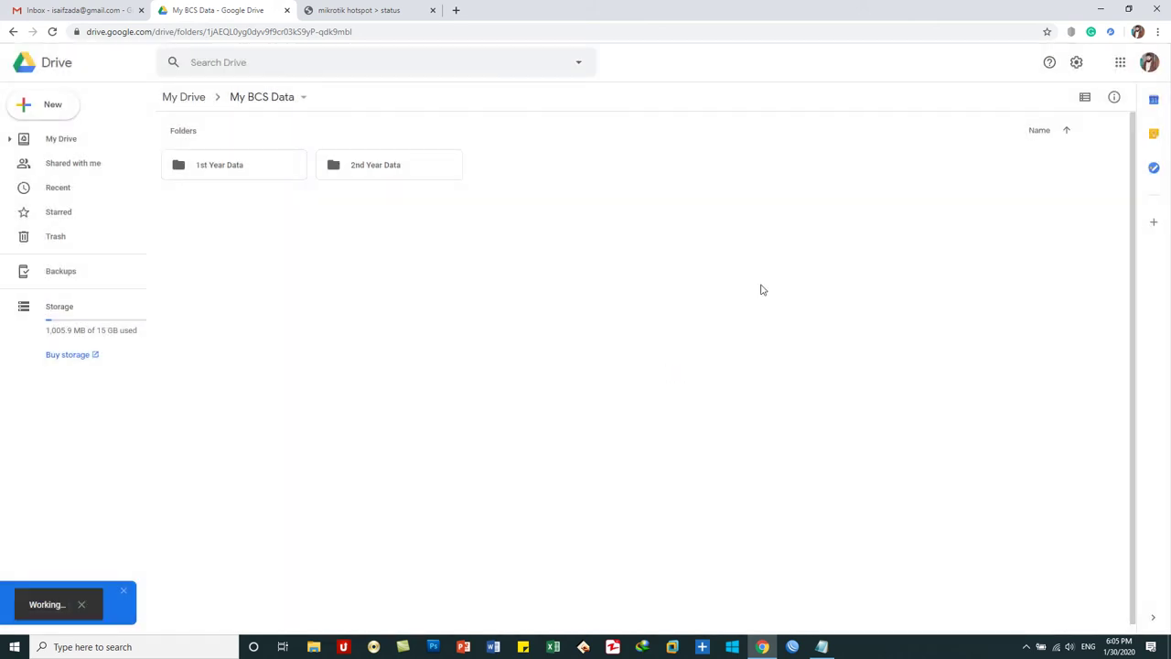
- Create a '4th Year Data' subfolder, then open 1st Year Data
right_click(815, 247)
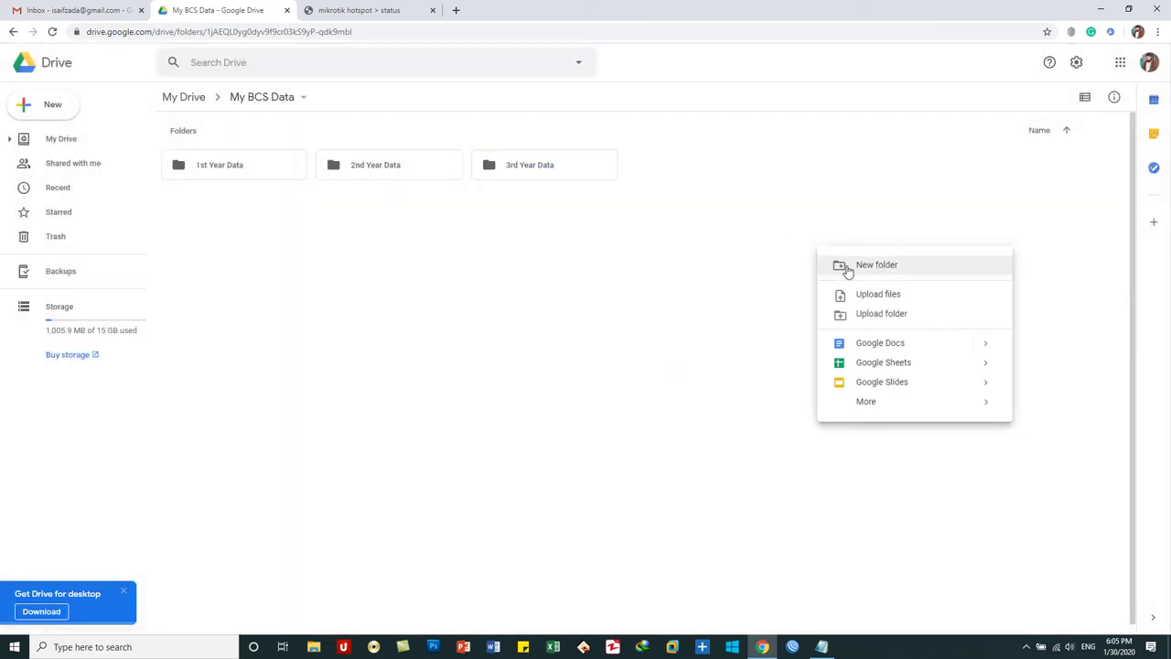
click(846, 266)
text(4th Year Data)
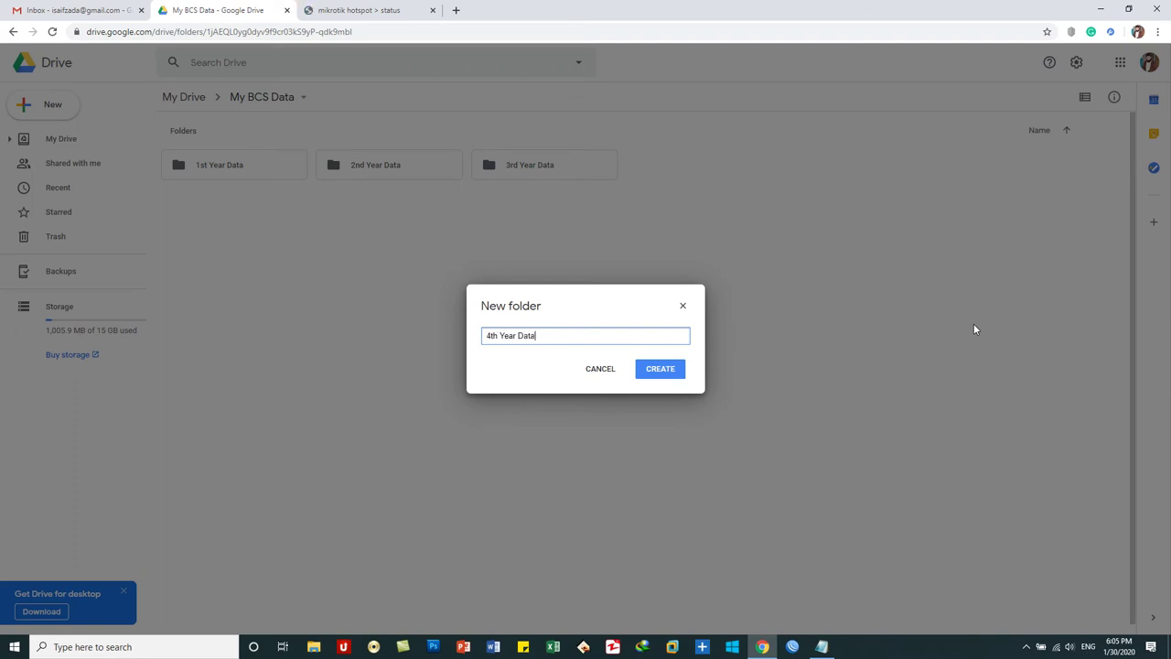
click(681, 368)
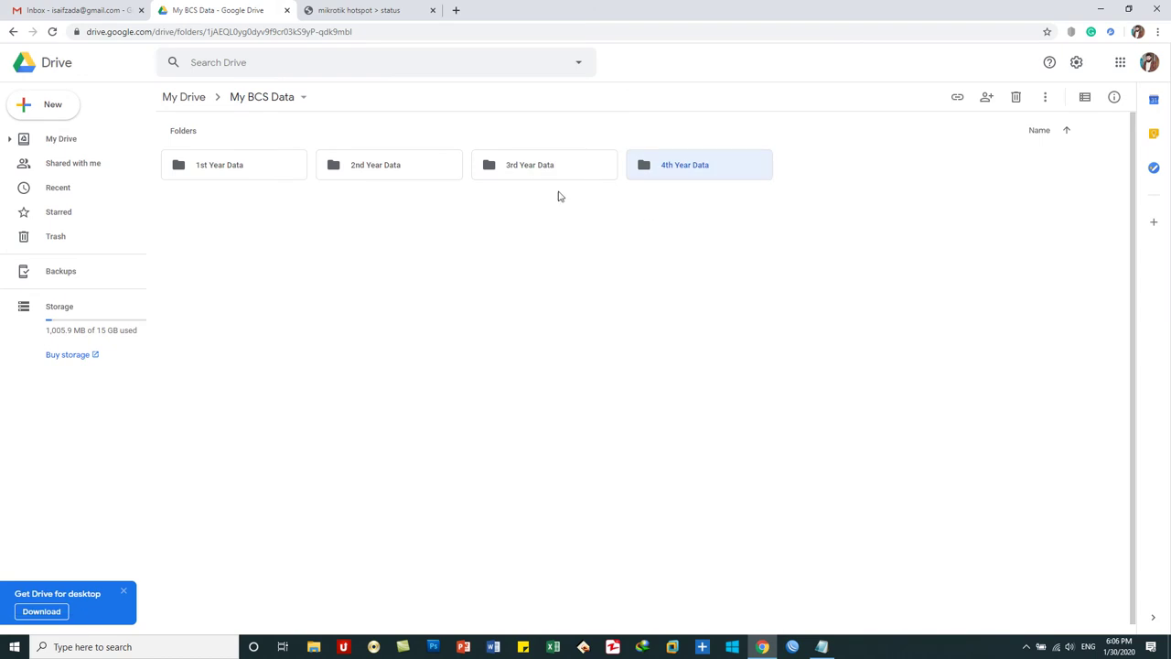
double_click(264, 174)
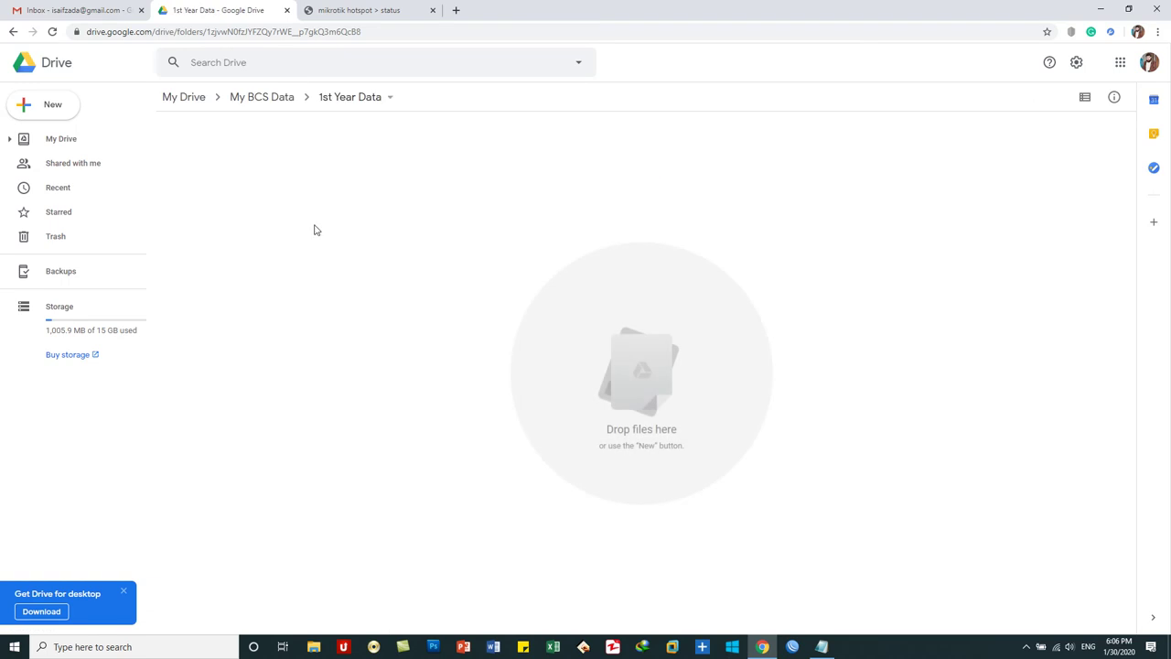
right_click(323, 213)
- Create '1st Semester' and '2nd Semester' subfolders inside 1st Year Data
click(366, 223)
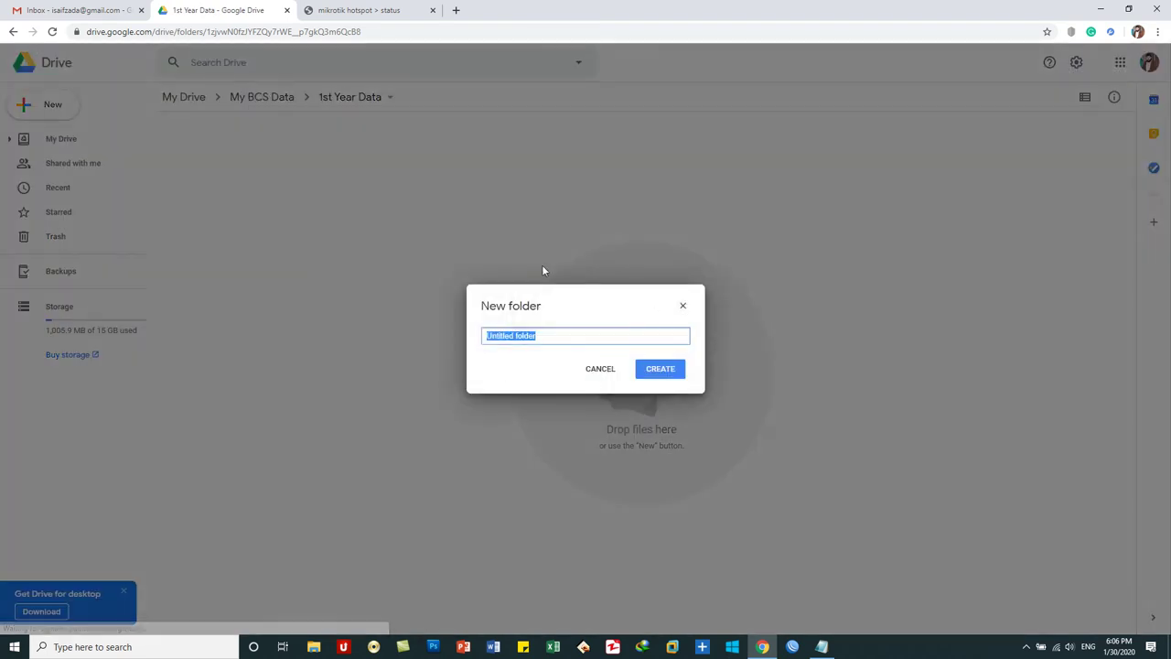
text(1st Semester)
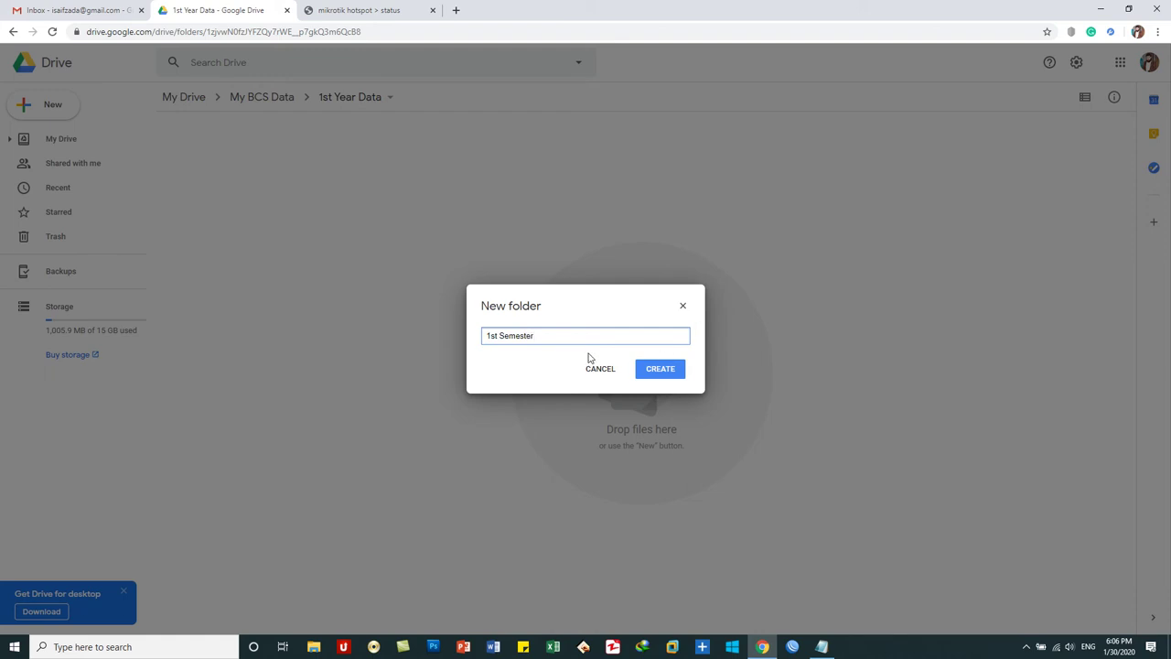
key(ctrl+a)
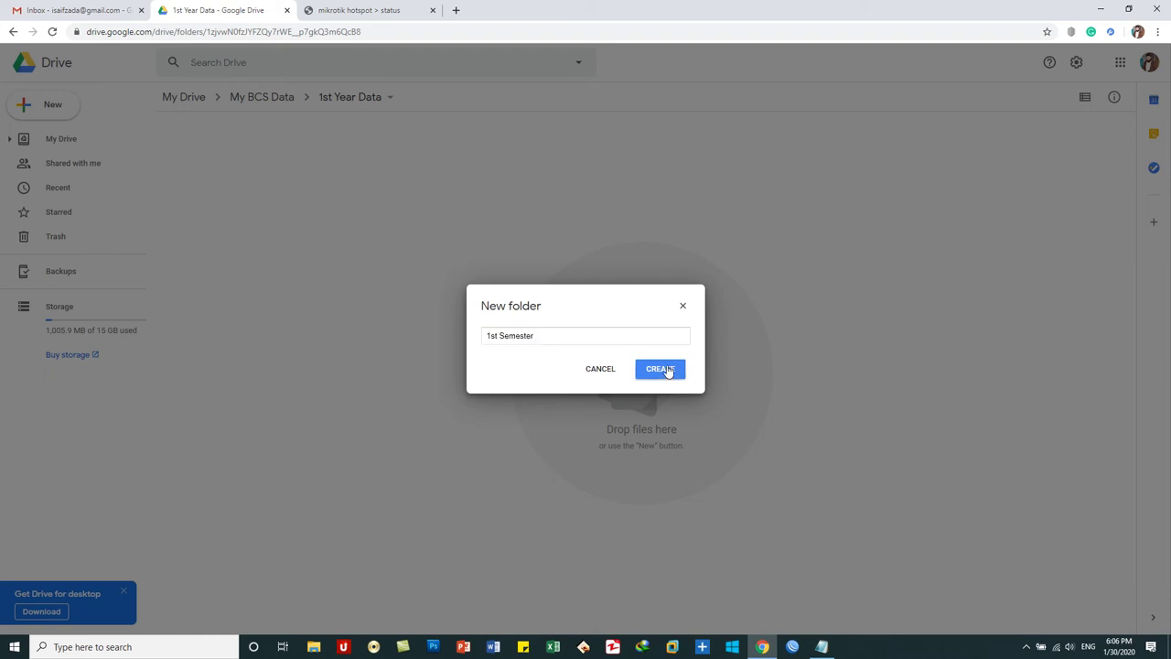
click(662, 370)
right_click(348, 261)
click(374, 277)
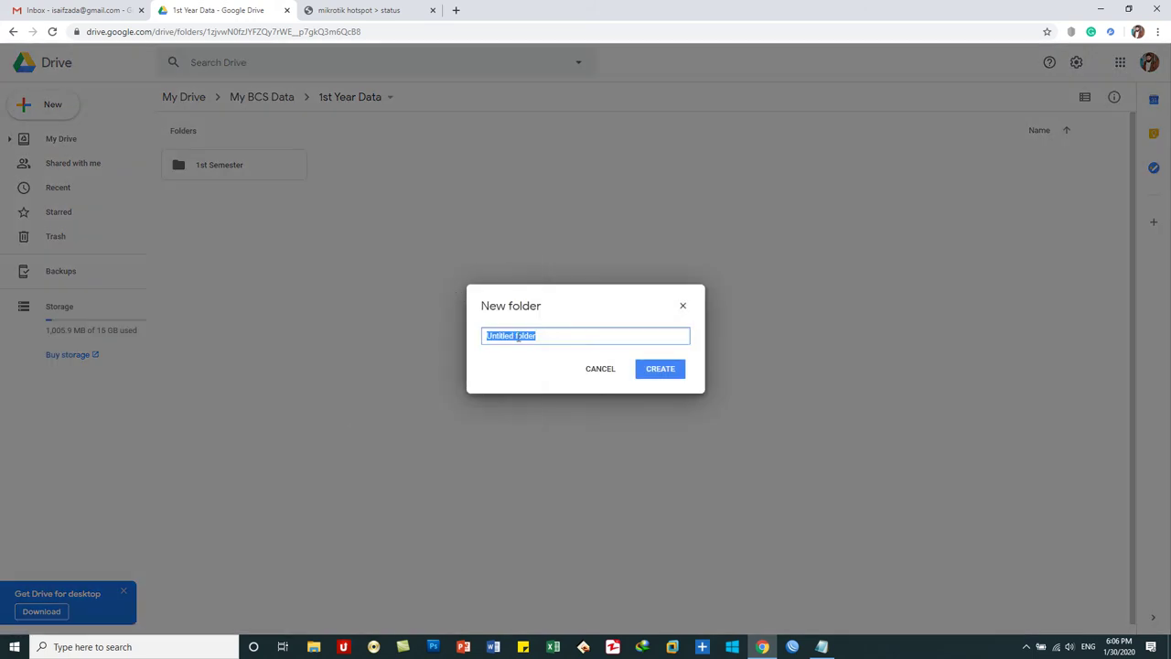
key(ctrl+v)
text(2nd)
click(670, 373)
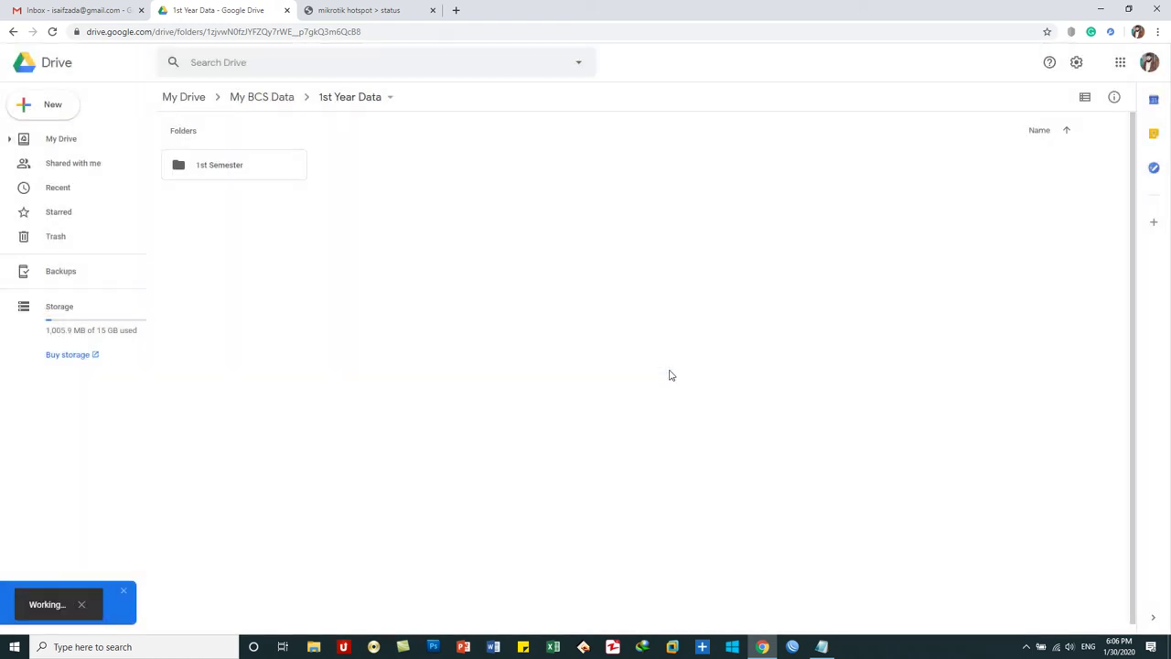
- Add '1st Semester' and '2nd Semester' subfolders to 2nd Year Data
click(269, 102)
double_click(384, 174)
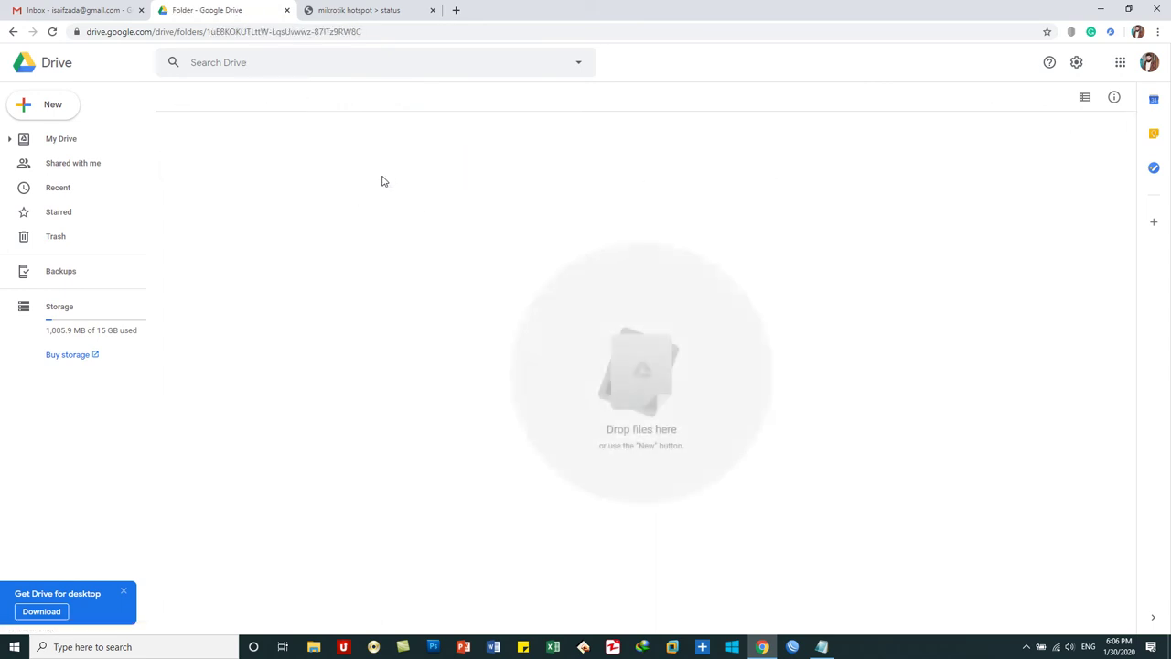
right_click(363, 214)
click(427, 229)
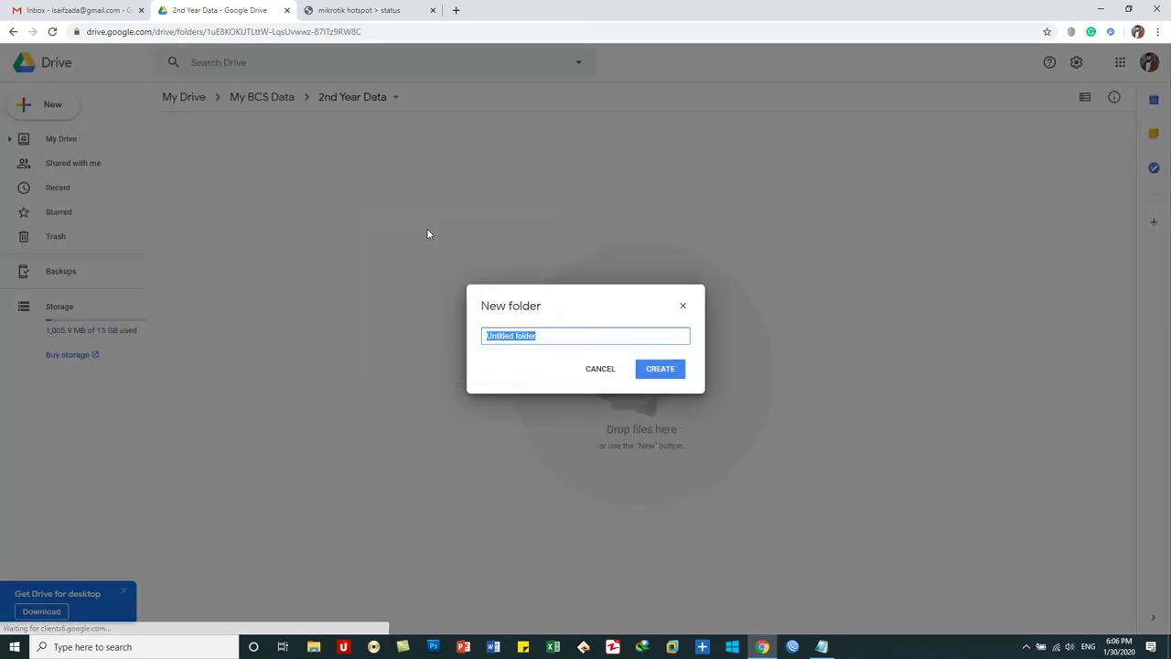
text(1st Semester)
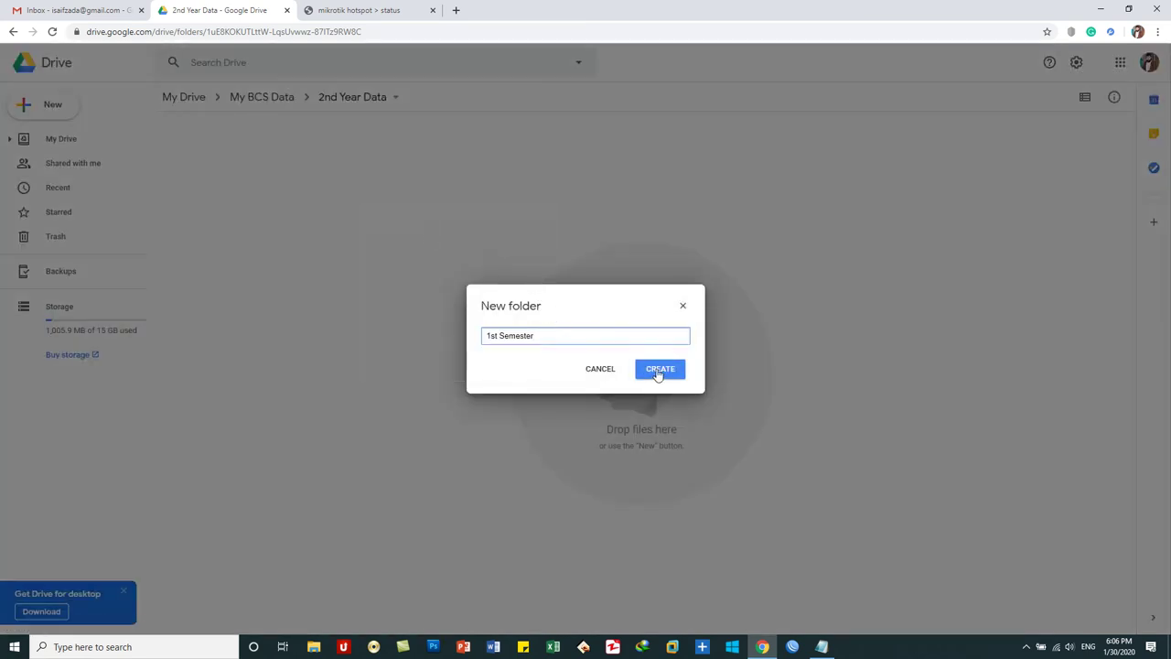
click(645, 370)
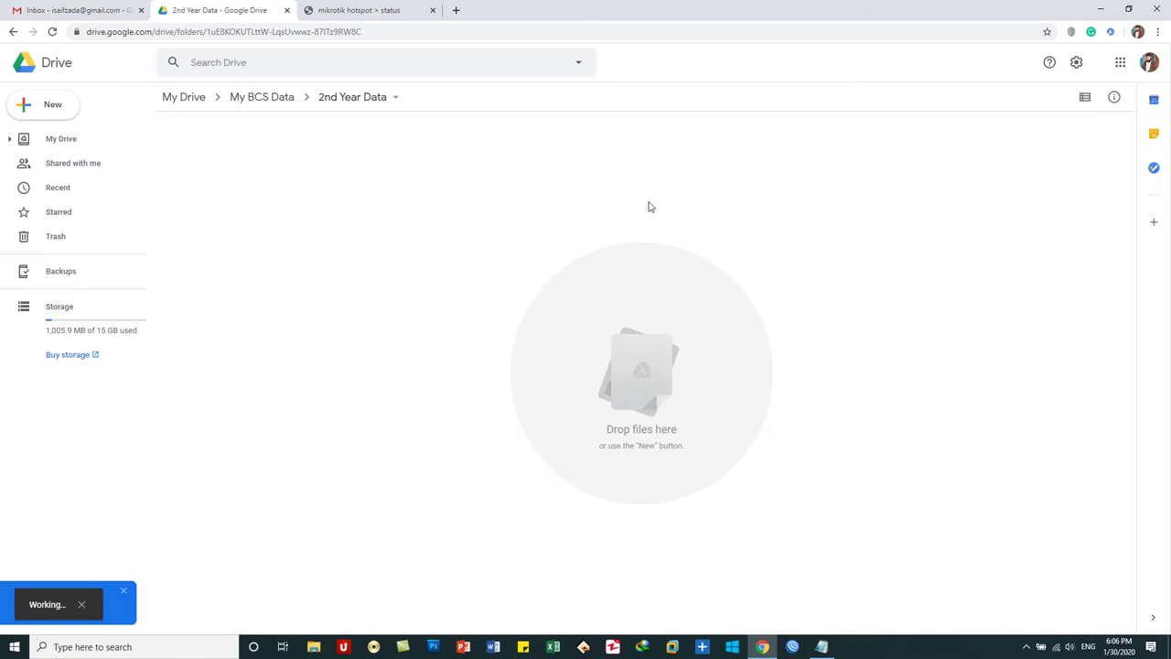
right_click(655, 194)
click(678, 212)
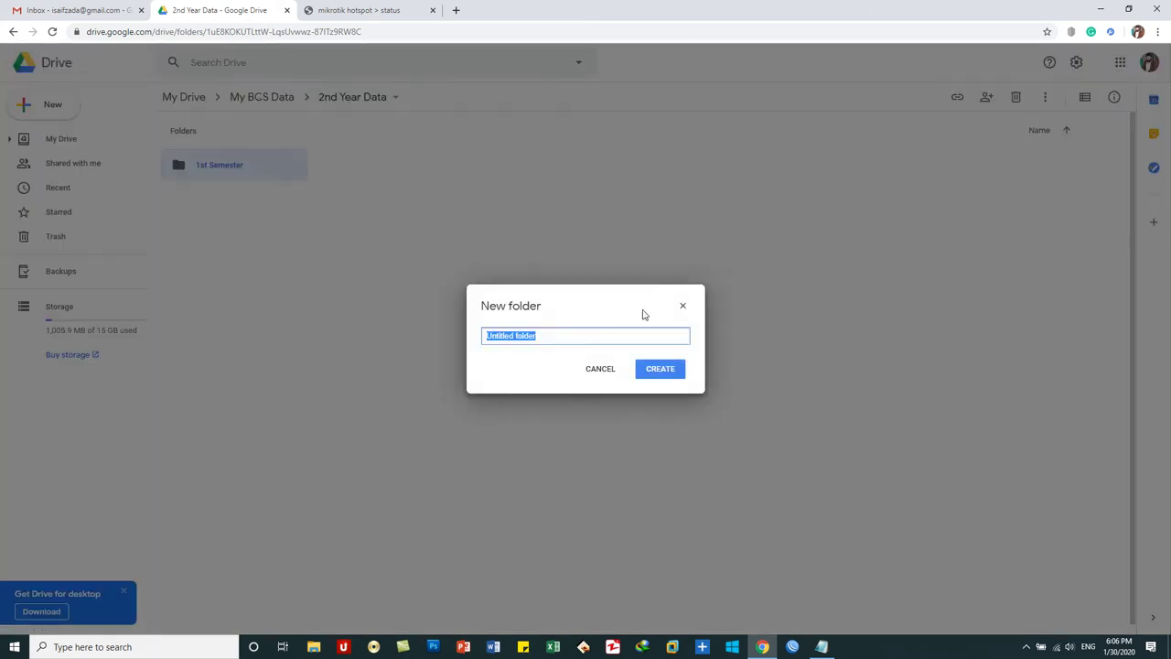
key(ctrl+v)
text(2nd)
click(664, 372)
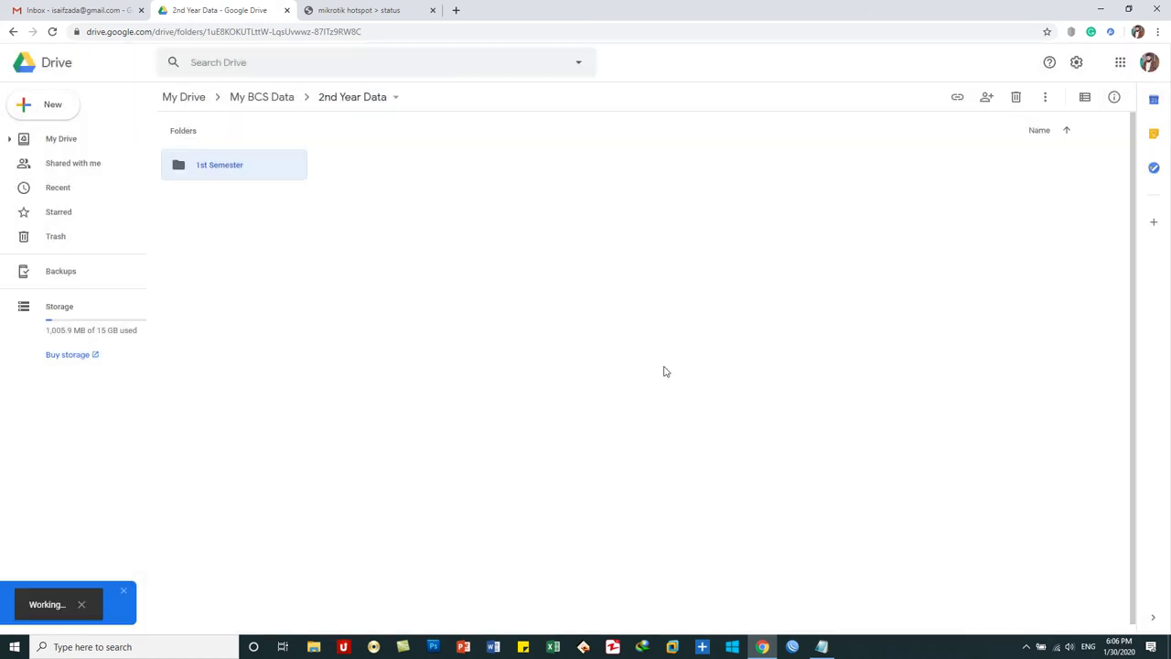
- Add '1st Semester' and '2nd Semester' subfolders to 3rd Year Data
click(257, 97)
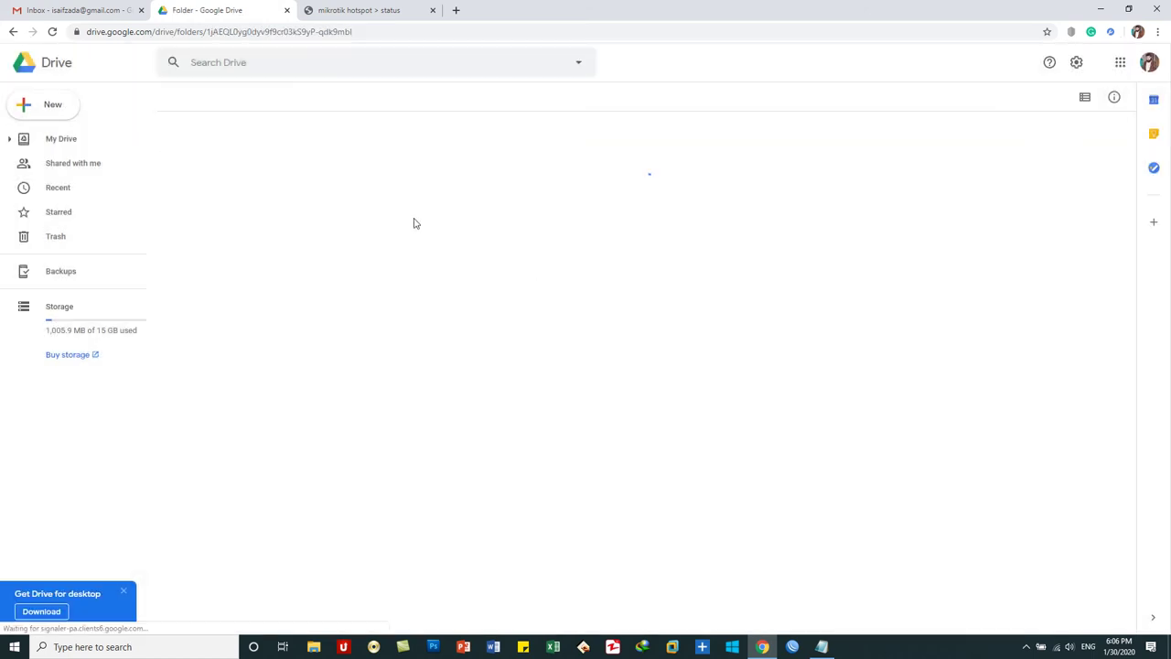
double_click(547, 168)
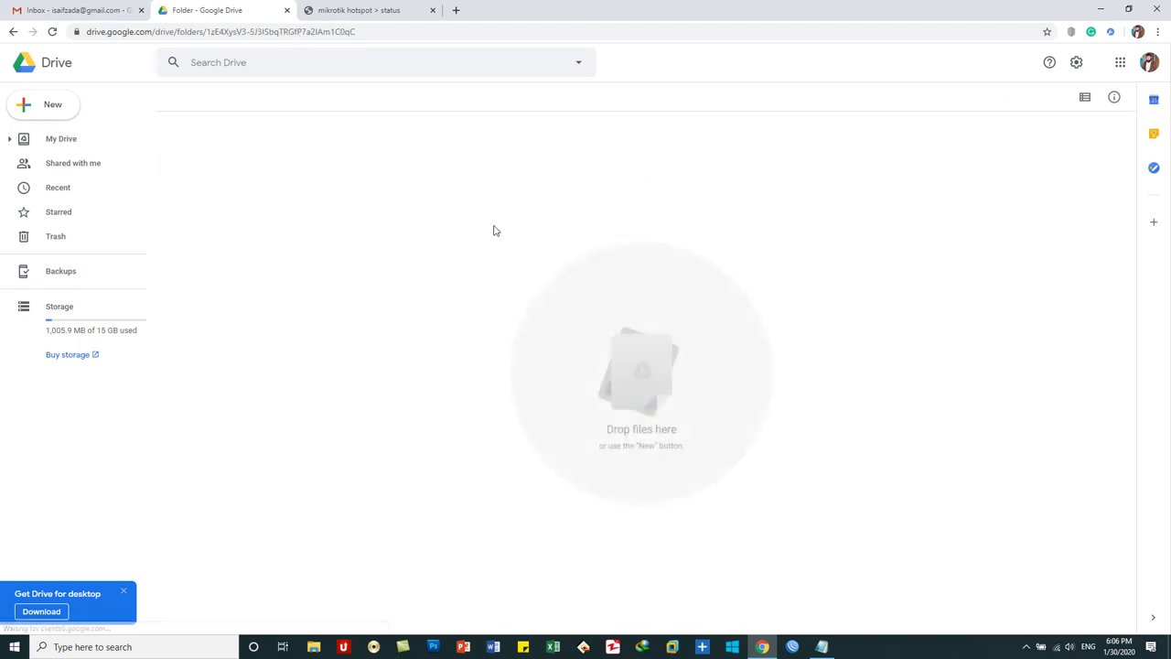
right_click(371, 212)
click(456, 230)
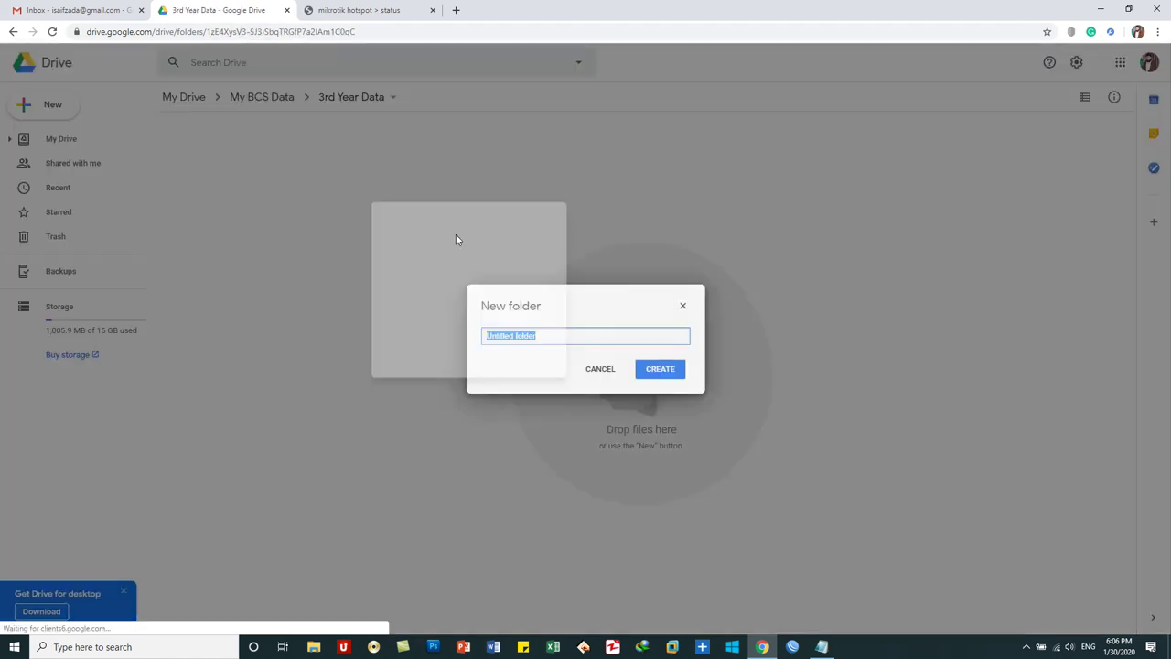
text(1st Semester)
click(662, 368)
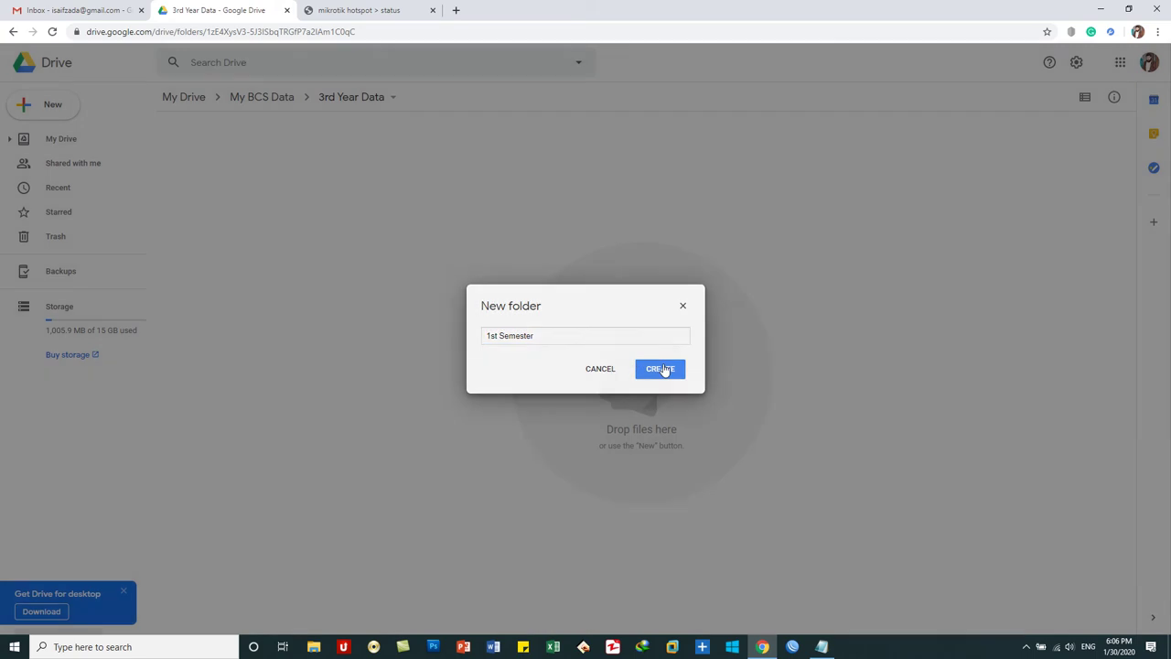
right_click(346, 234)
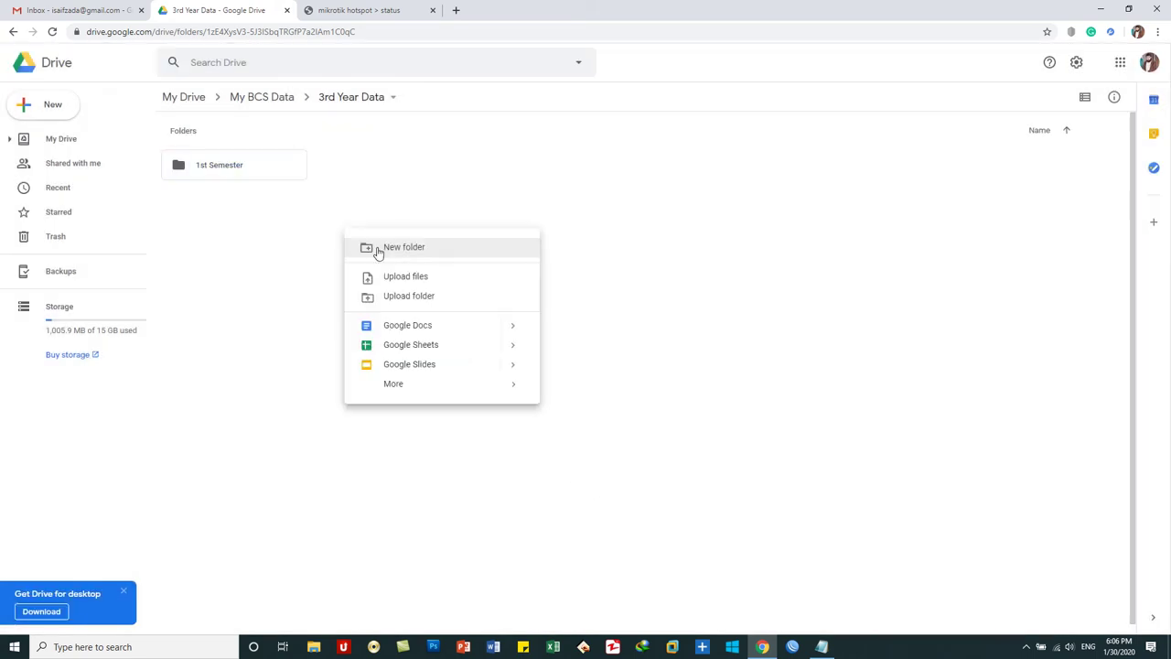
click(377, 249)
key(ctrl+v)
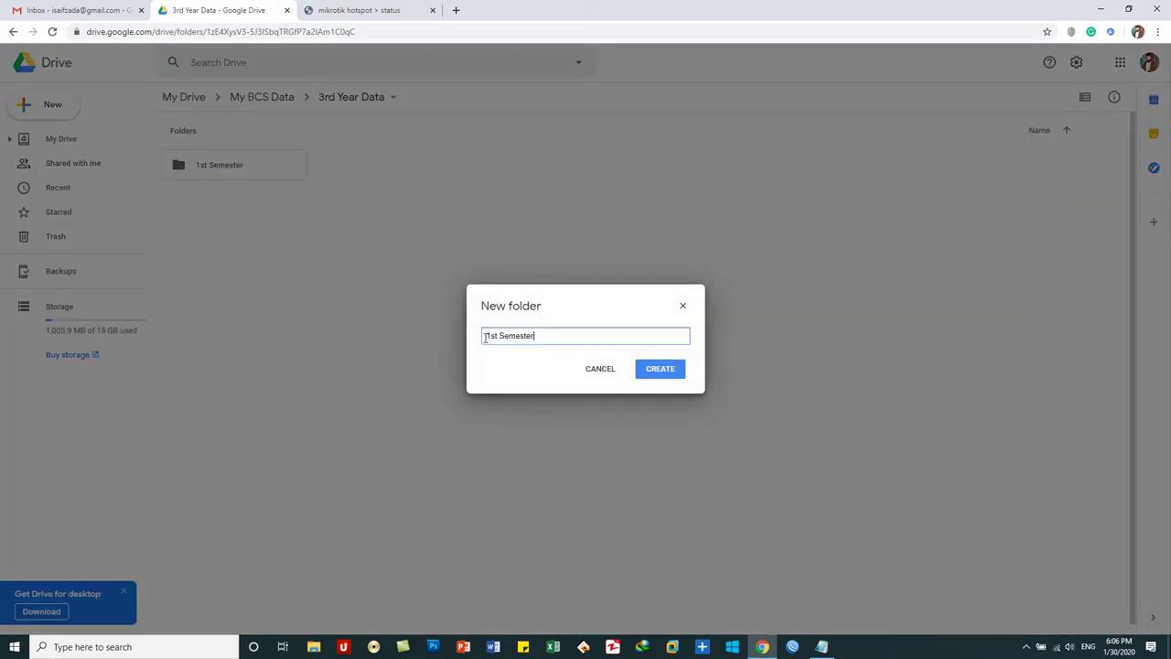
double_click(490, 336)
text(2nd)
click(658, 371)
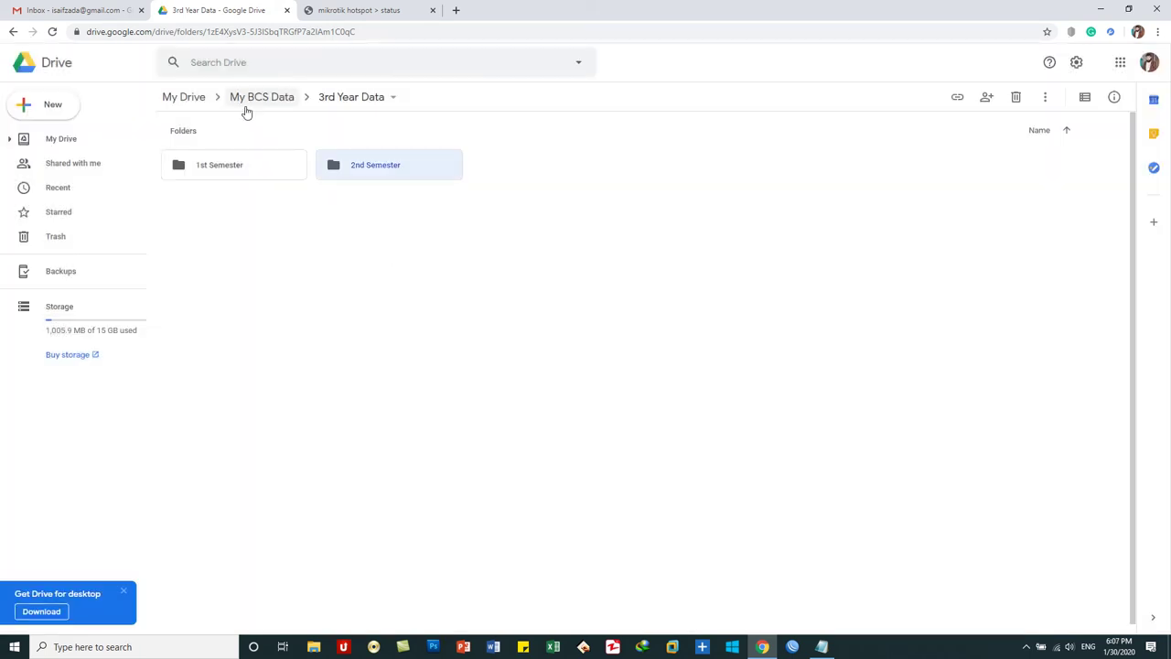
- Add '1st Semester' and '2nd Semester' subfolders to 4th Year Data
click(248, 102)
double_click(684, 171)
right_click(223, 238)
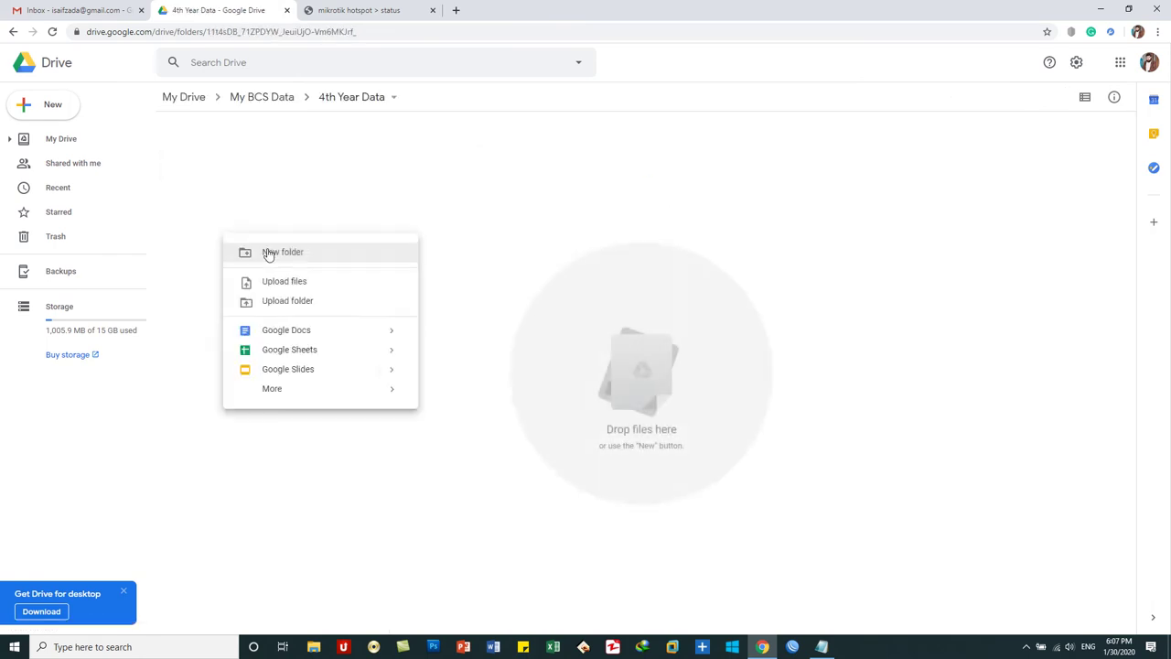
click(270, 250)
text(1st Semester)
click(656, 369)
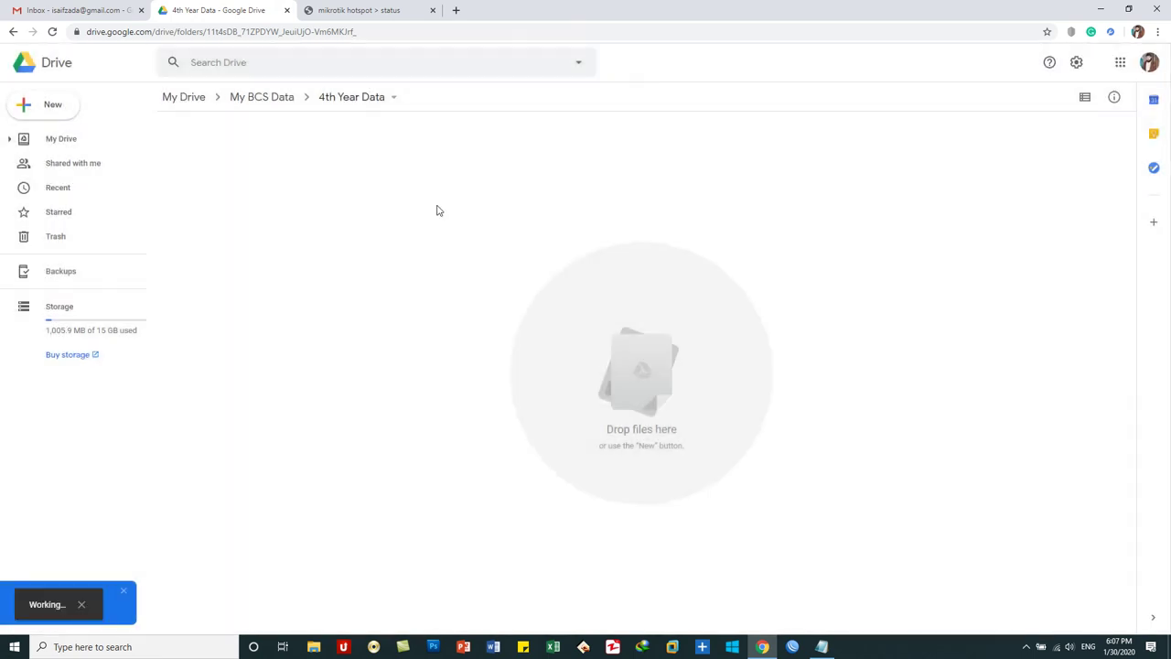
right_click(729, 230)
click(754, 248)
text(1st Semester)
text(2nd)
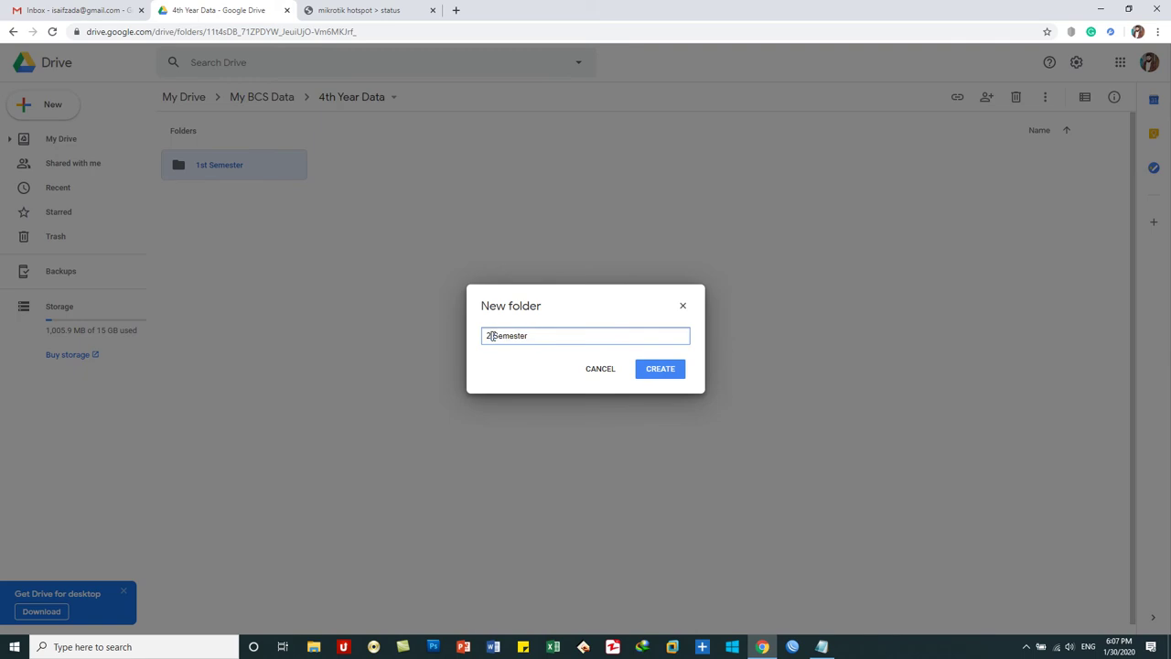
click(663, 373)
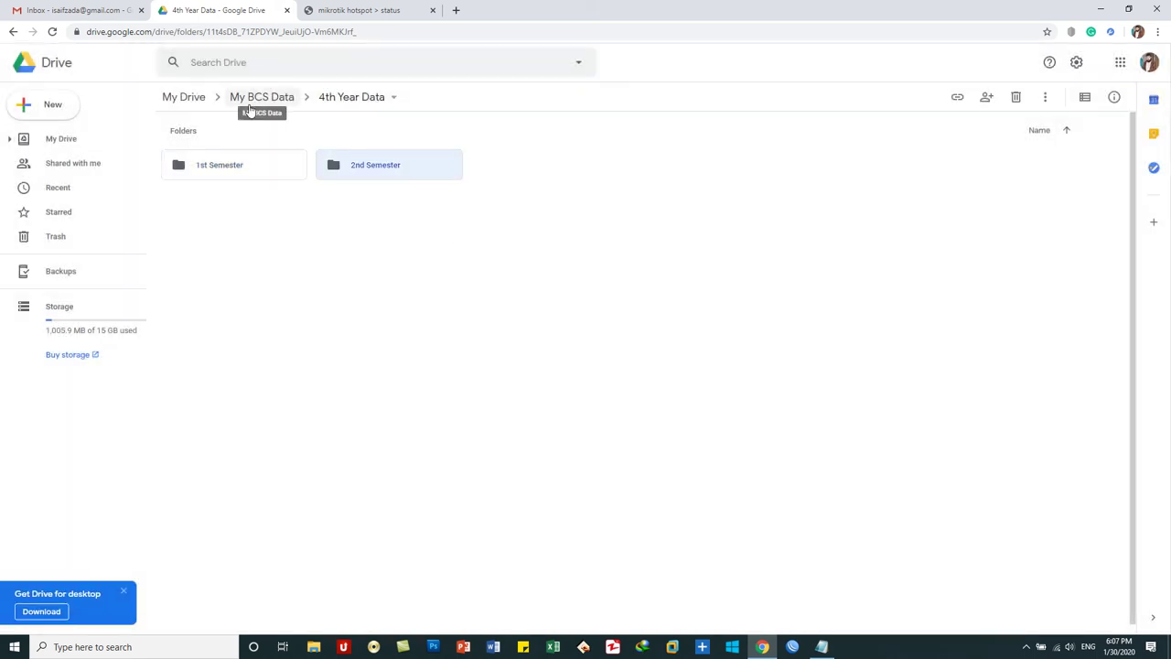
- From the My Drive root, go into My BCS Data > 1st Year Data > 1st Semester
click(183, 95)
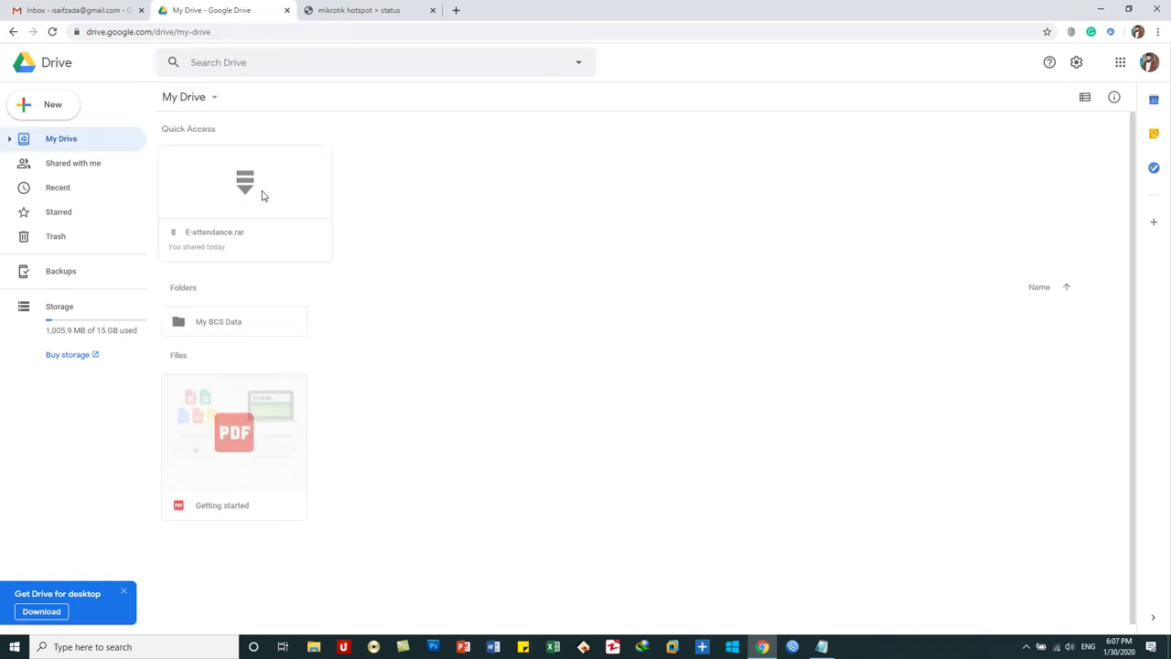
double_click(213, 328)
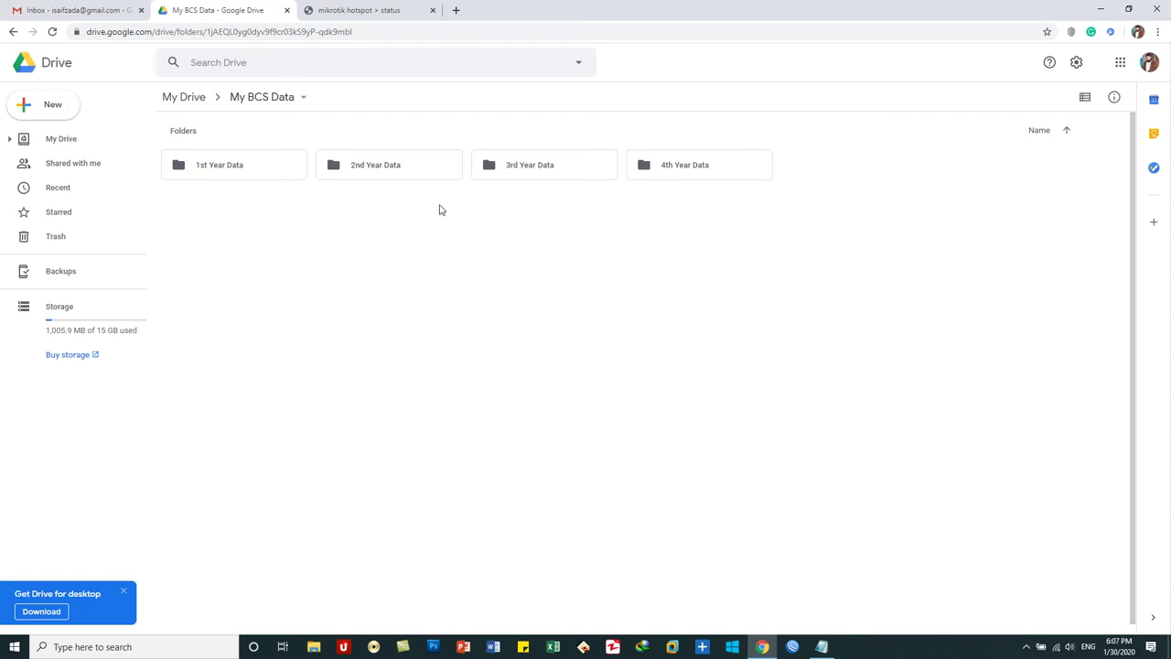
double_click(249, 165)
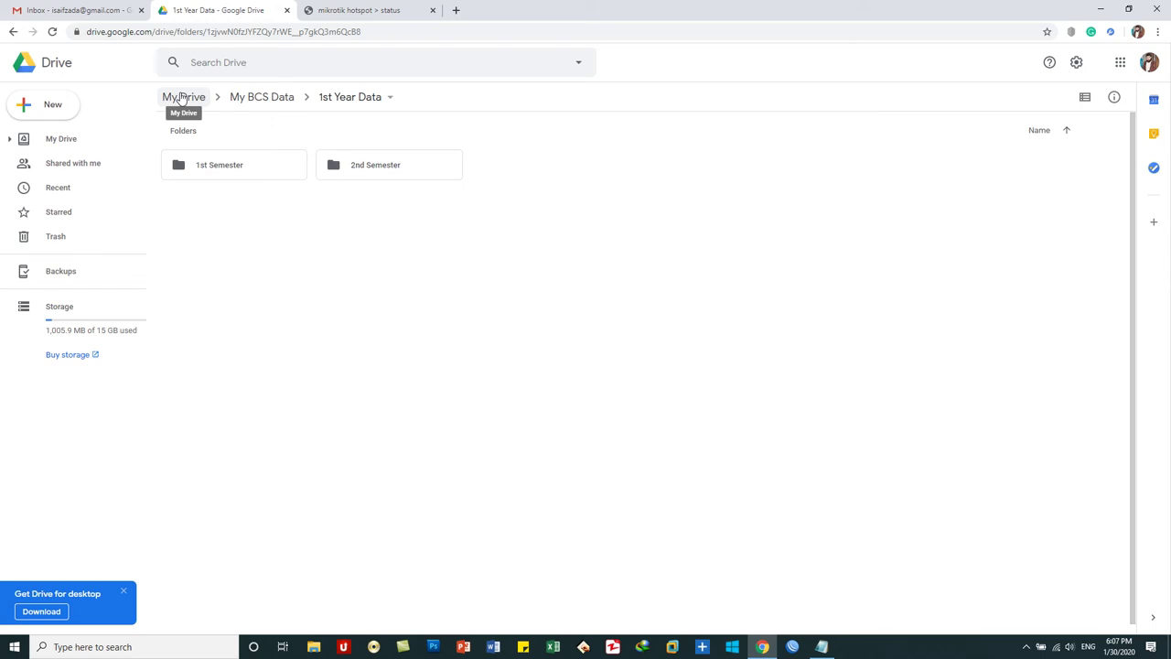
double_click(231, 170)
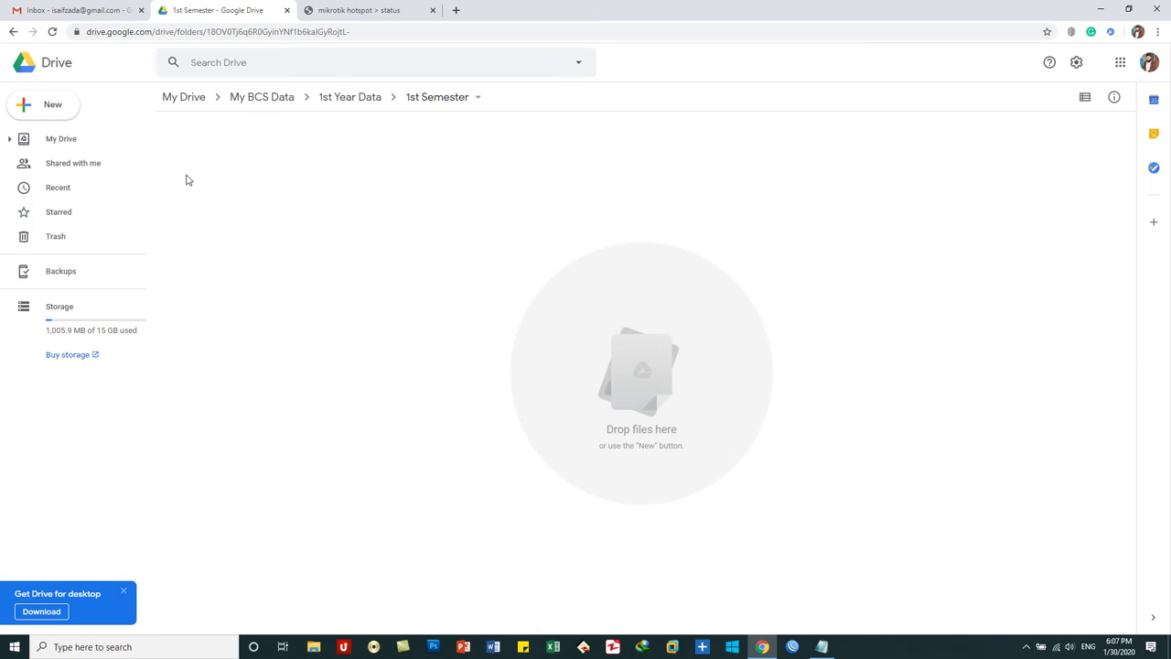
- Upload the Desktop's Fundamental of Accounting presentation into 1st Semester, then open 2nd Semester
click(53, 107)
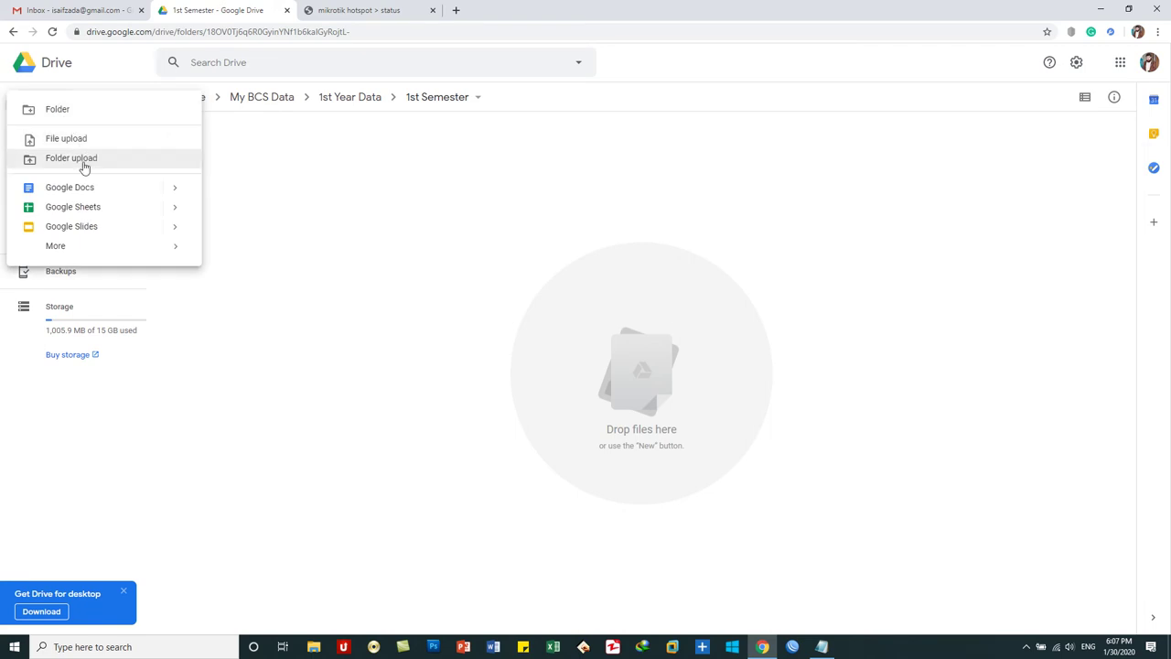
right_click(345, 198)
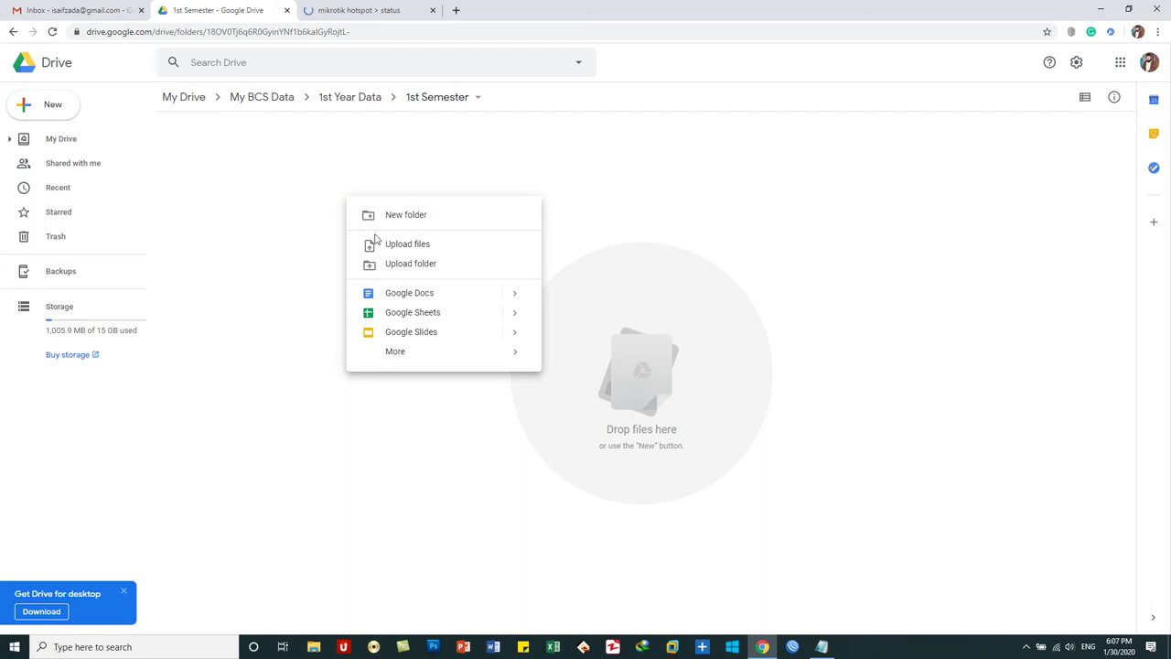
click(380, 245)
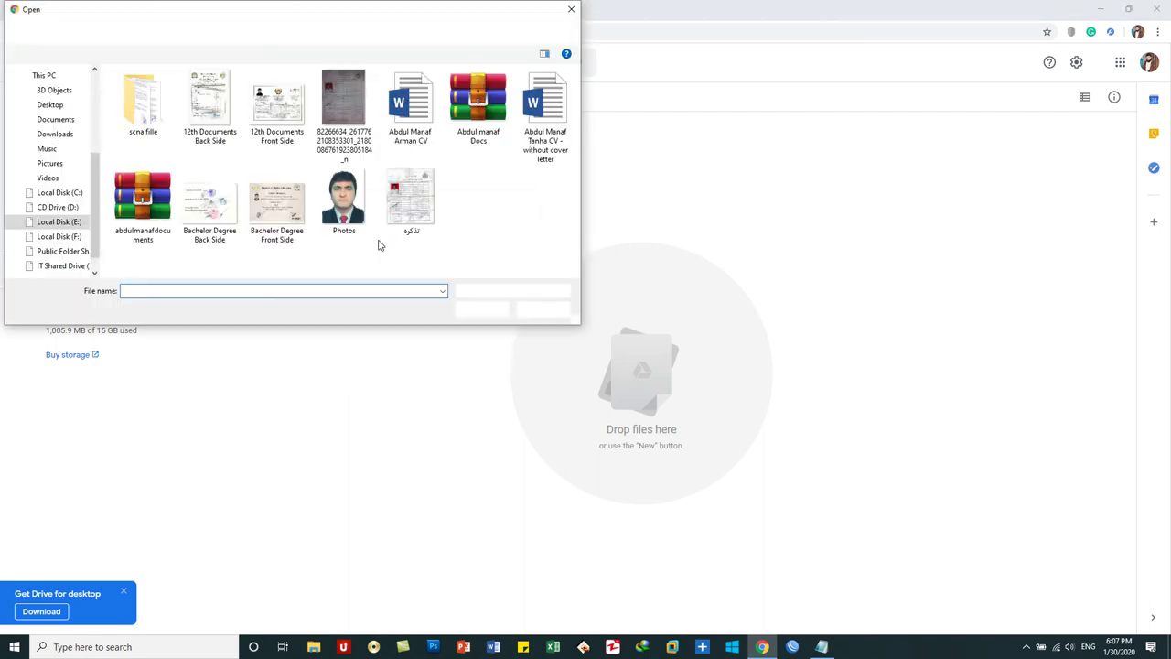
click(50, 104)
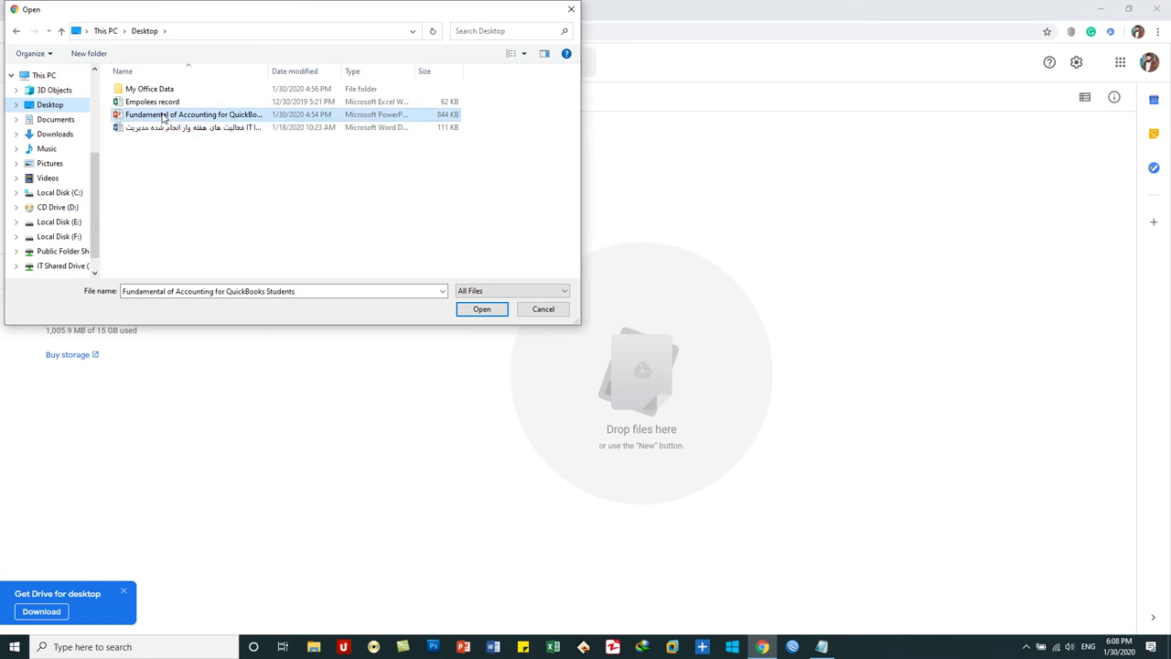
double_click(163, 117)
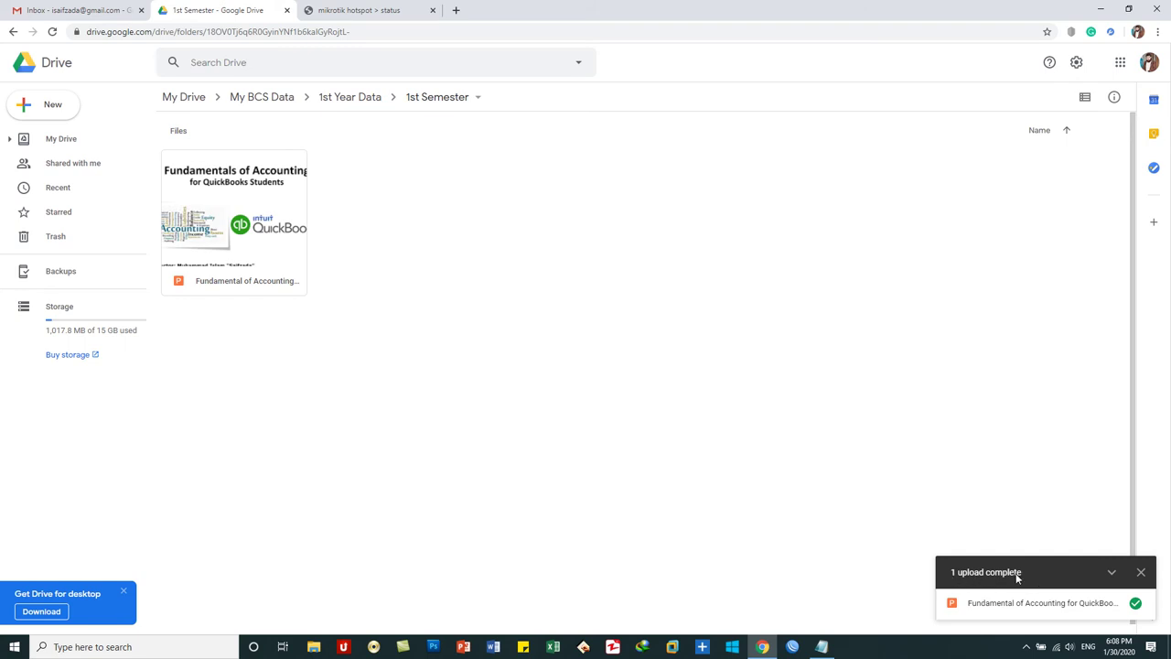
click(1141, 572)
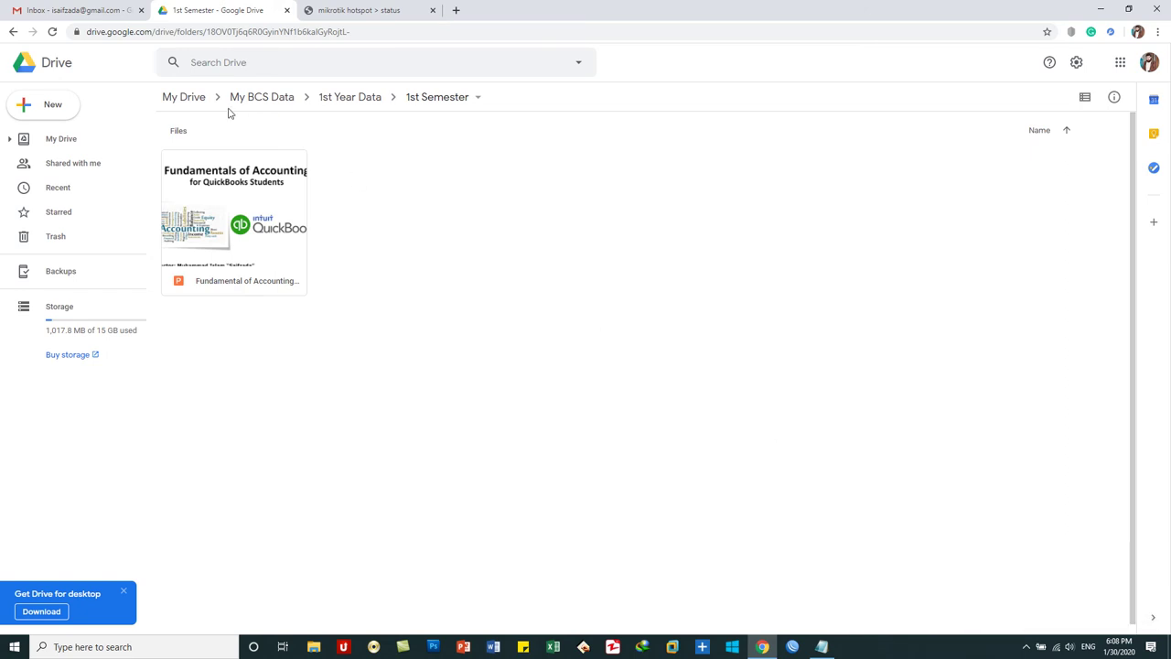
click(342, 101)
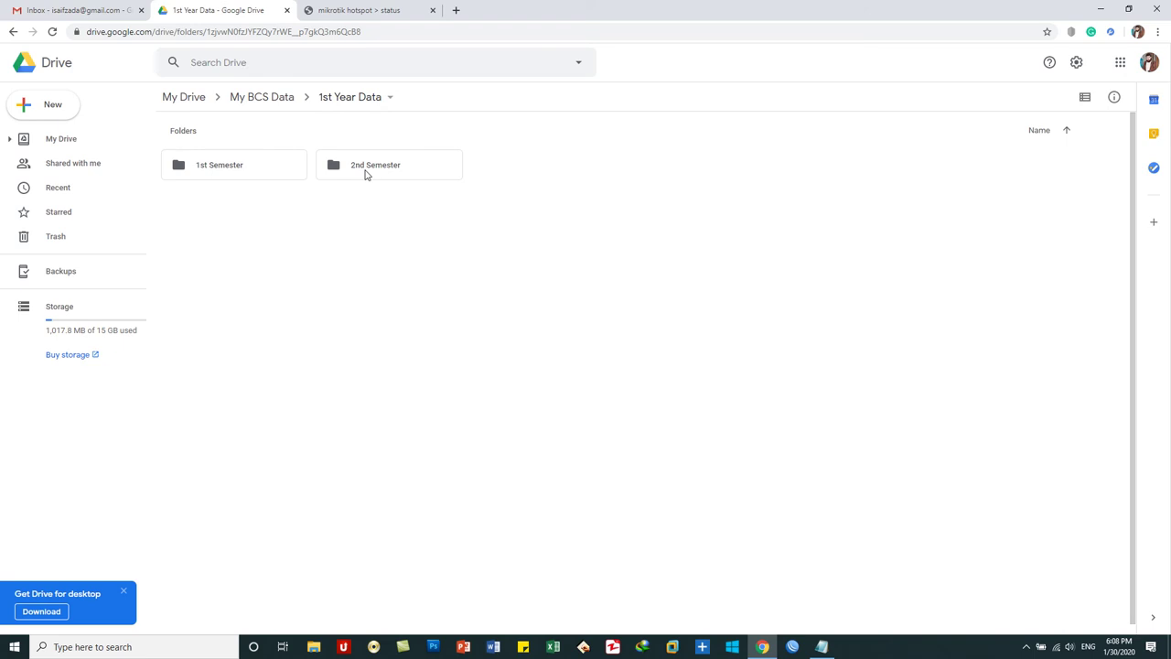
double_click(365, 174)
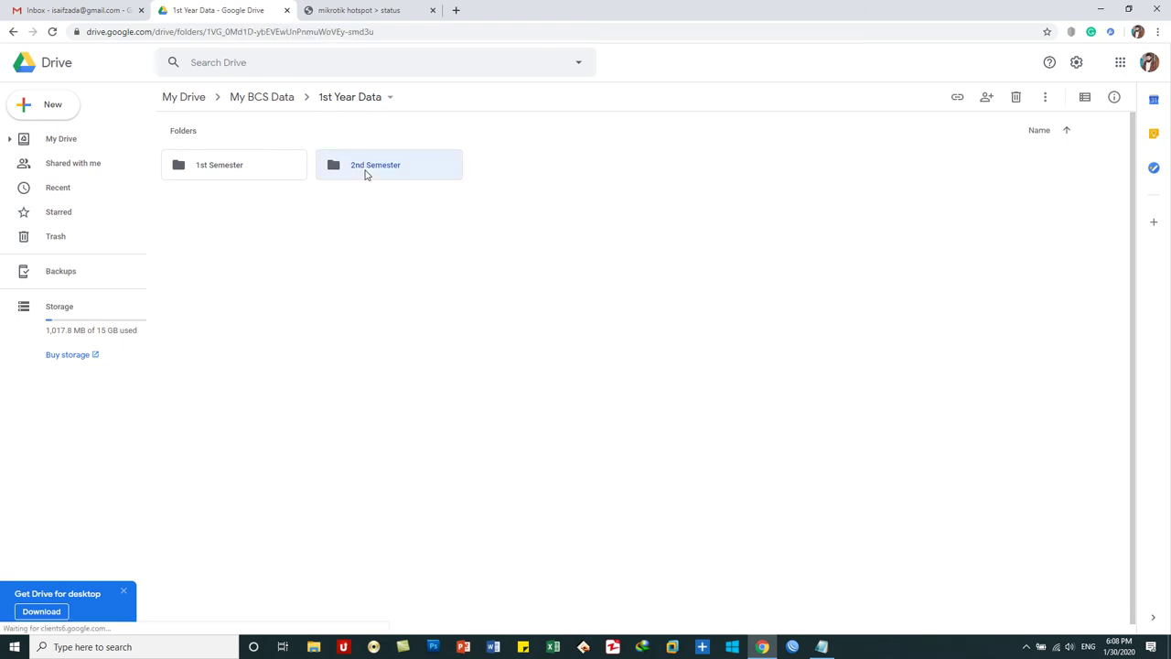
- Upload the Arabic-named Word document from the Desktop into 2nd Semester, then return to My BCS Data
right_click(339, 182)
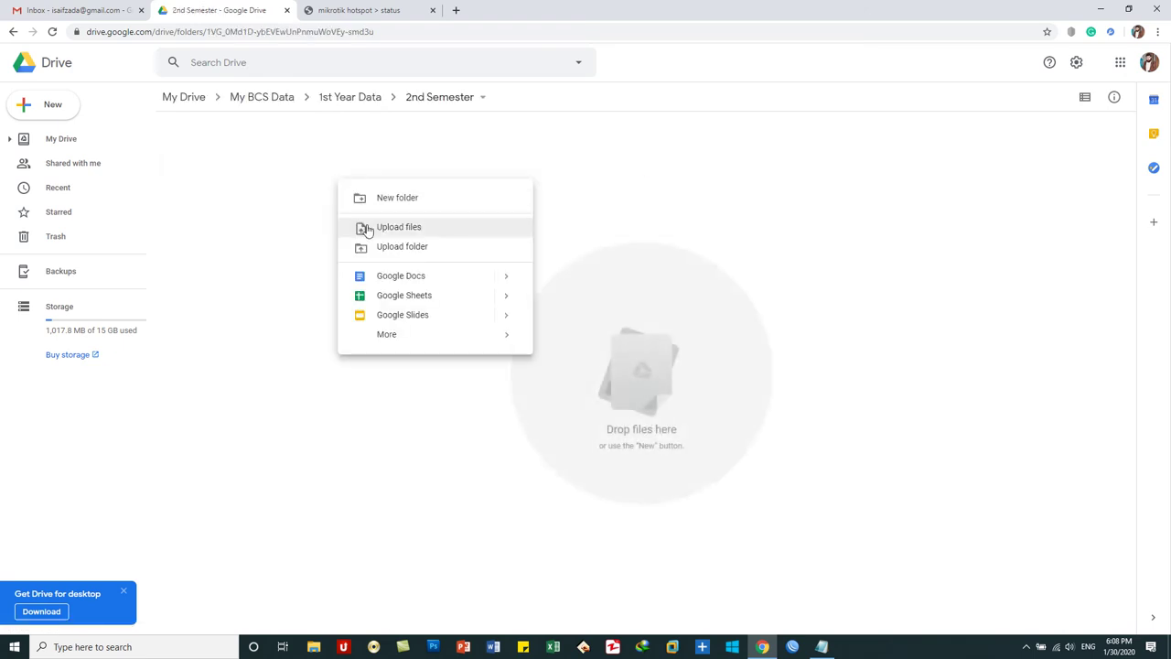
click(366, 227)
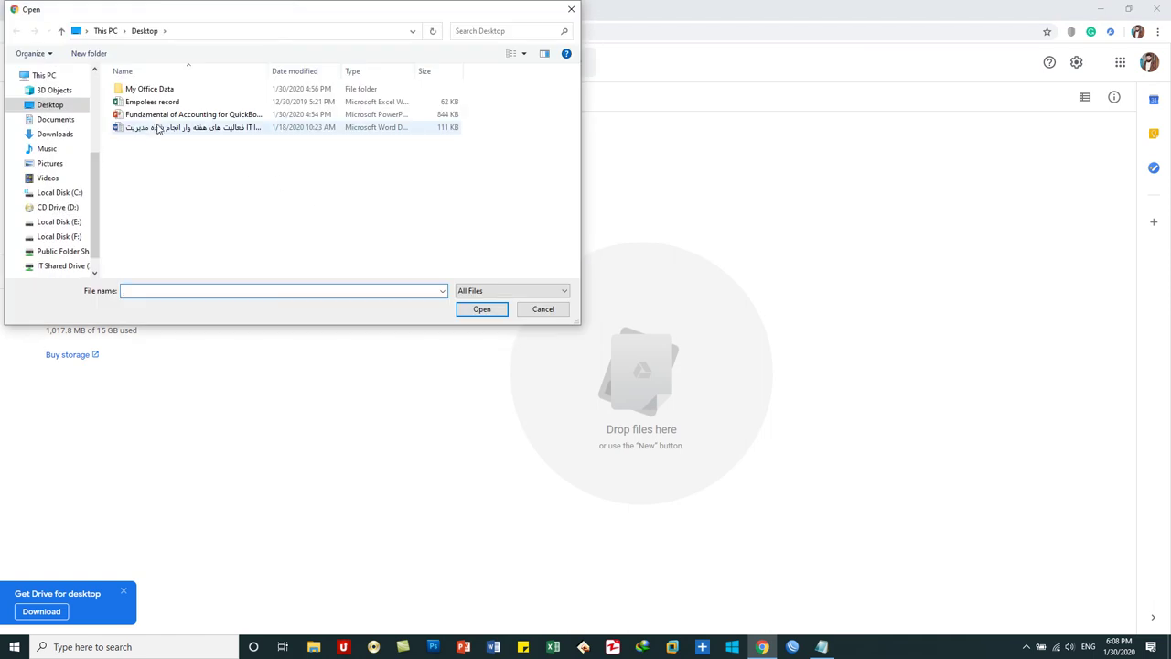
double_click(154, 129)
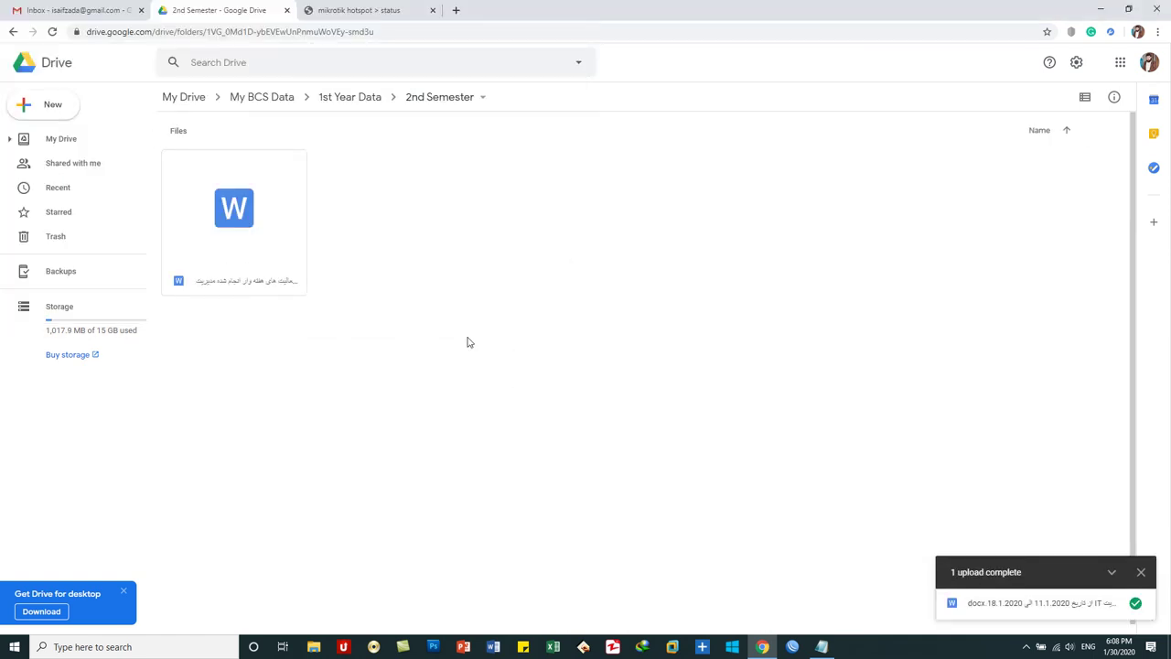
click(258, 105)
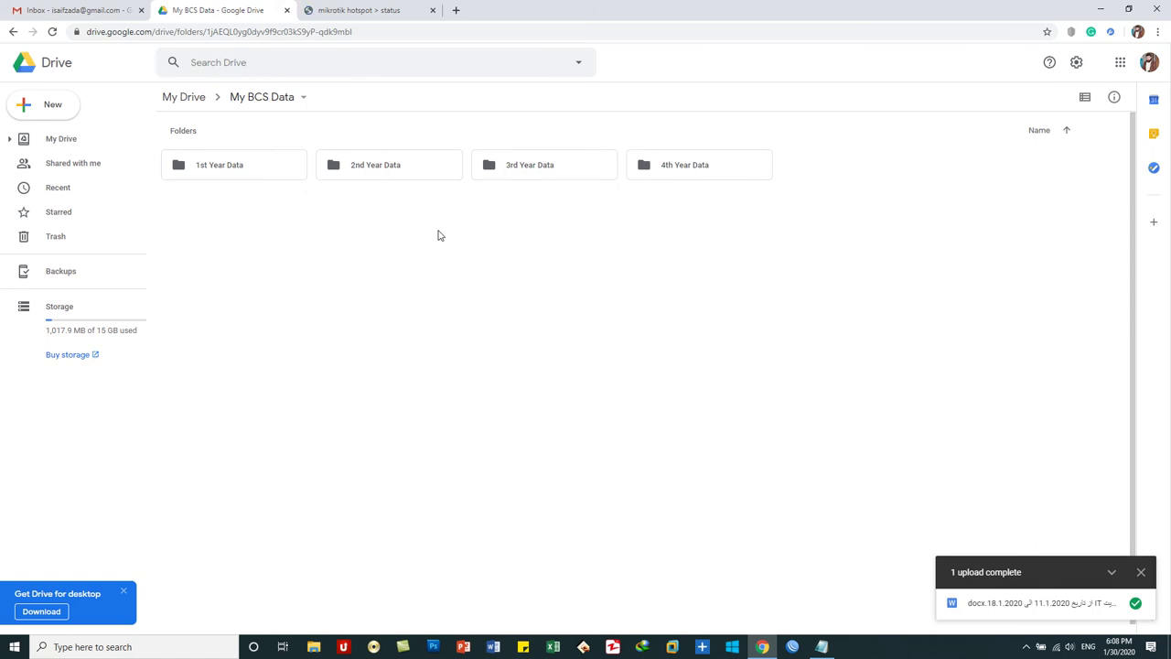
- Upload the Desktop folder My Office Data, with its 3 files, to the My Drive root
click(183, 99)
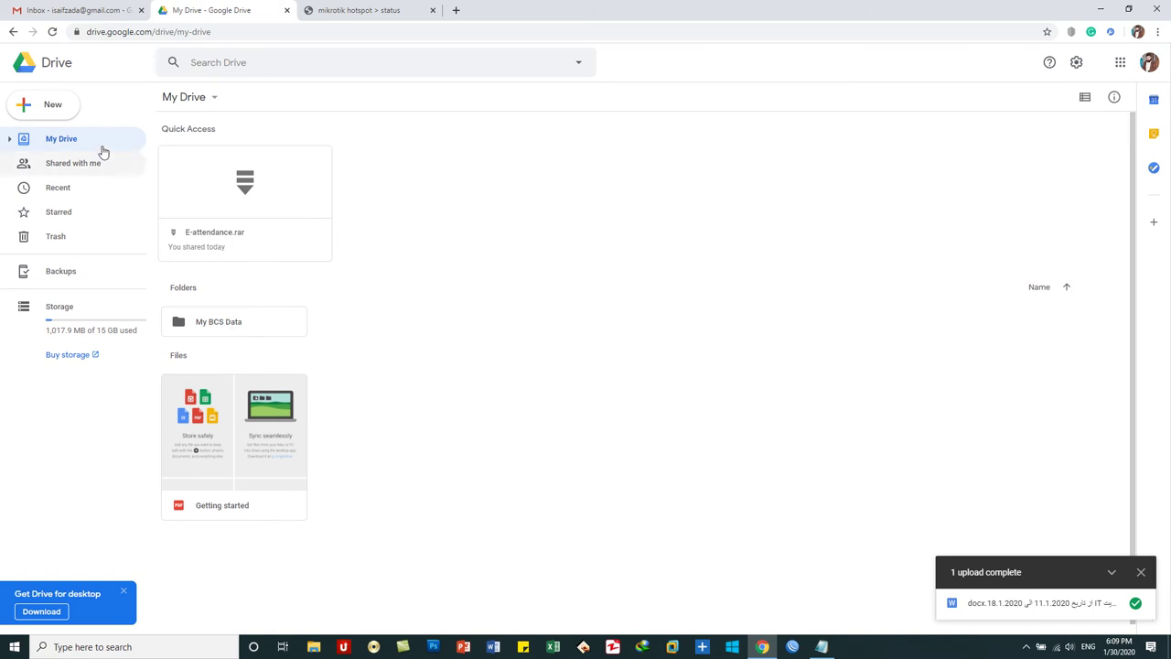
click(53, 107)
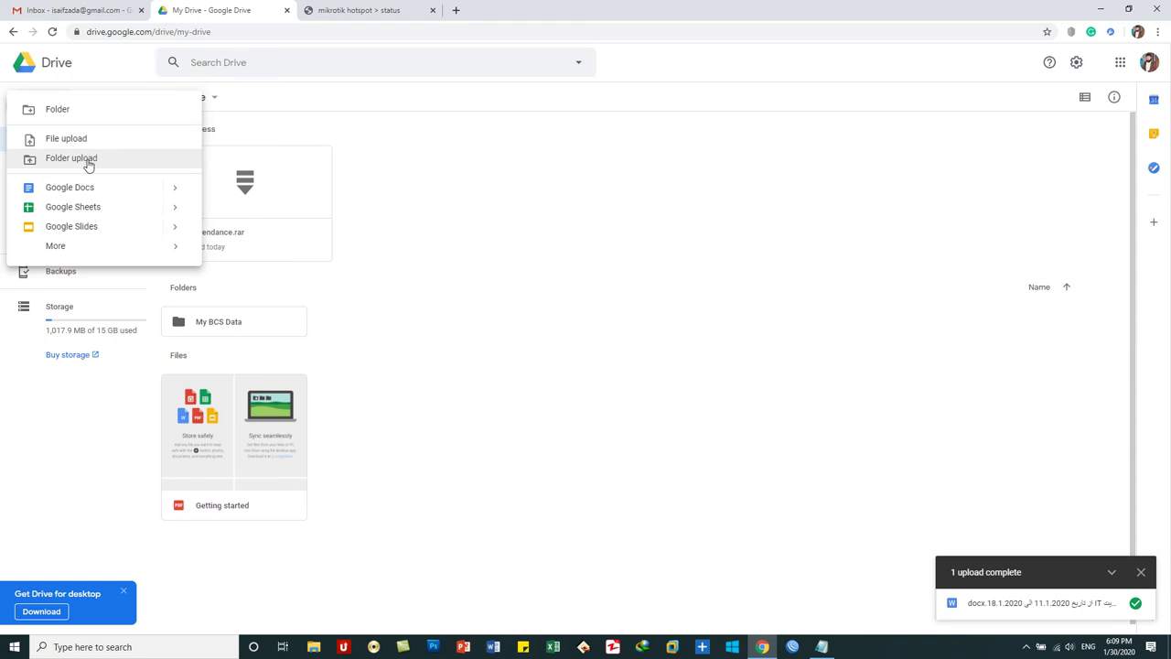
click(89, 162)
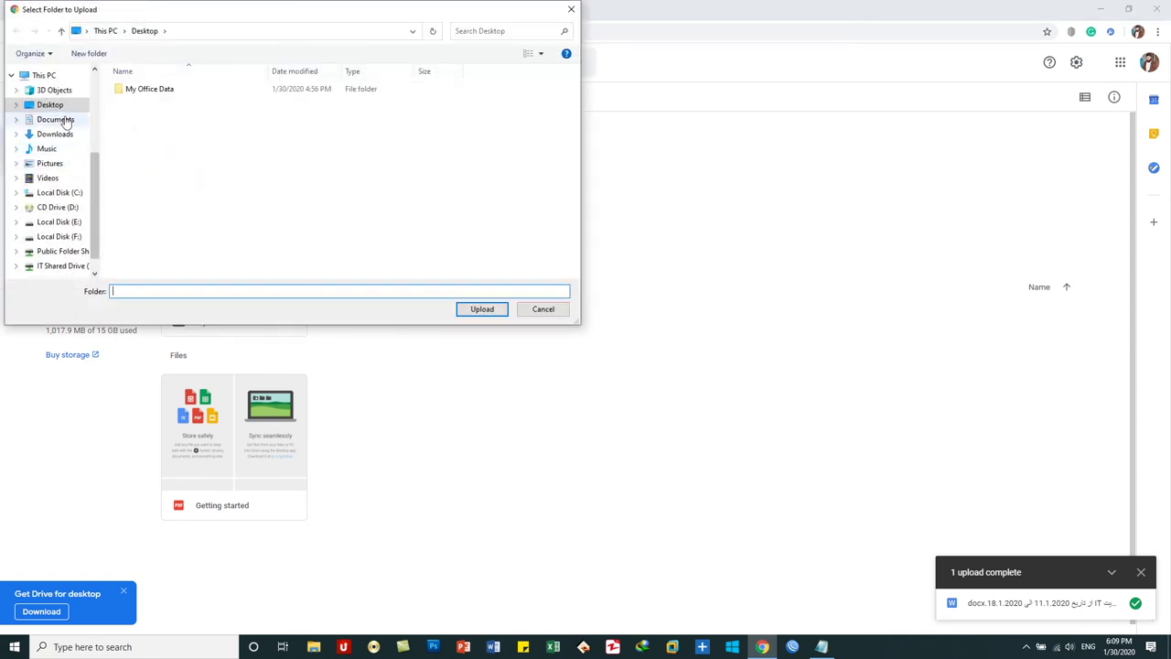
click(56, 109)
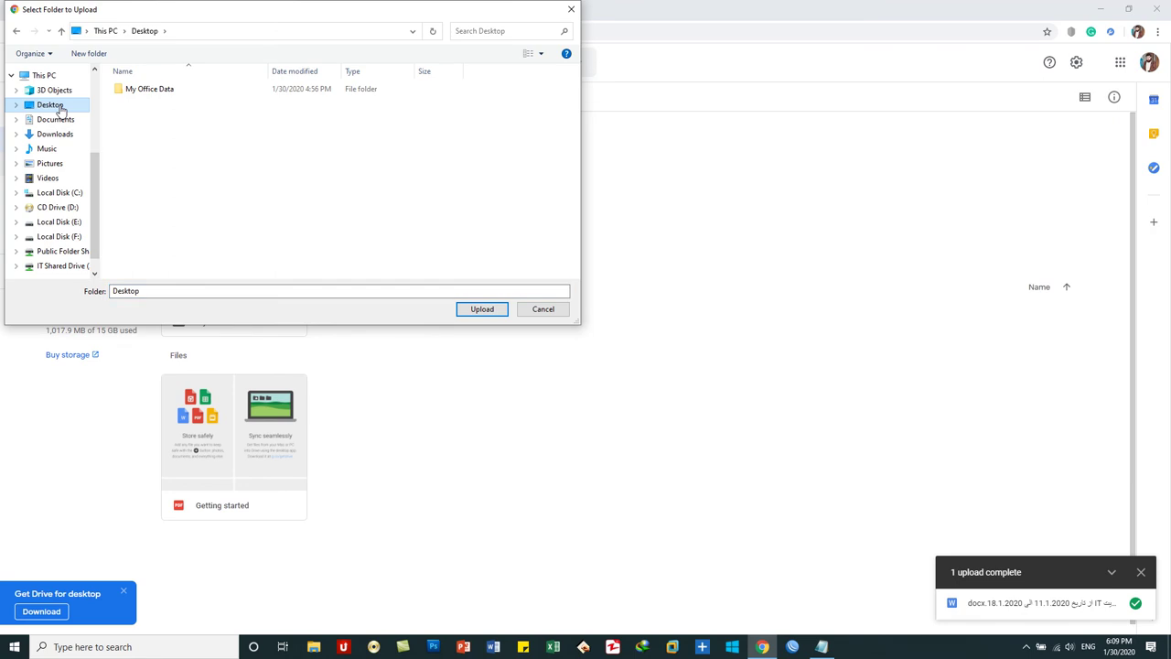
click(128, 94)
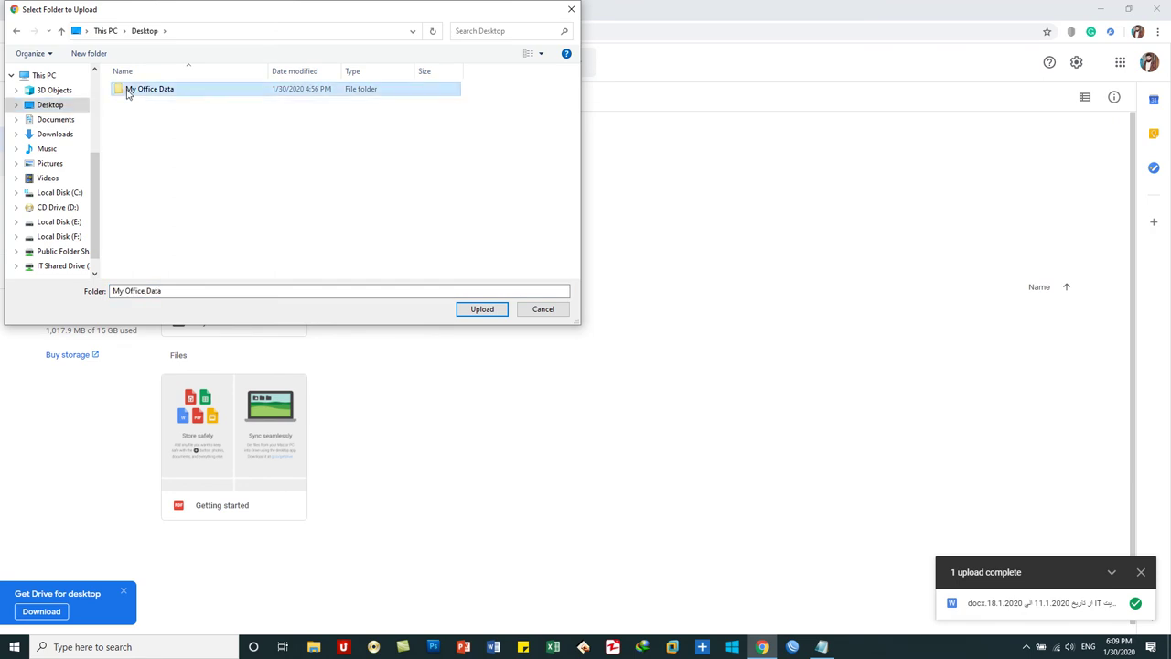
click(482, 309)
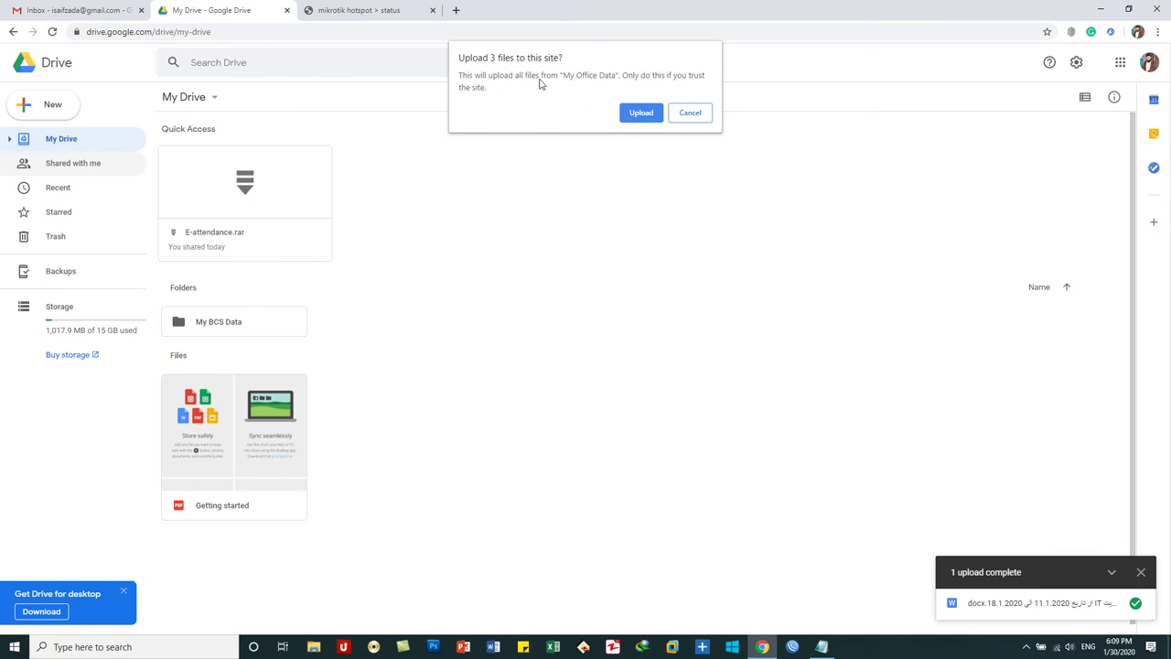
click(641, 114)
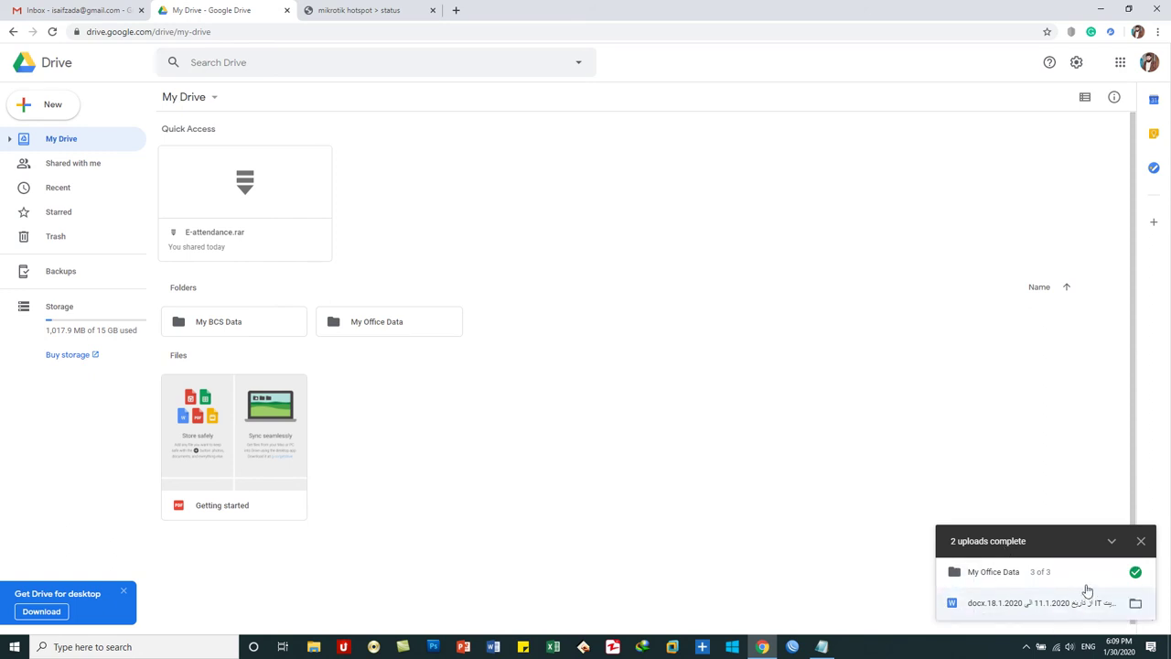
- Check My Office Data's files, then go back to 1st Semester and select the accounting presentation
double_click(386, 331)
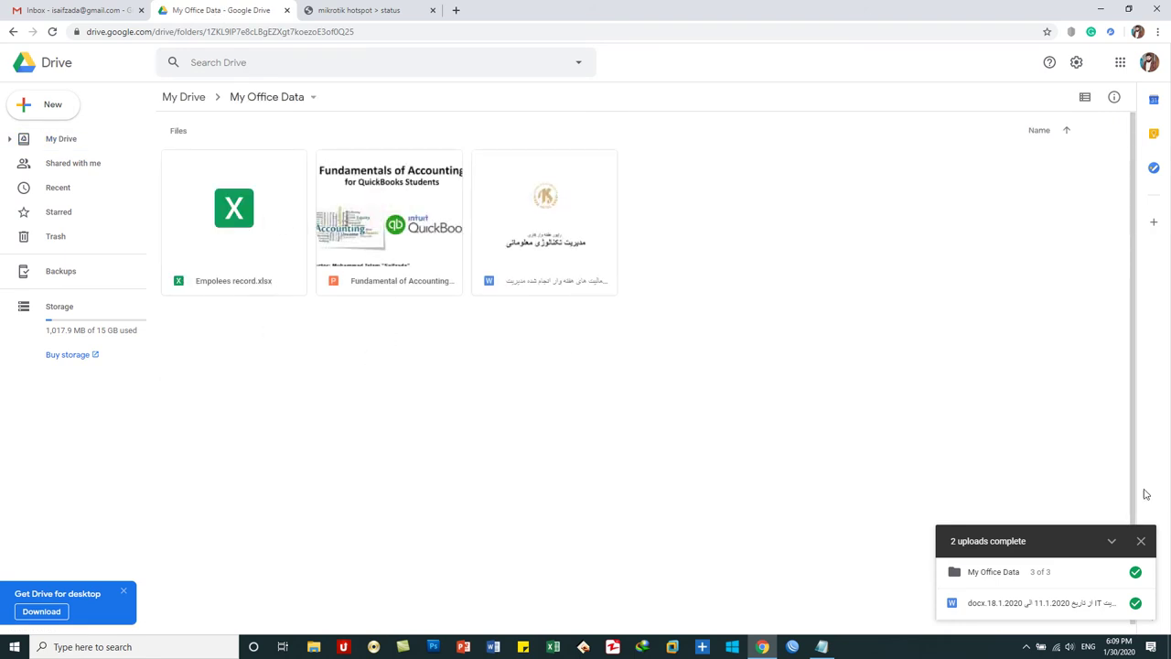
click(1141, 541)
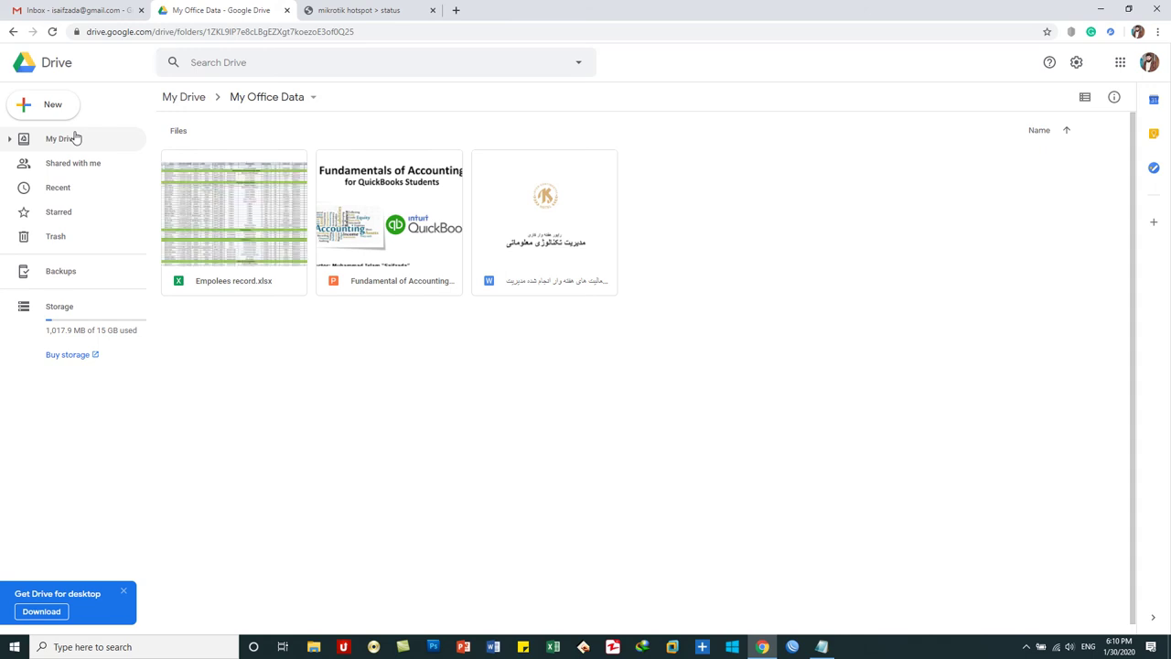
click(76, 137)
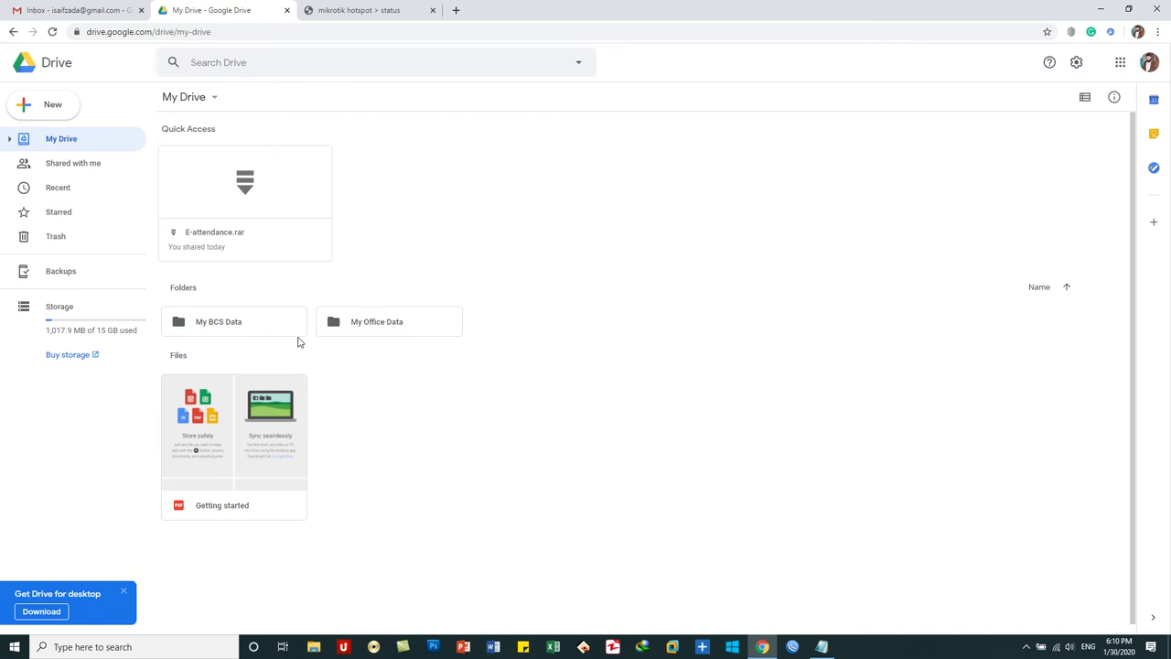
double_click(236, 322)
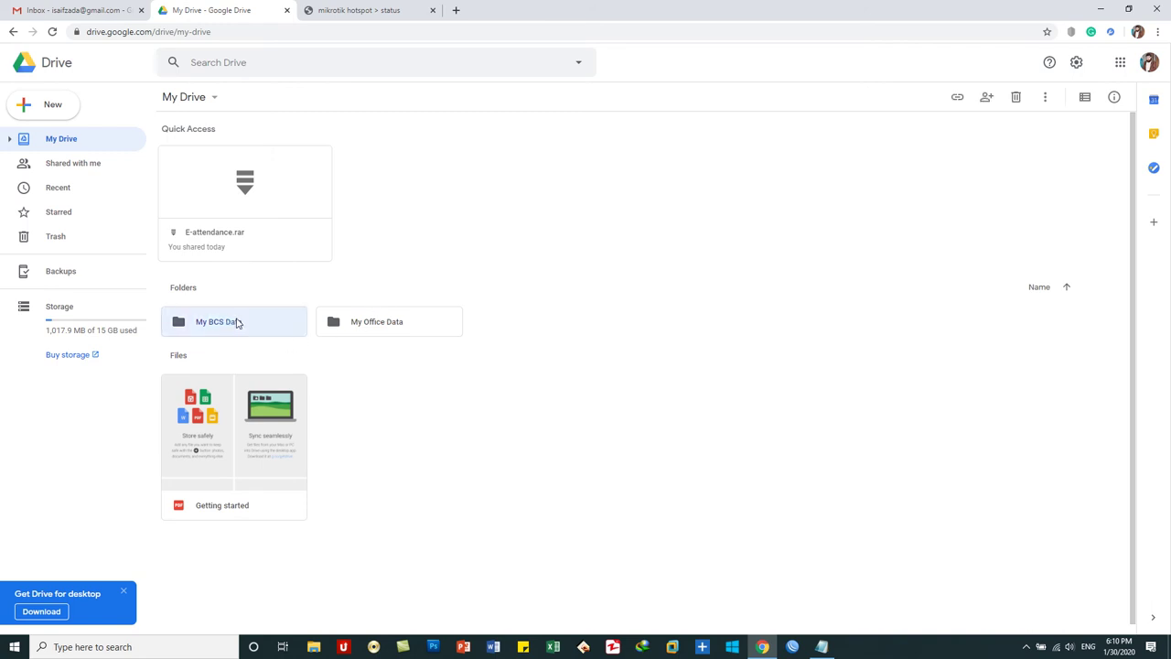
click(220, 167)
double_click(219, 166)
double_click(227, 166)
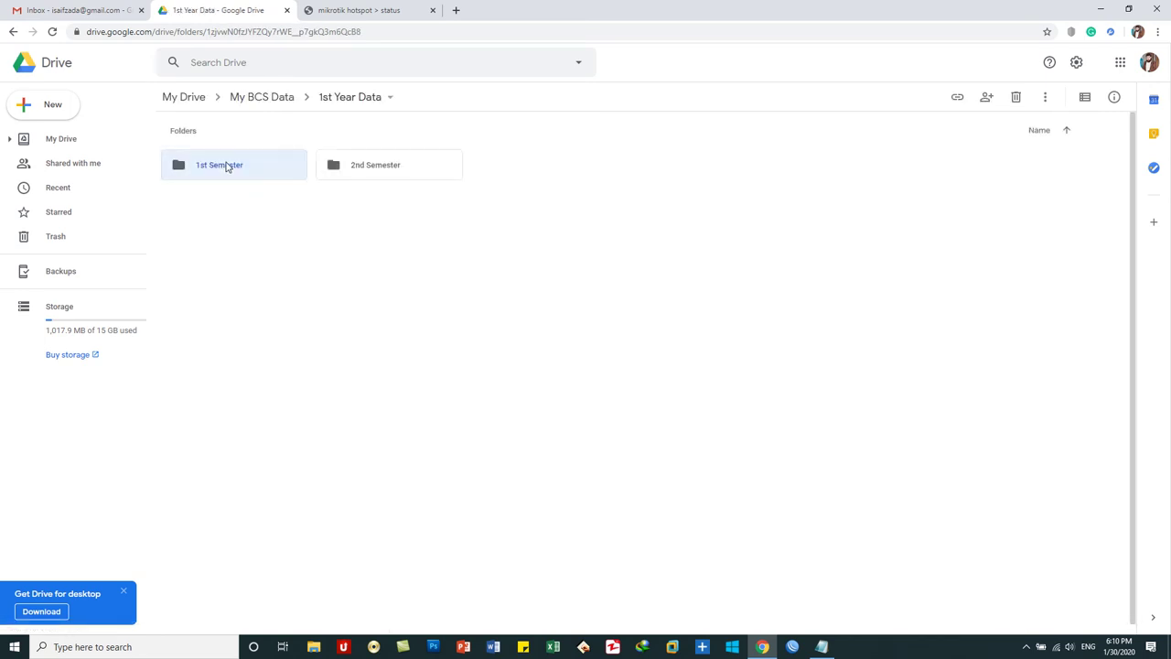
click(233, 204)
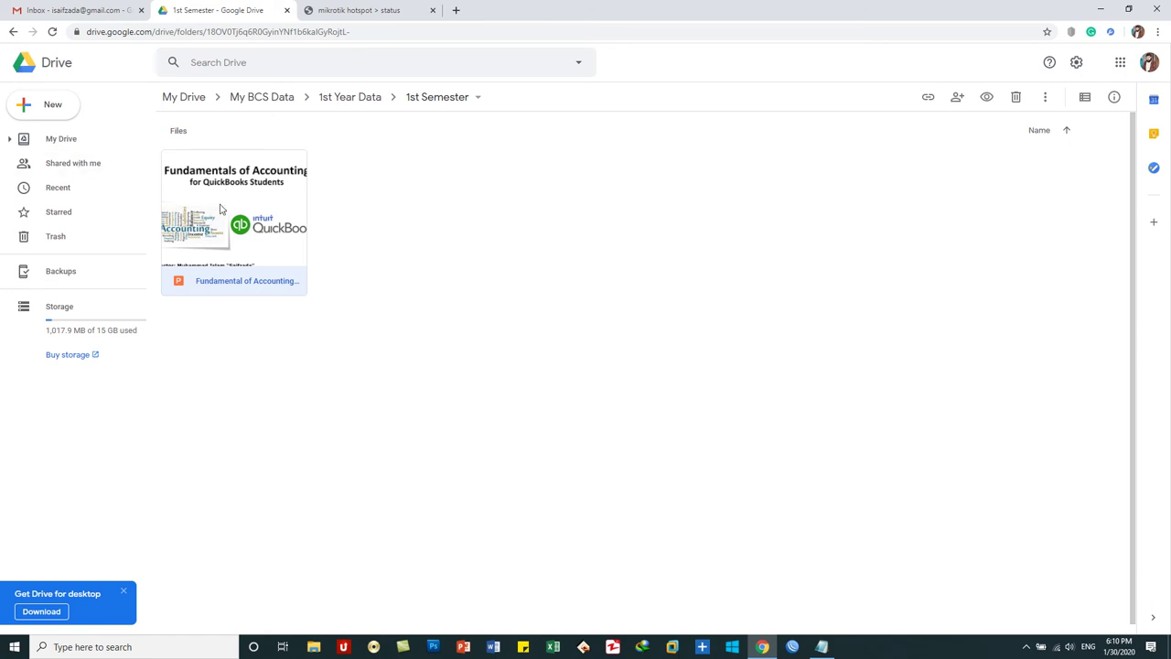
- Share the Fundamental of Accounting presentation with a contact, adding the note 'BCS 1st Semester Lecture Notes'
right_click(218, 209)
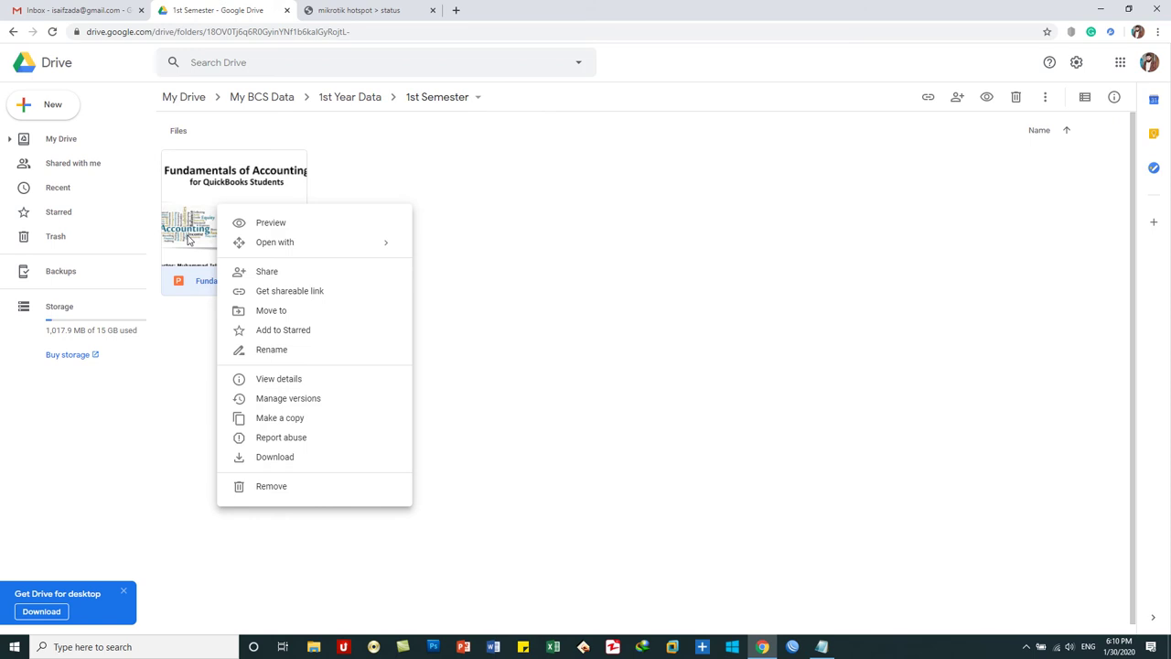
click(282, 275)
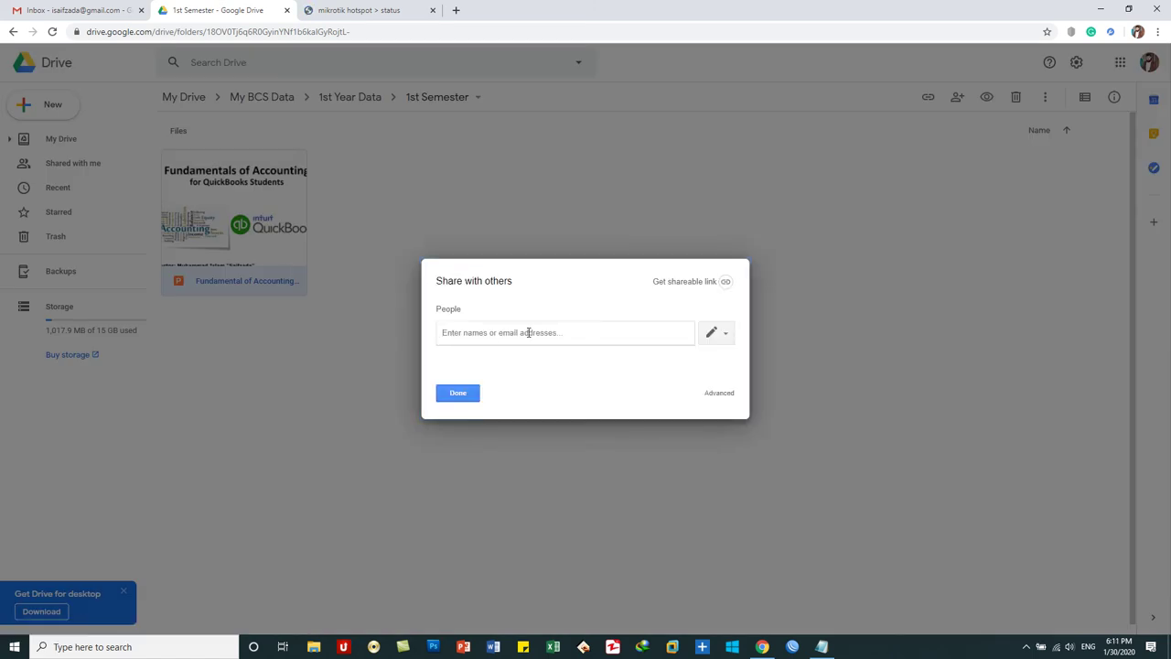
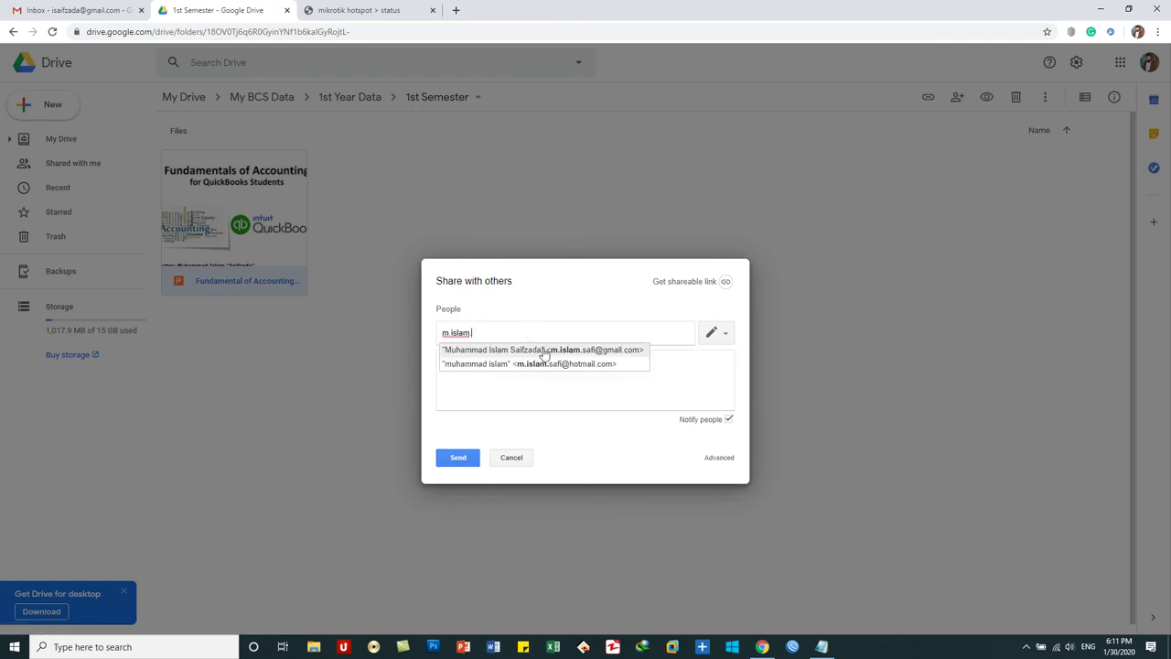
click(543, 351)
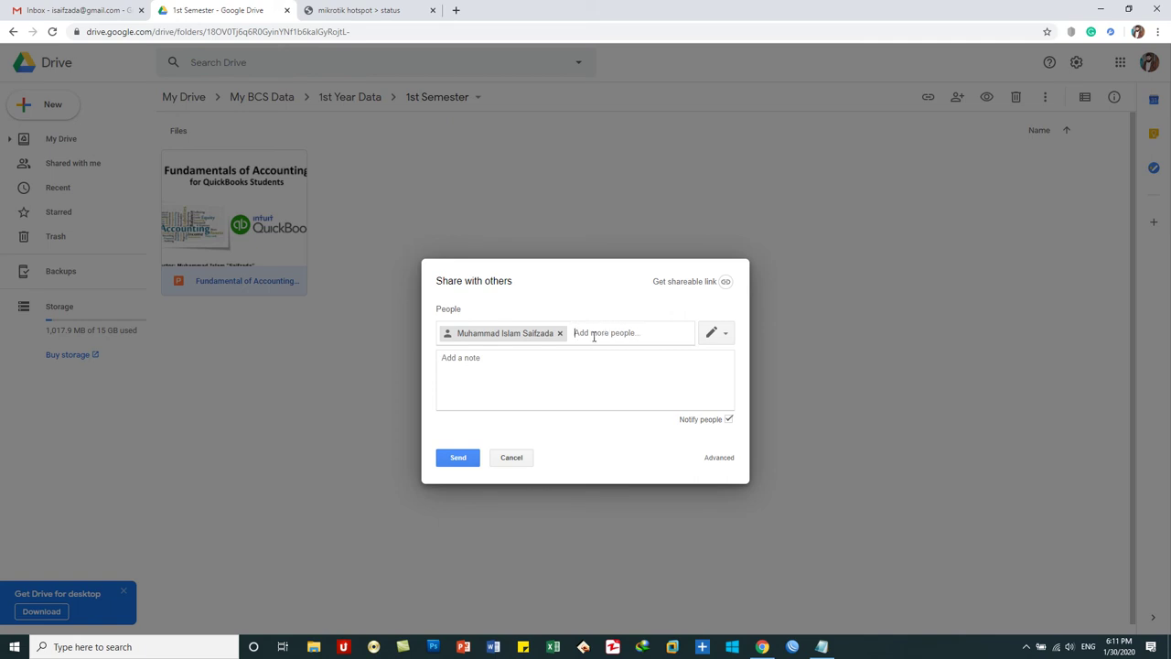
click(551, 367)
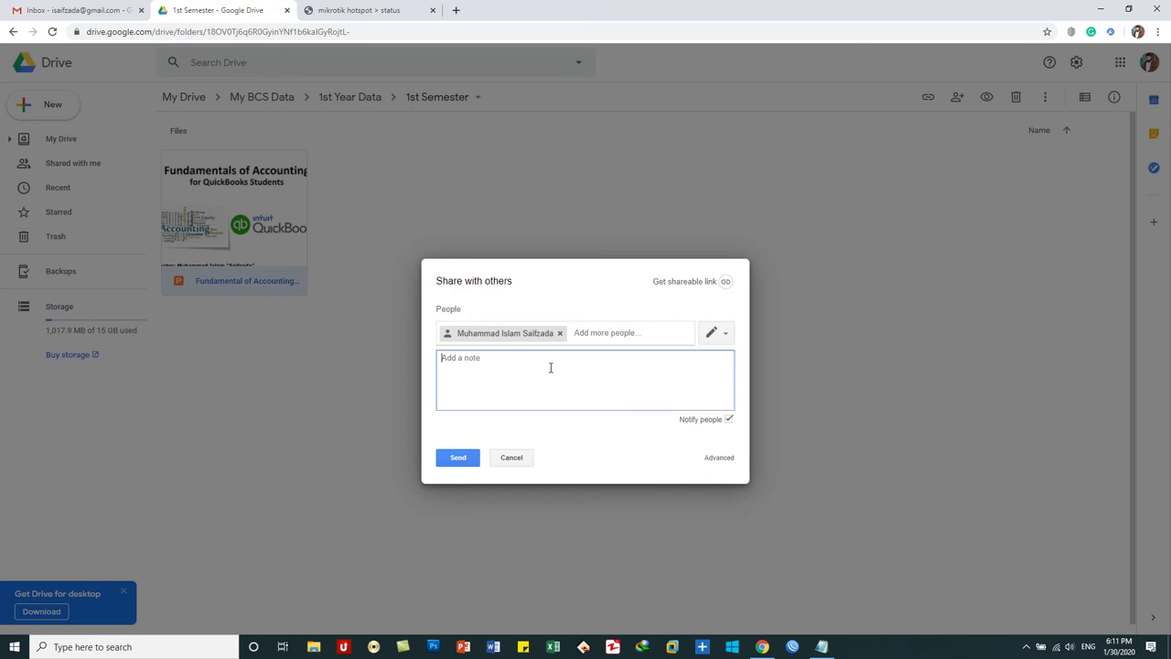
text(BCS 1st Semester Lecture Notes)
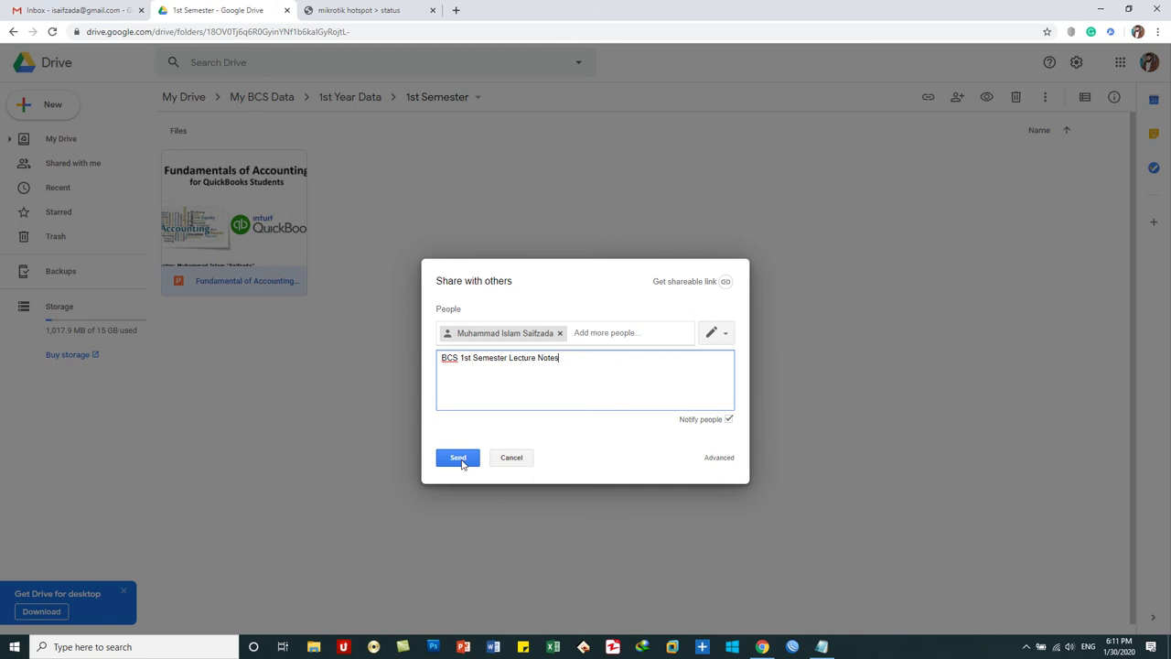
click(460, 460)
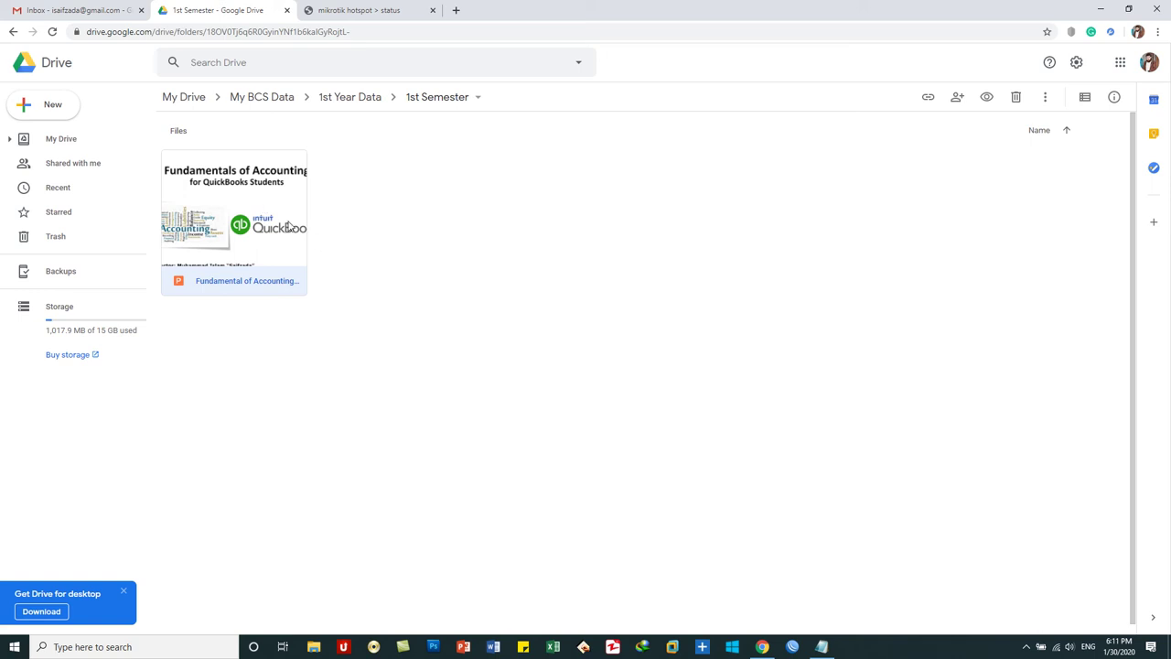
- Expand My Drive's subfolders in the sidebar, return to the My Drive root, and open the New menu
click(10, 139)
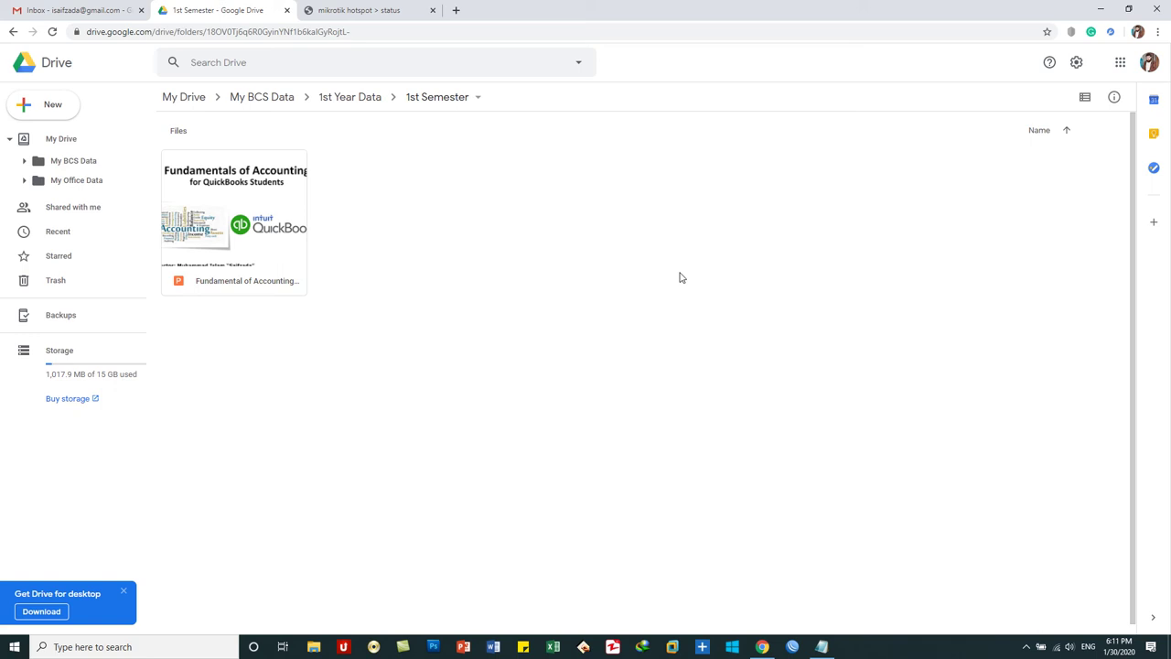
click(177, 97)
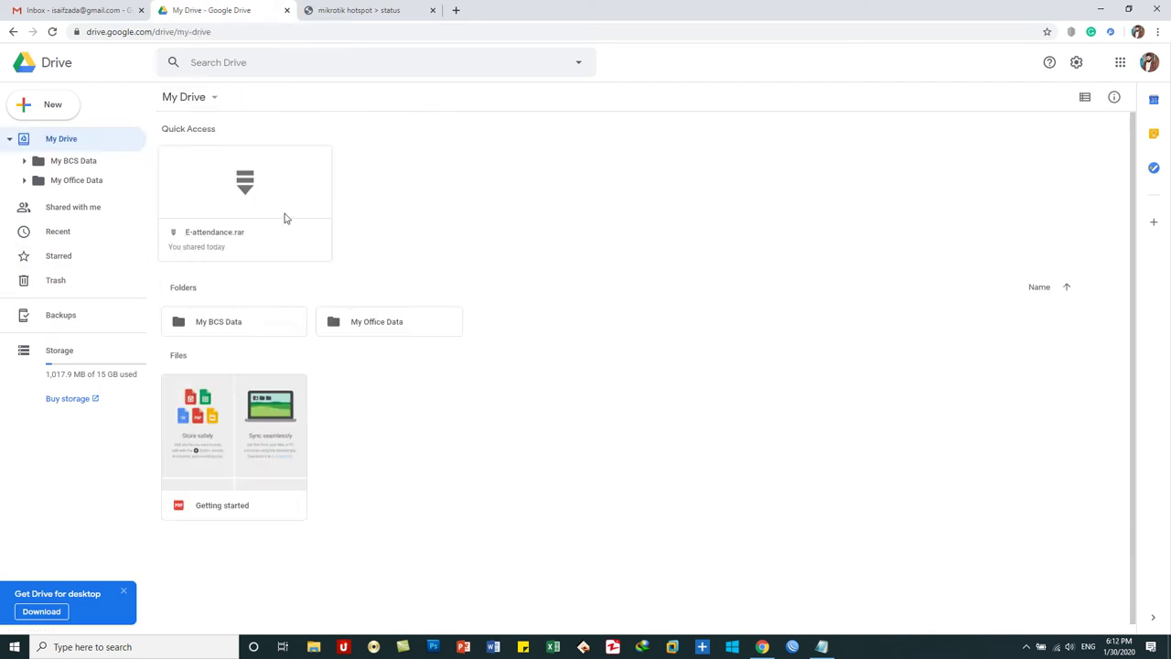
click(57, 114)
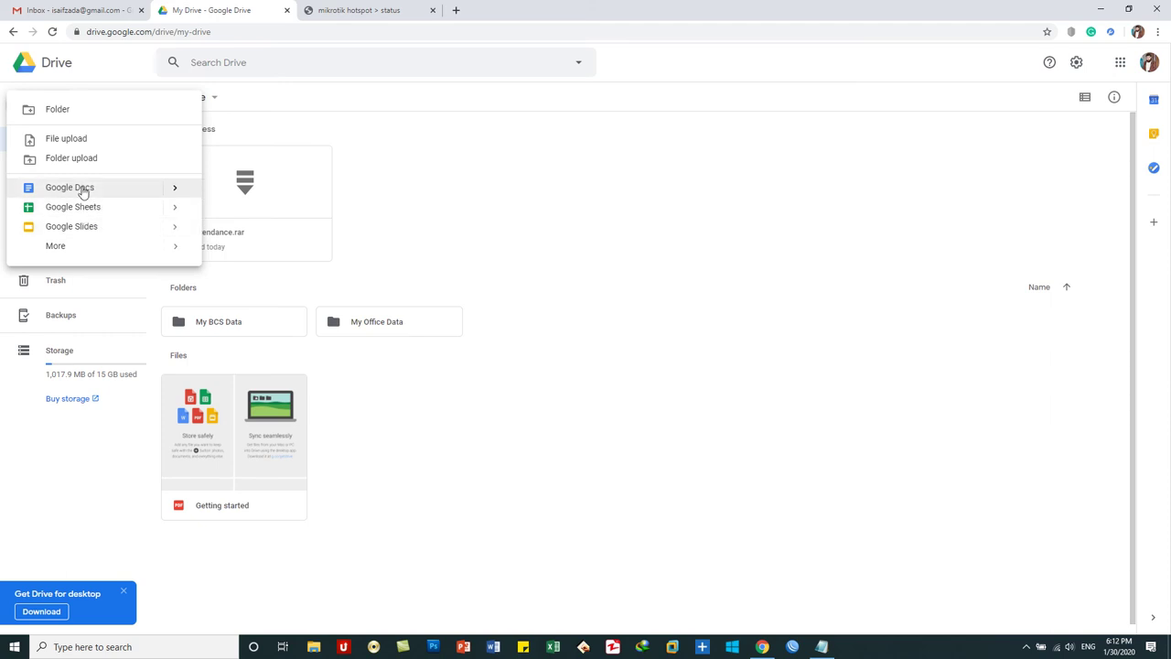
- Start a new Google Docs document, then close its Untitled tab and dismiss the New menu
click(81, 188)
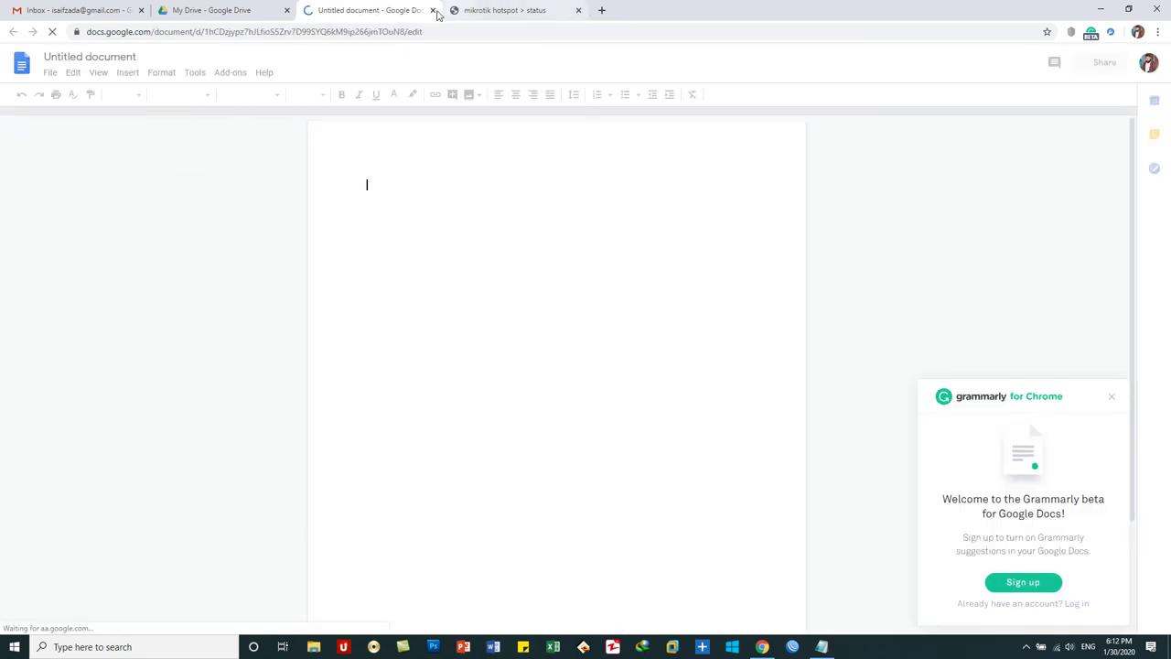
click(431, 15)
click(287, 357)
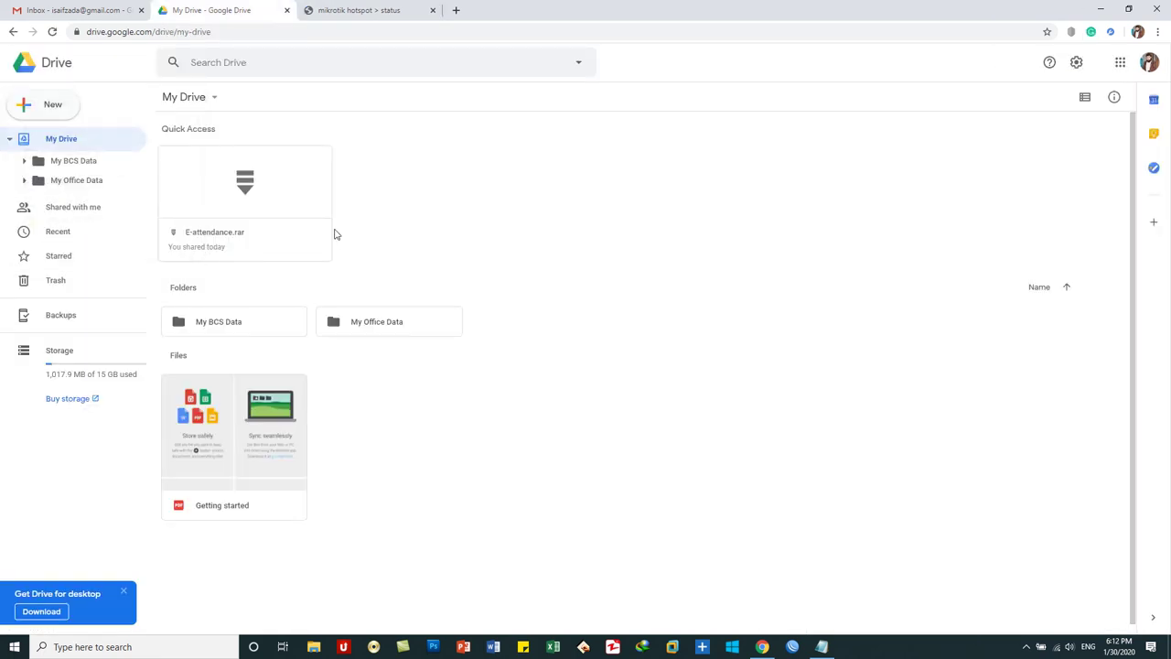
- Inside the My Office Data folder, create a new blank Google Docs document
click(388, 329)
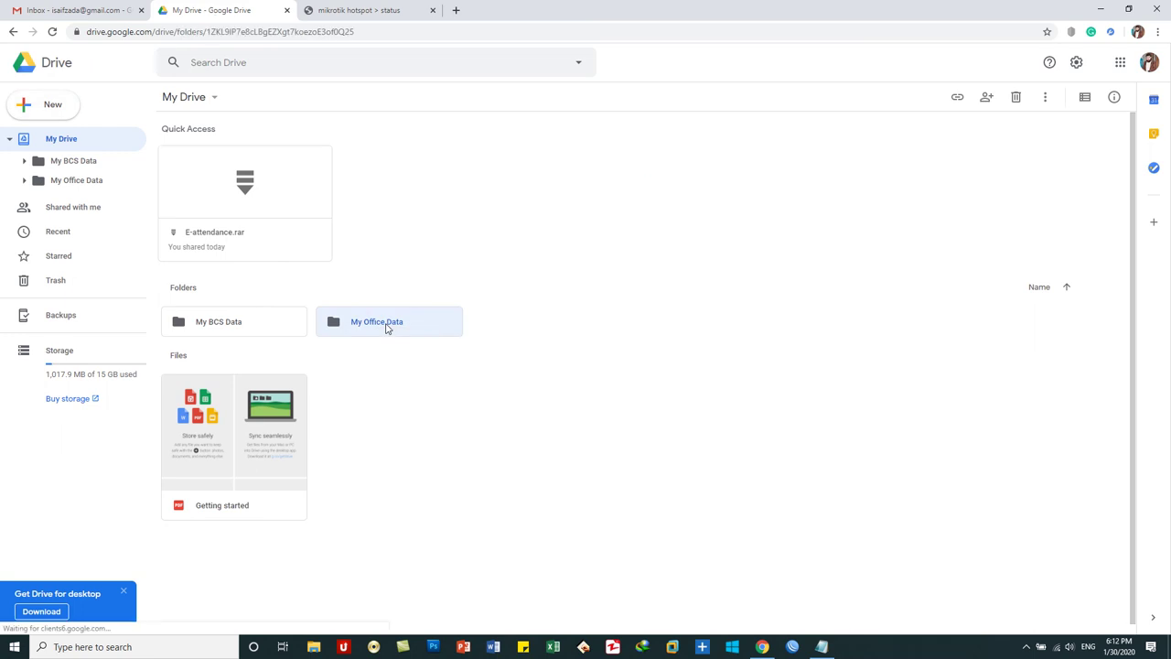
double_click(386, 328)
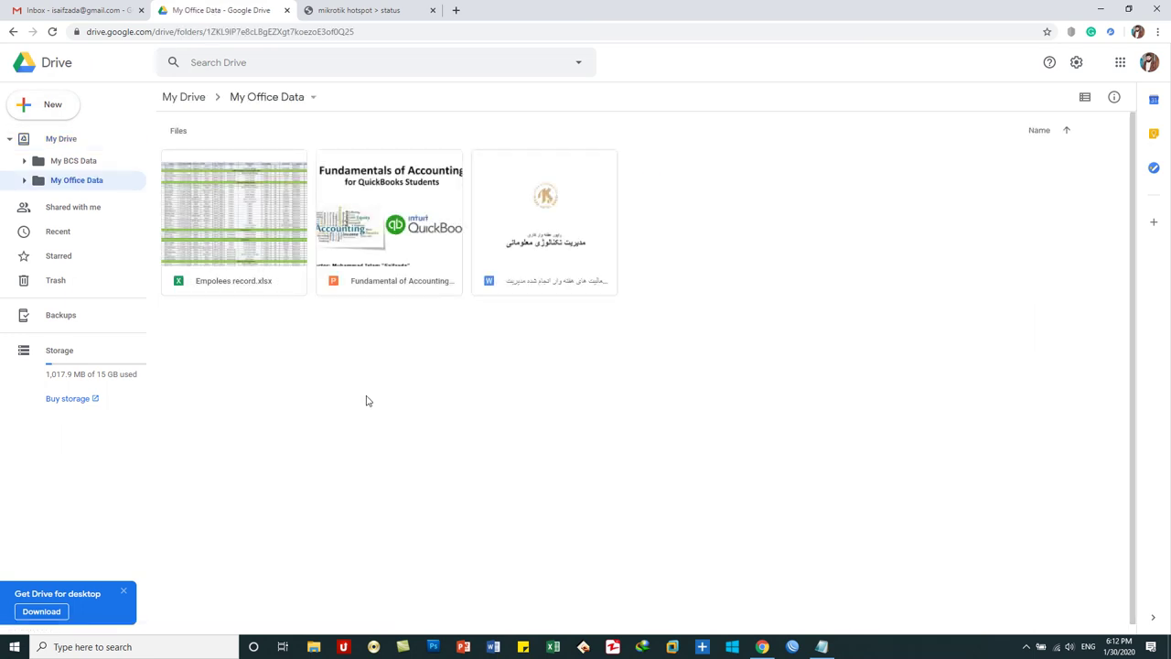
click(44, 110)
click(60, 187)
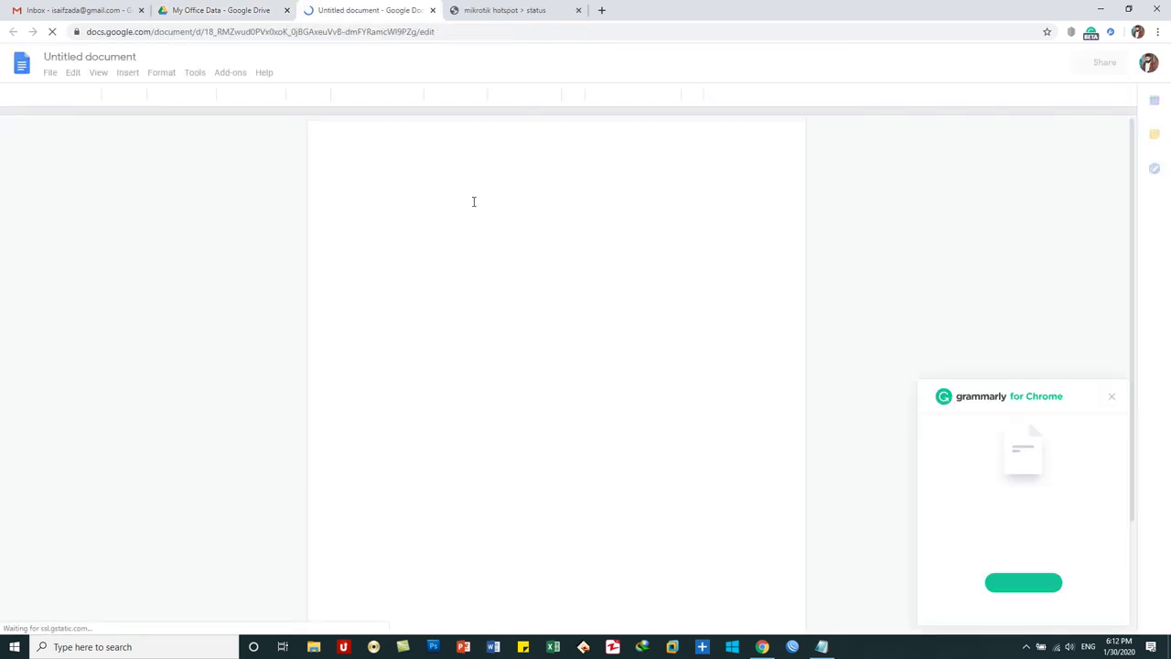
- Rename the untitled document to 'HTML Files'
click(107, 60)
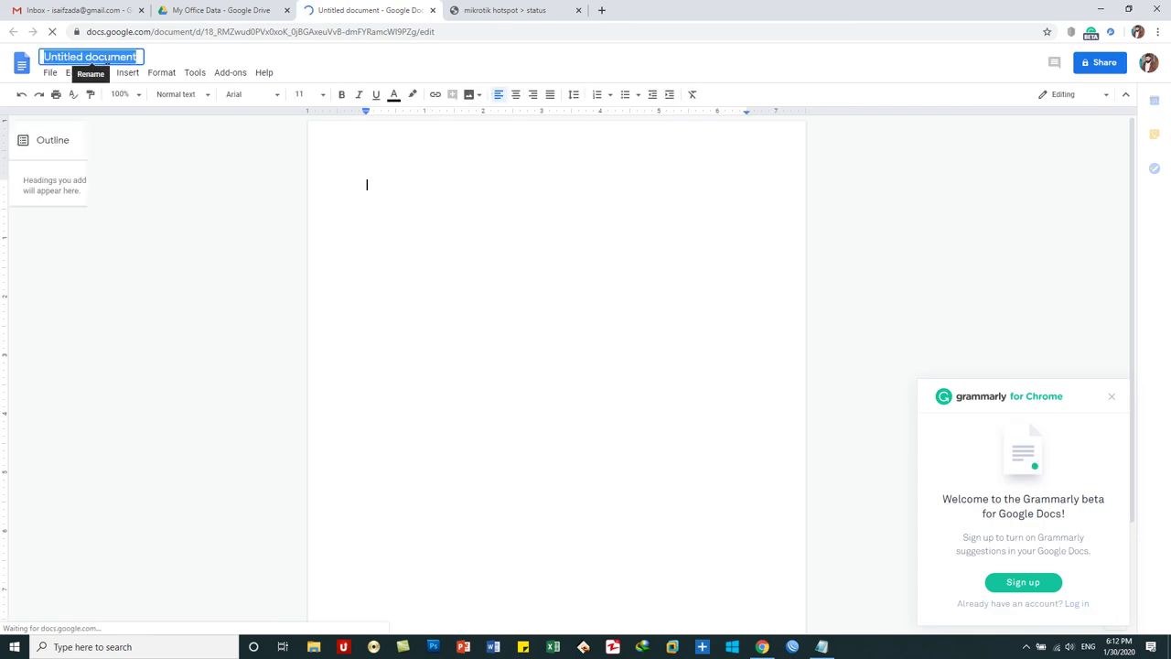
text(HTML)
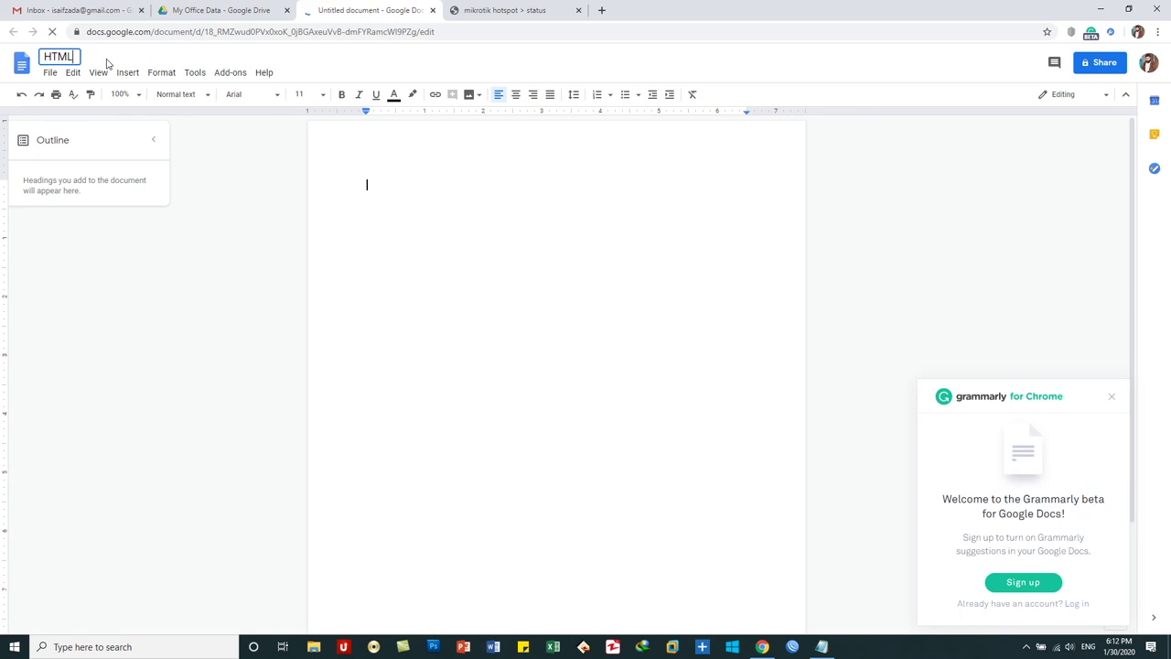
key(BackSpace)
key(BackSpace)
text(ML Files)
- Correct the document title to 'HTML File' and undo a stray paste
key(BackSpace)
click(463, 251)
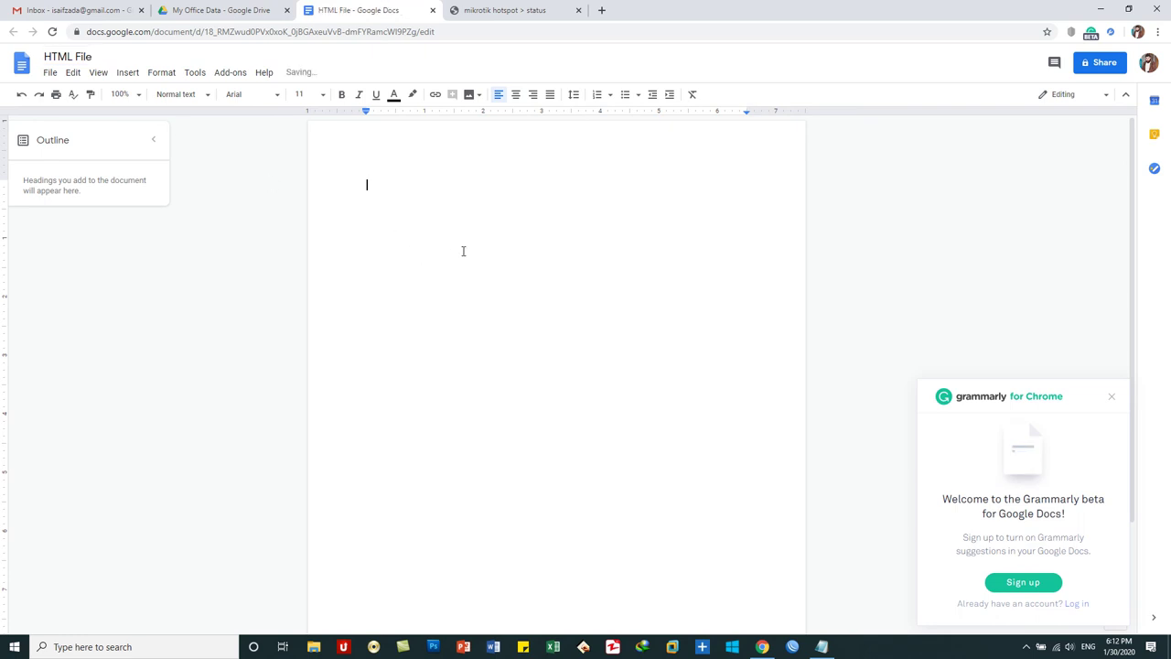
text(for Removed)
key(ctrl+z)
- Paste the Notepad question and answer about Google Drive into the document
click(822, 647)
key(ctrl+a)
key(ctrl+c)
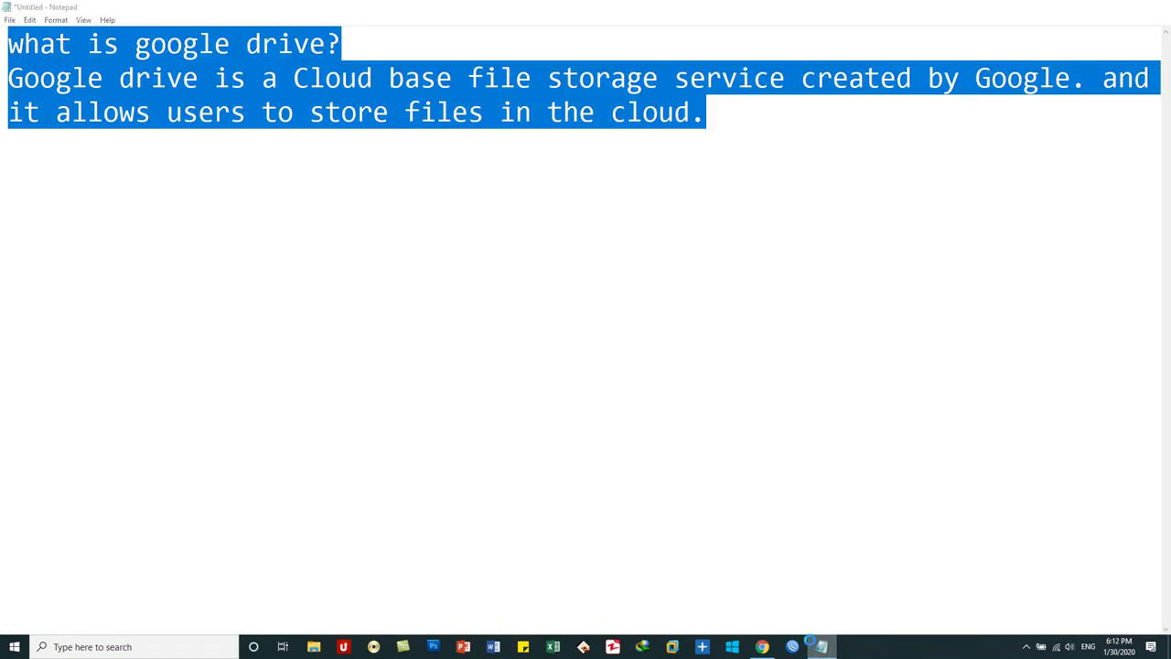
key(alt+Tab)
key(ctrl+v)
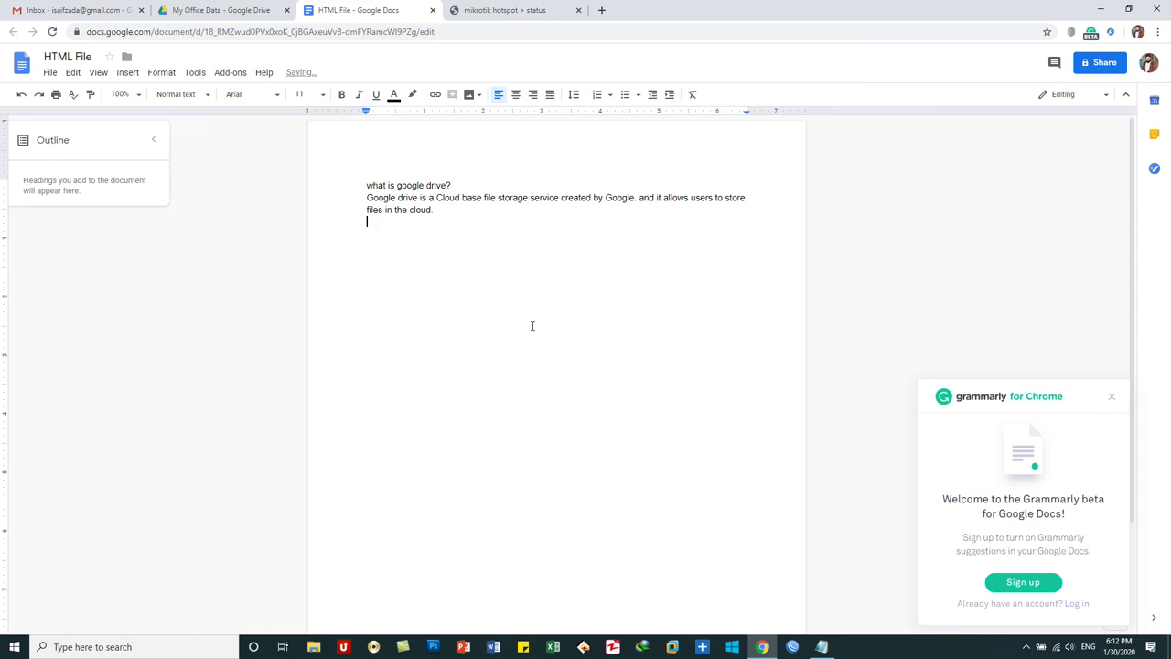
- Correct 'base' to 'based' and select the 'what is google drive?' line
click(469, 196)
click(491, 226)
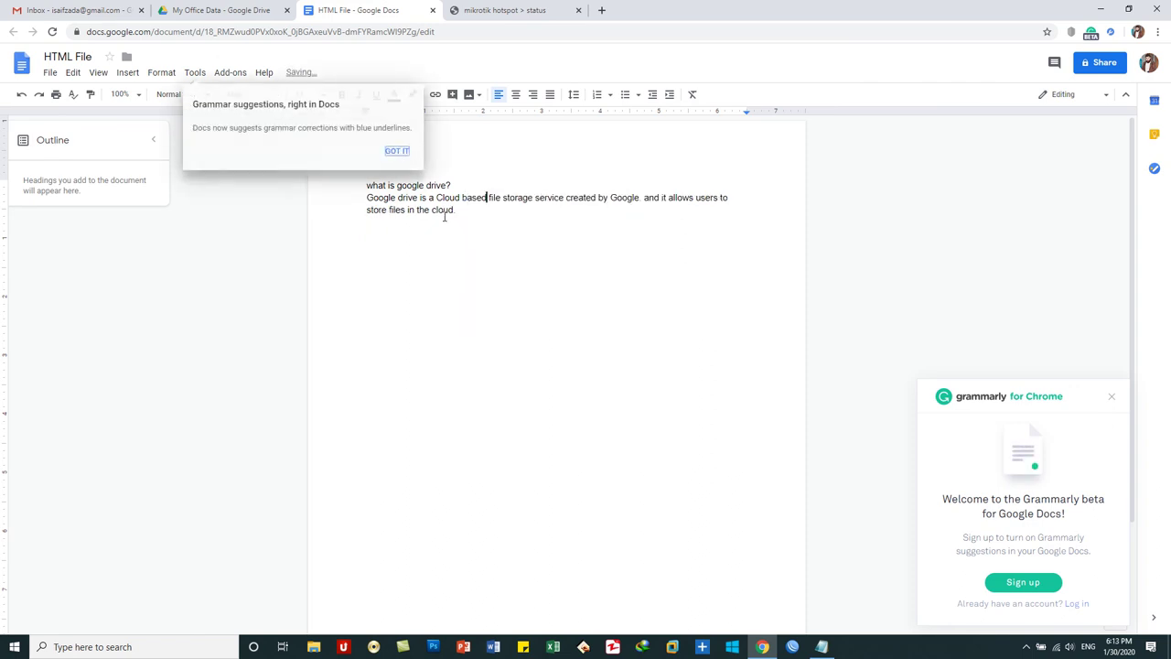
click(397, 151)
drag(457, 185, 366, 179)
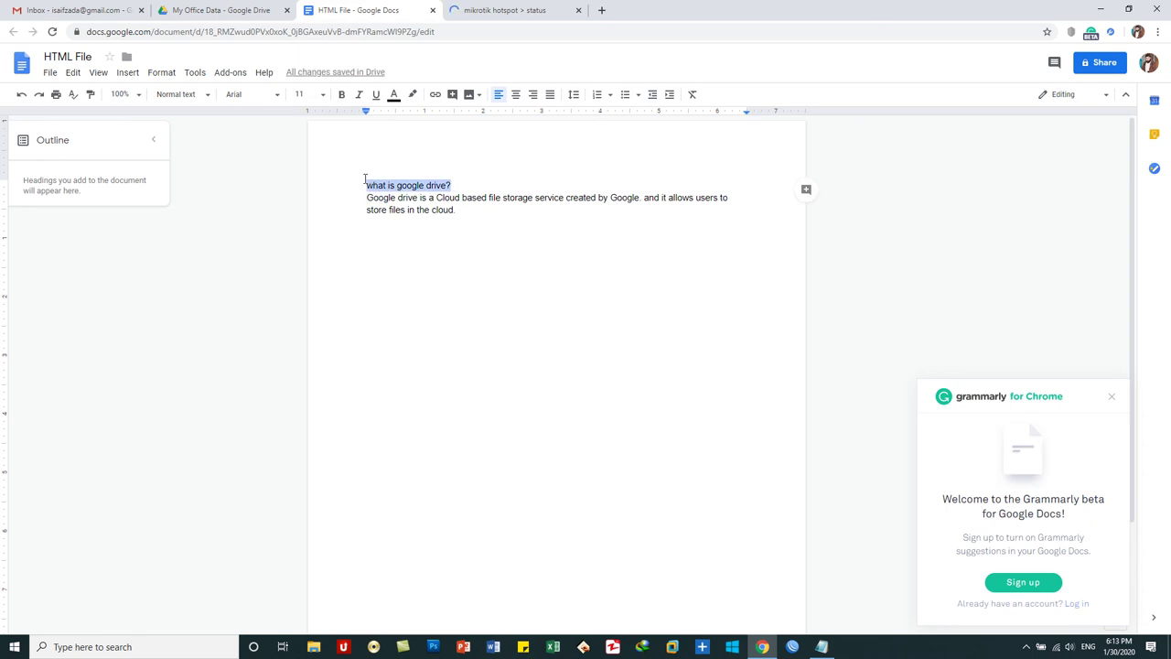
- Format the 'what is google drive?' heading as 14 pt, bold, dark red text
click(324, 97)
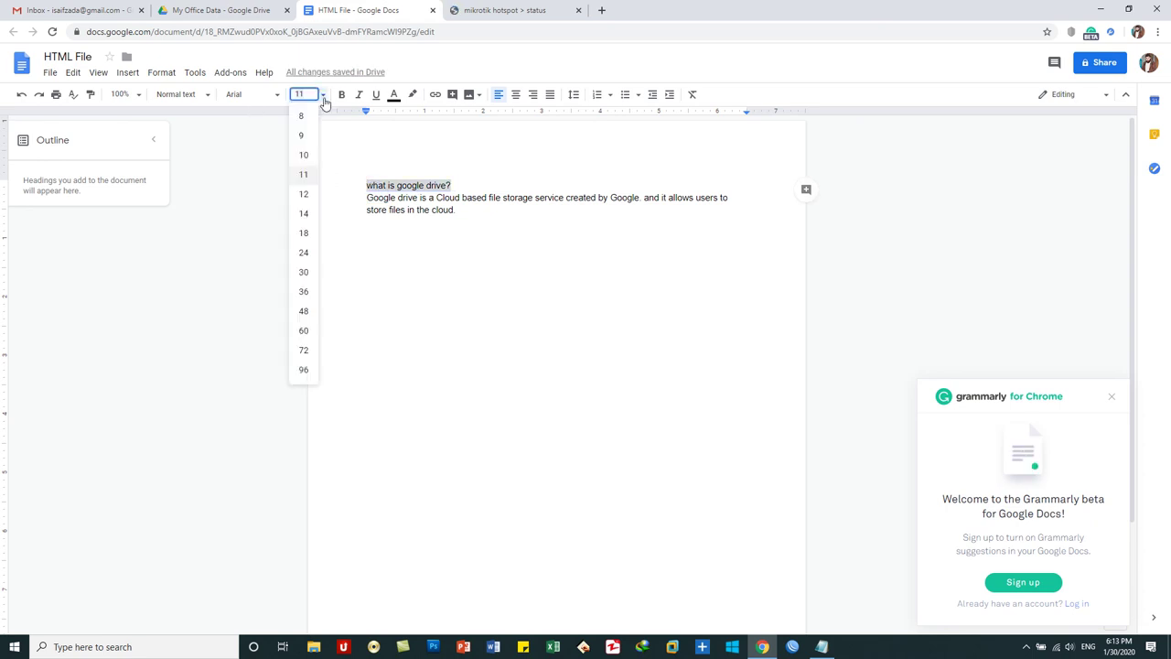
click(305, 214)
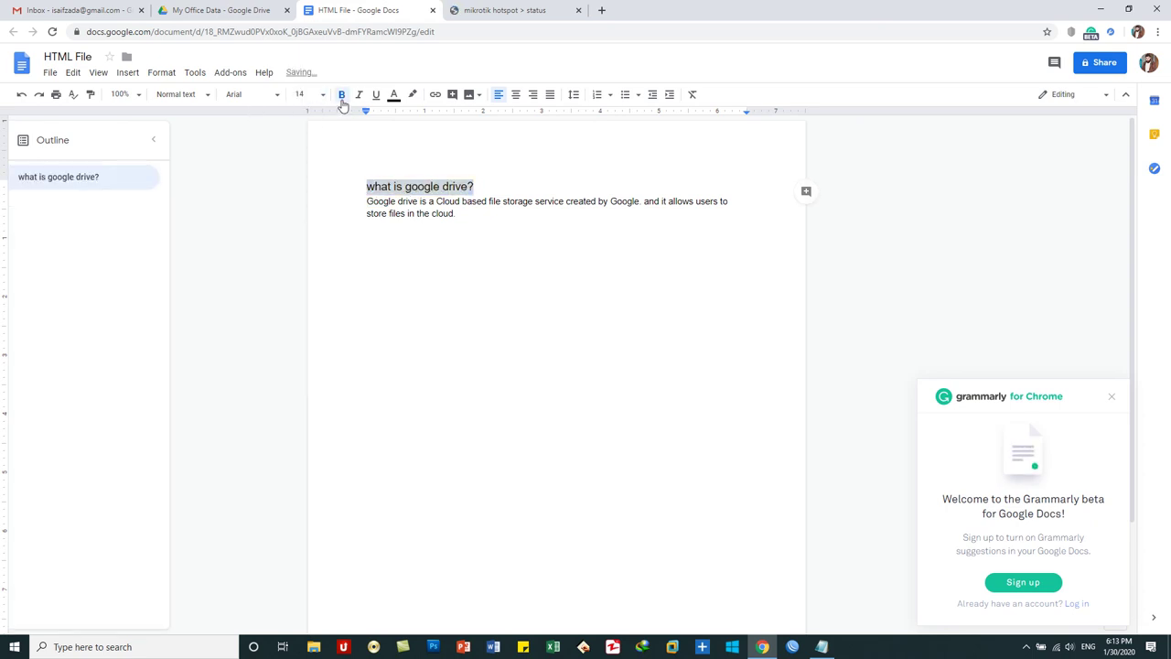
click(342, 98)
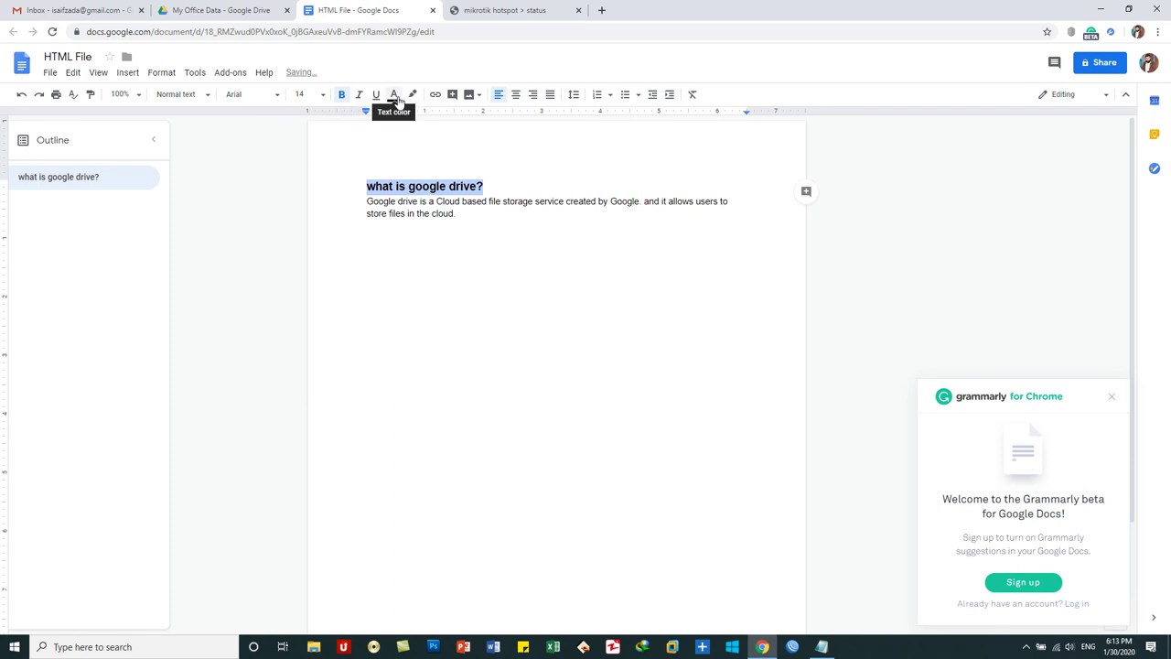
click(395, 97)
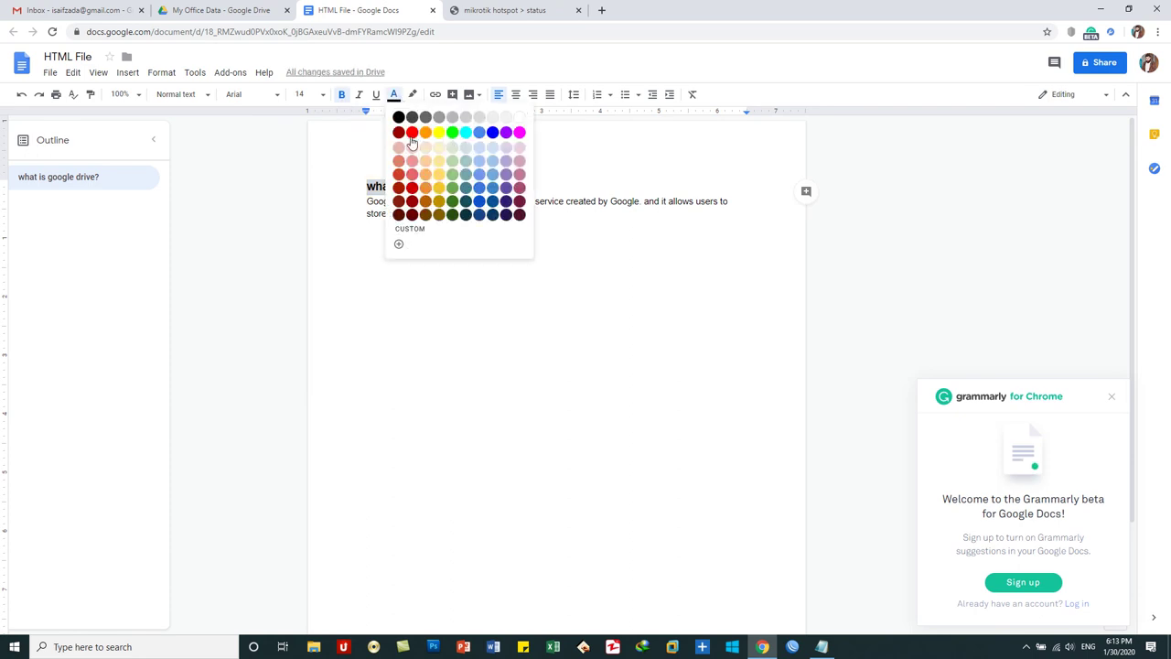
click(399, 133)
click(460, 257)
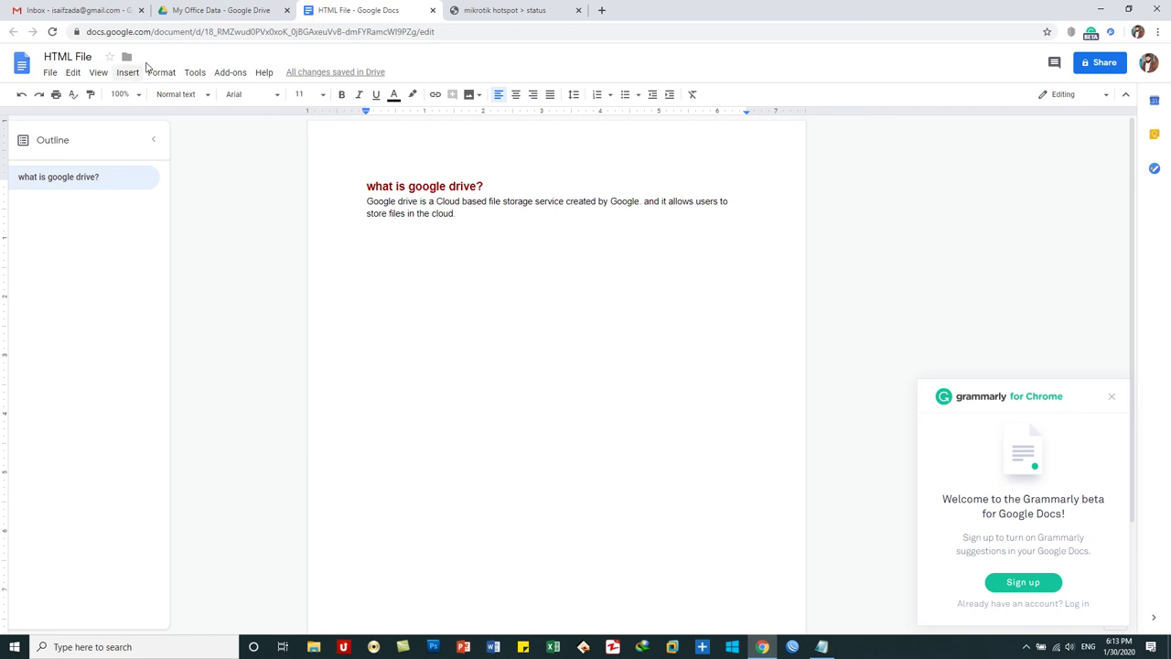
click(52, 74)
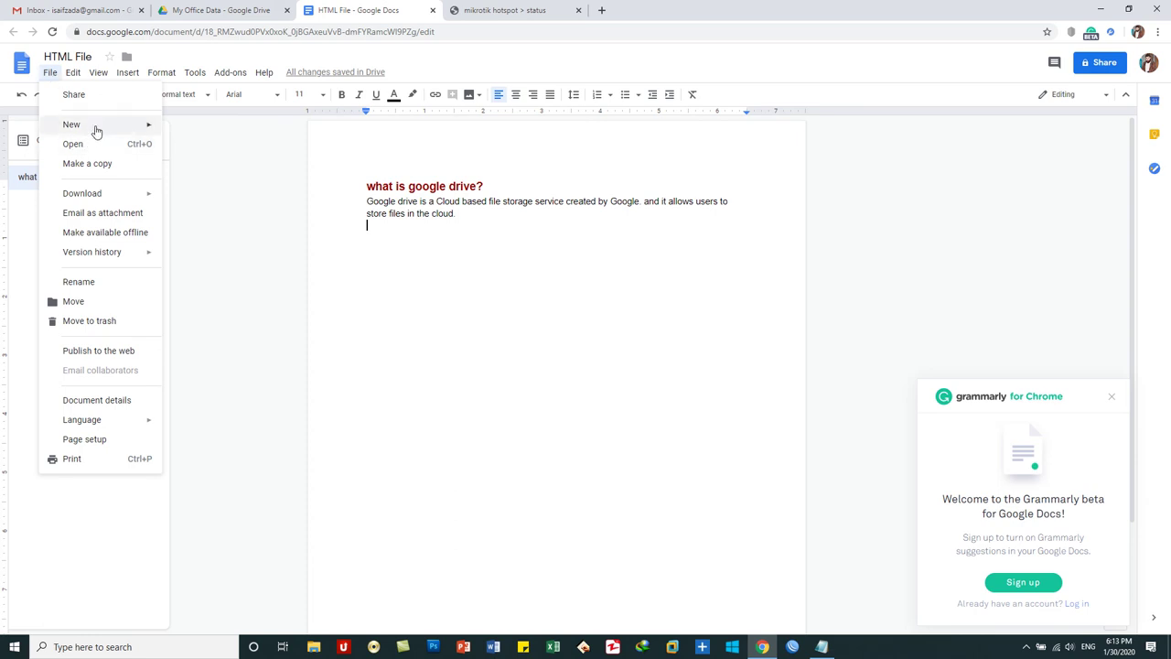
mouse_move(97, 131)
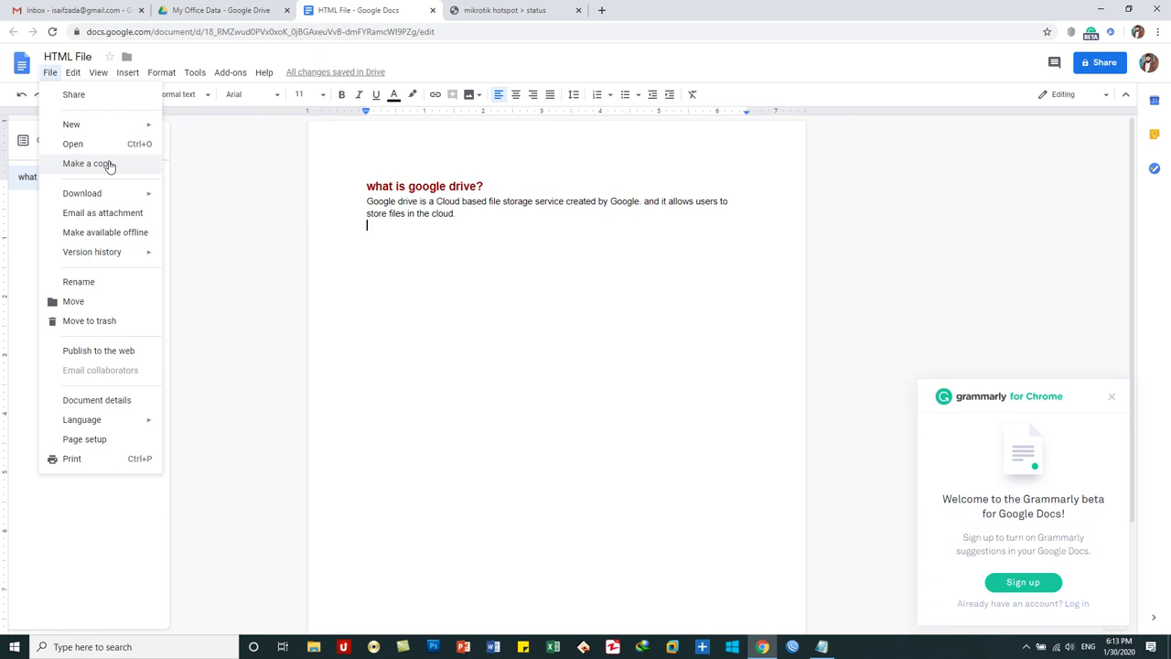
mouse_move(116, 196)
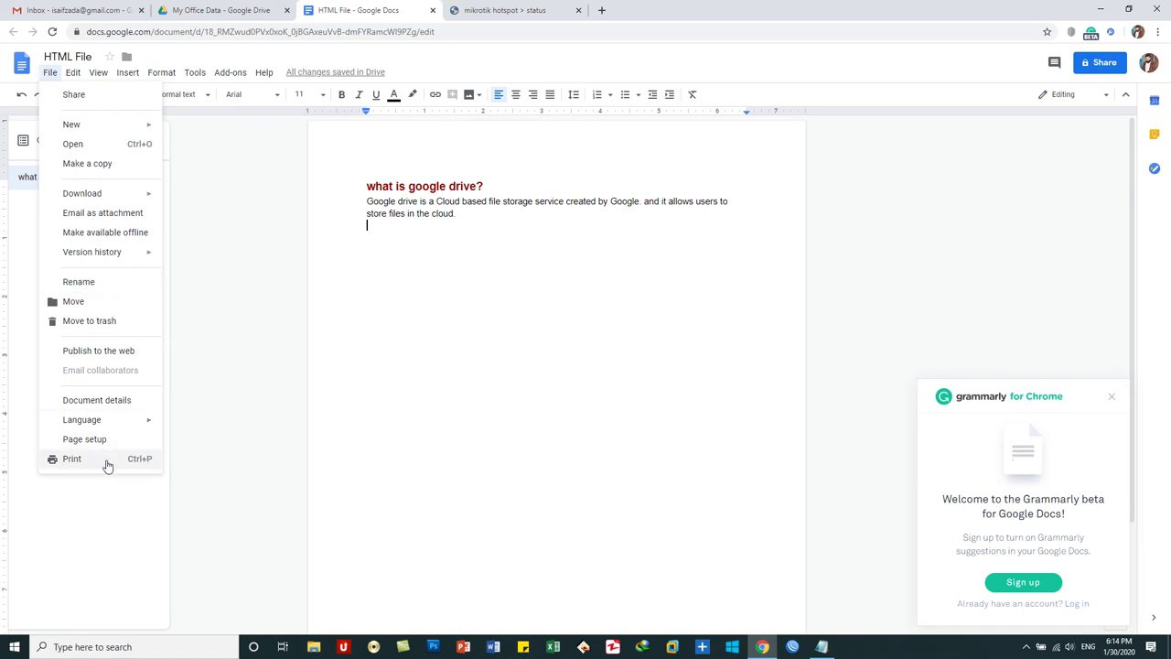
click(423, 249)
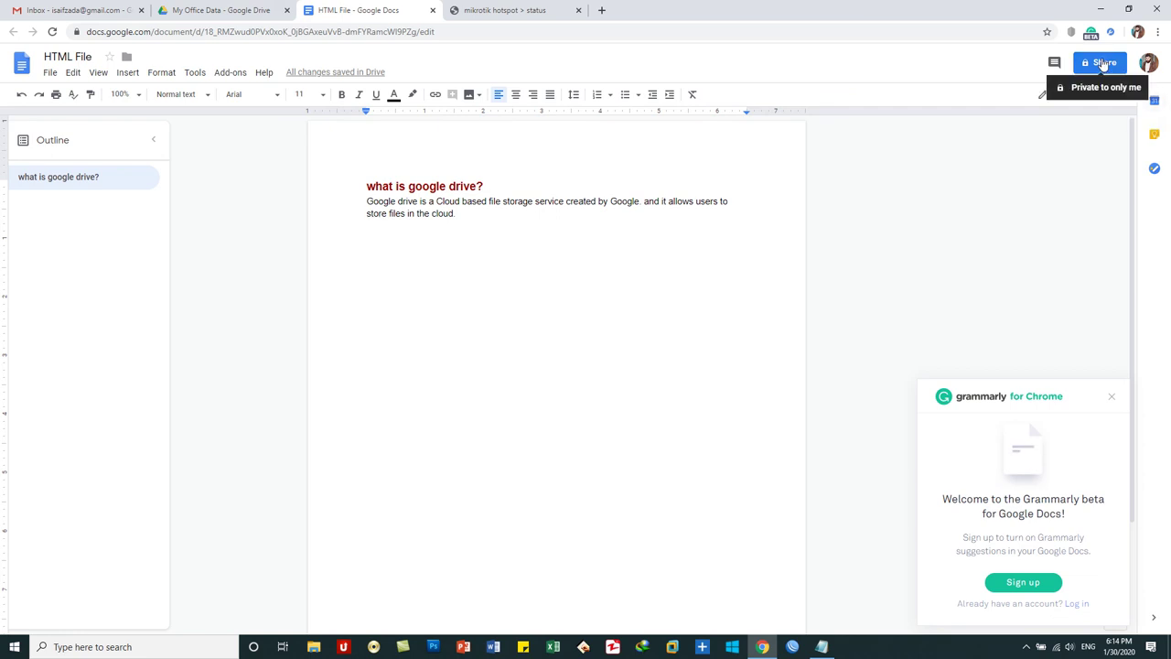
- Close the HTML File document and remove it from the My Office Data folder
click(433, 11)
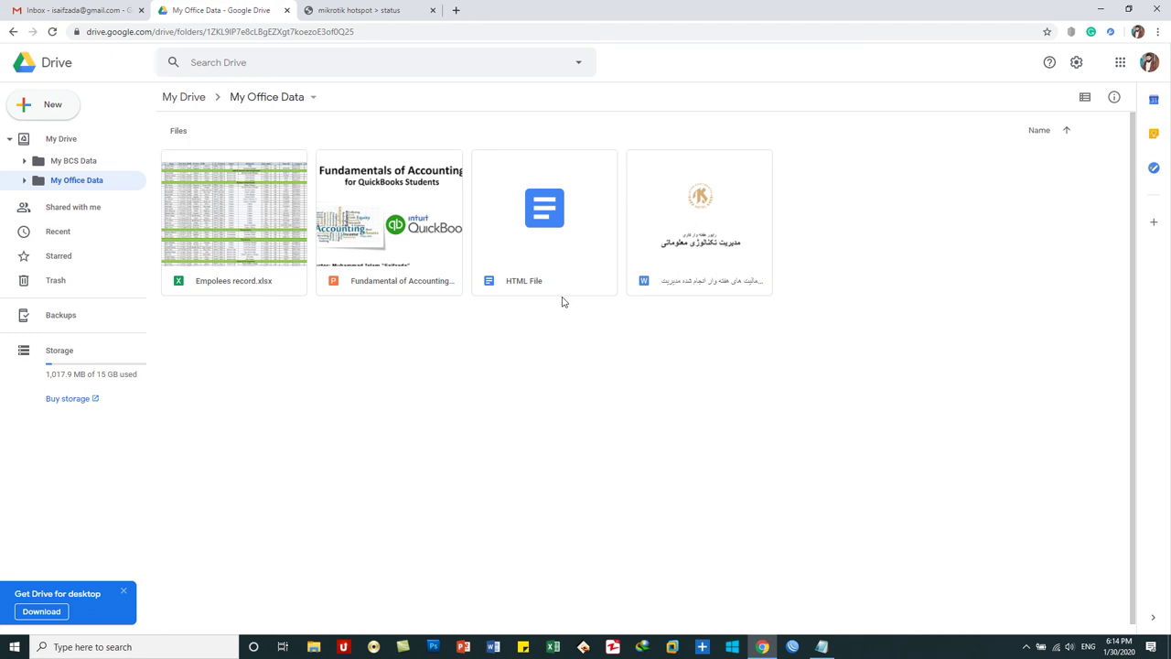
double_click(546, 229)
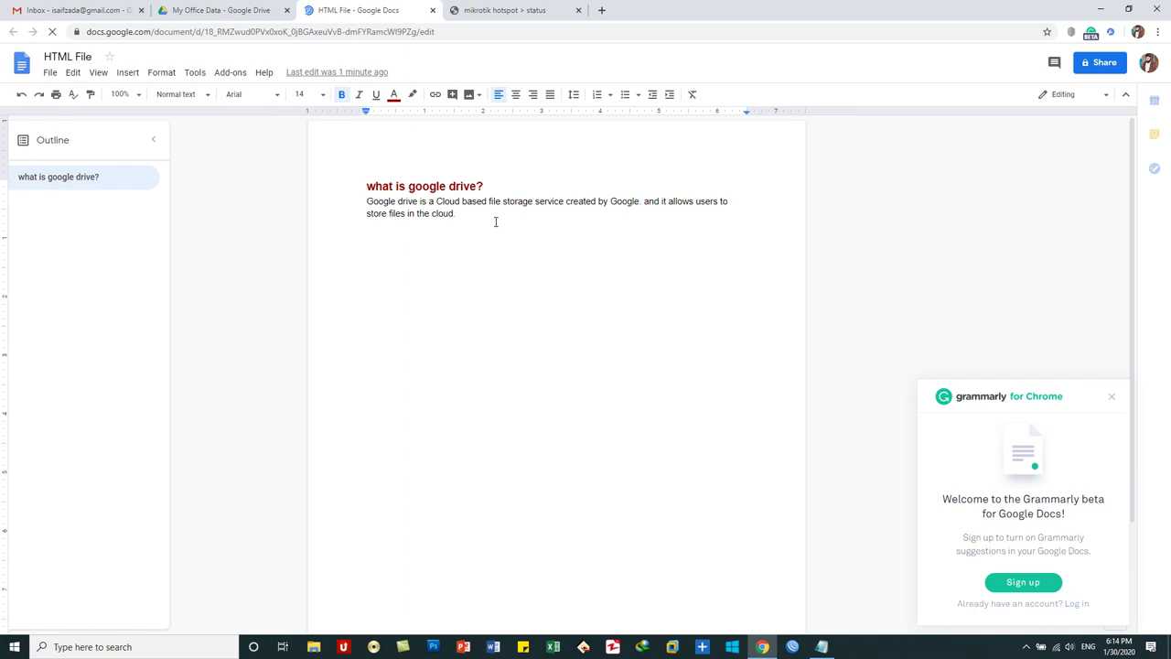
click(432, 10)
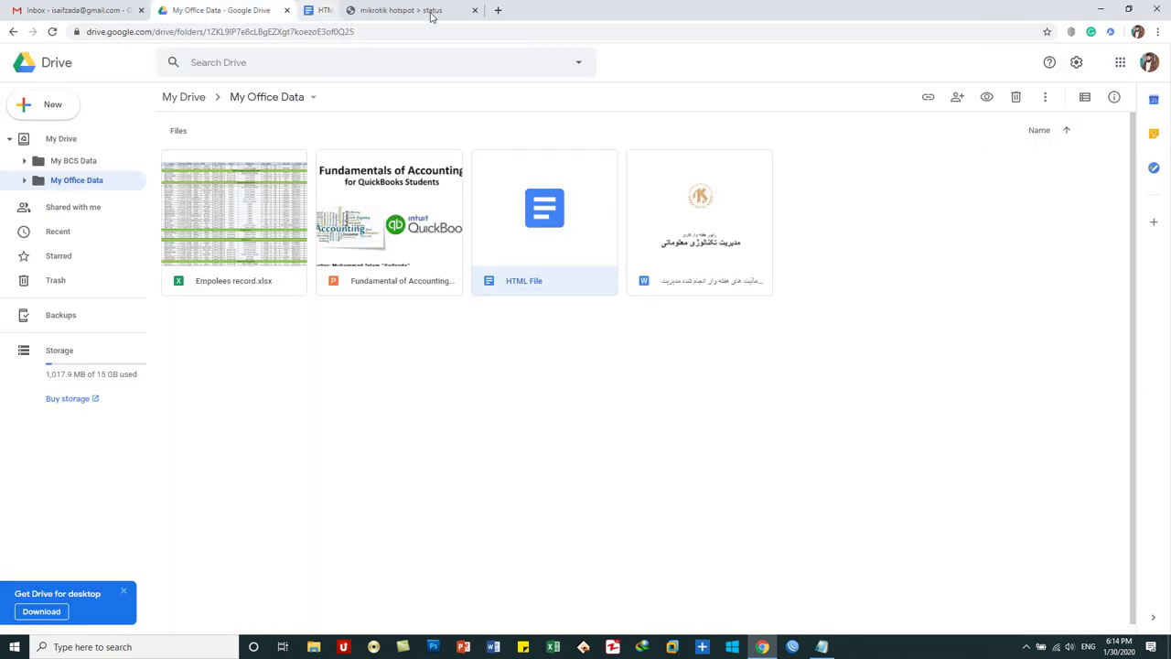
right_click(539, 205)
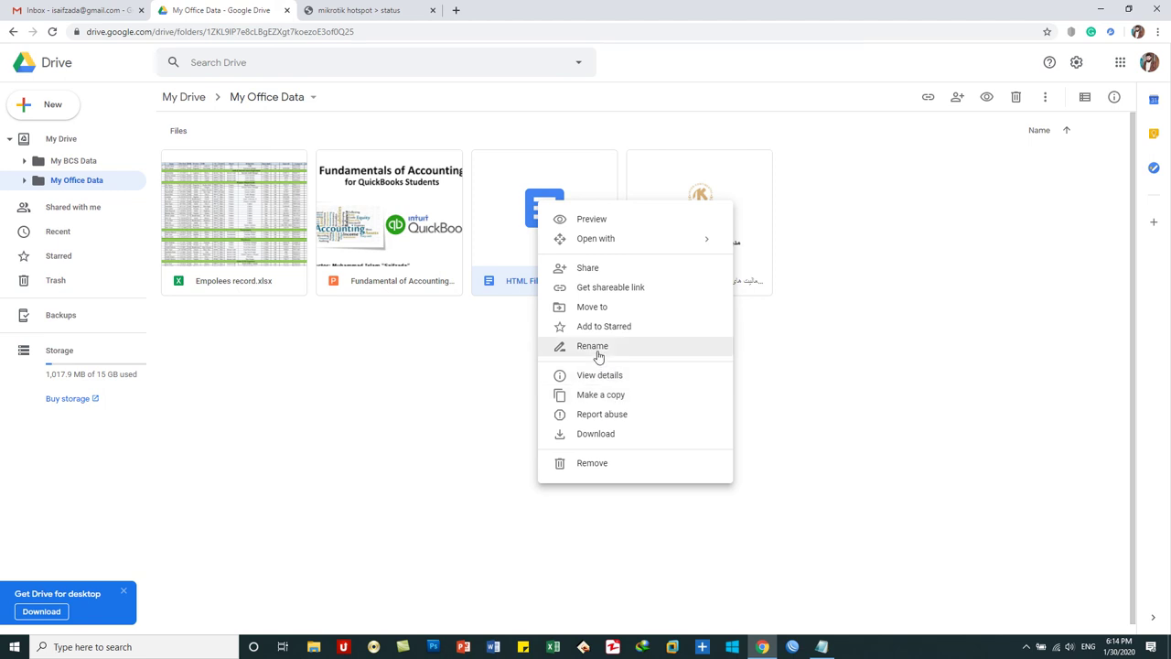
click(619, 469)
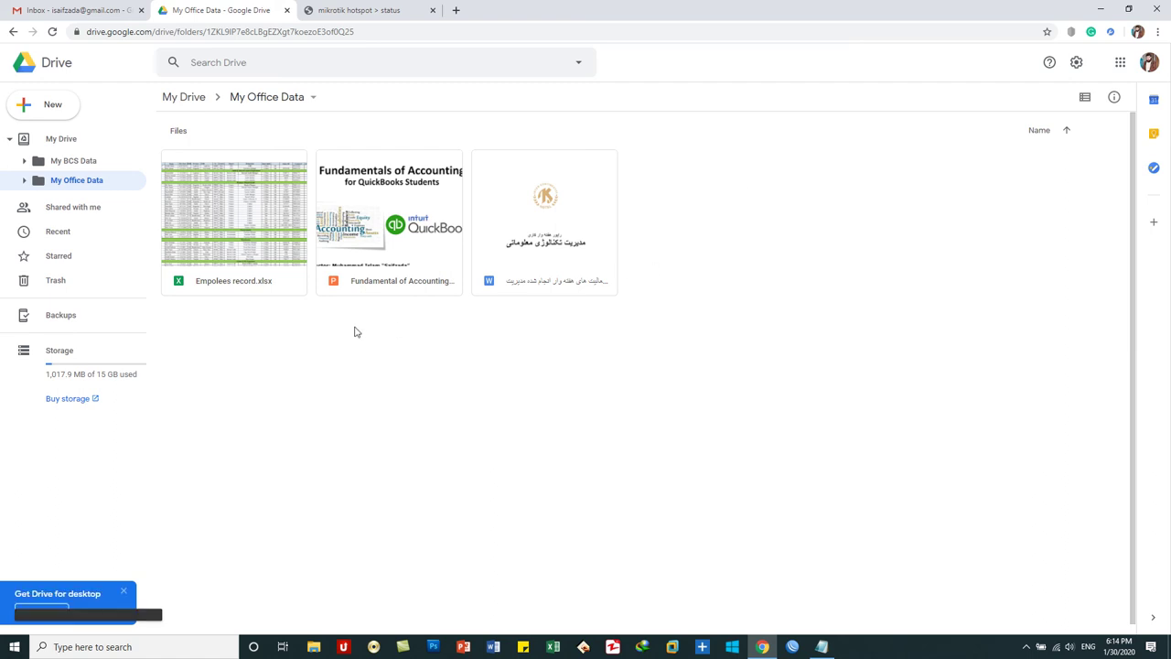
- Create a blank Google Sheets spreadsheet from the New menu in My Office Data
click(60, 107)
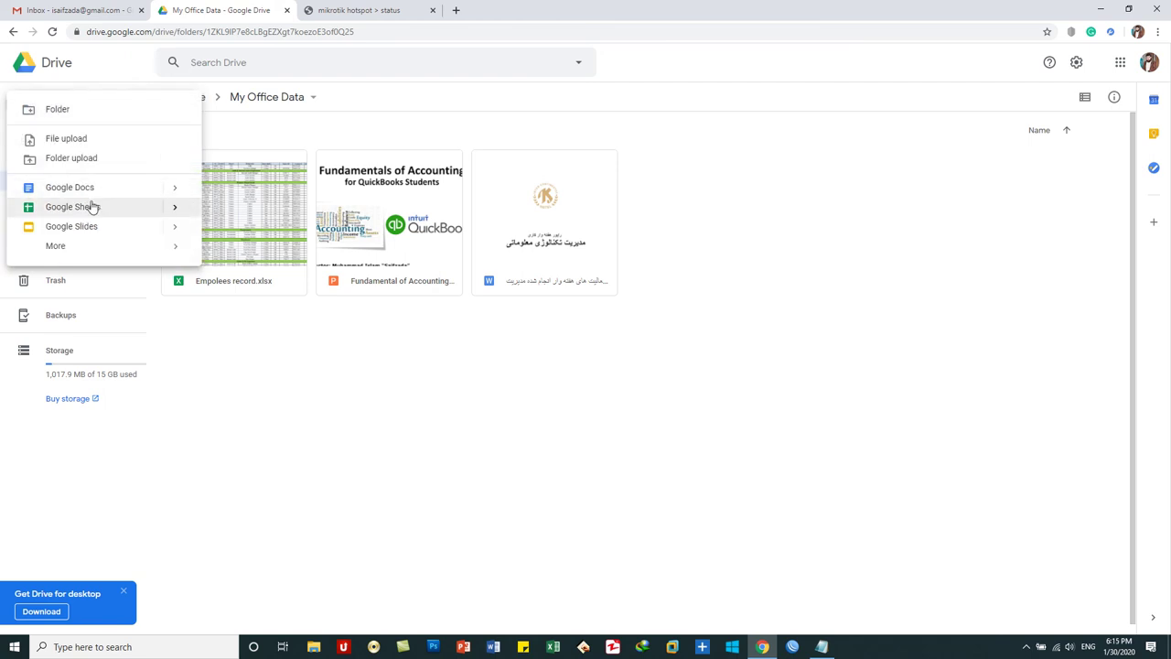
click(92, 206)
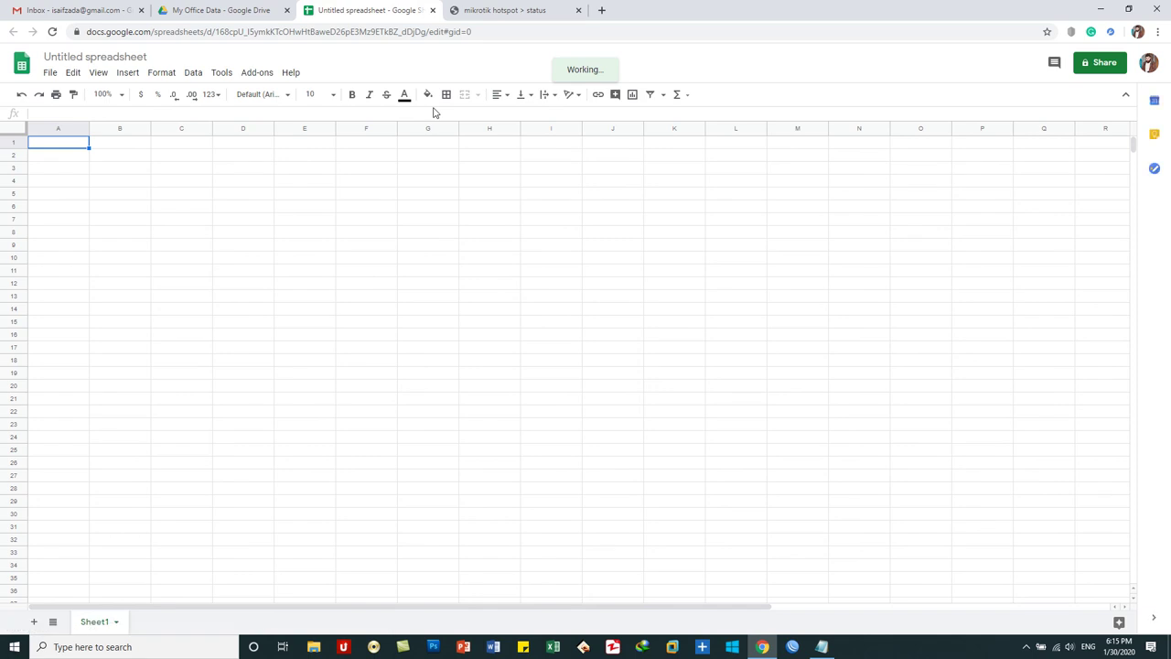
- Enter the headers SName, Program, Fee, Paid, Balance across row 1
text(SName)
key(Tab)
text(Pro)
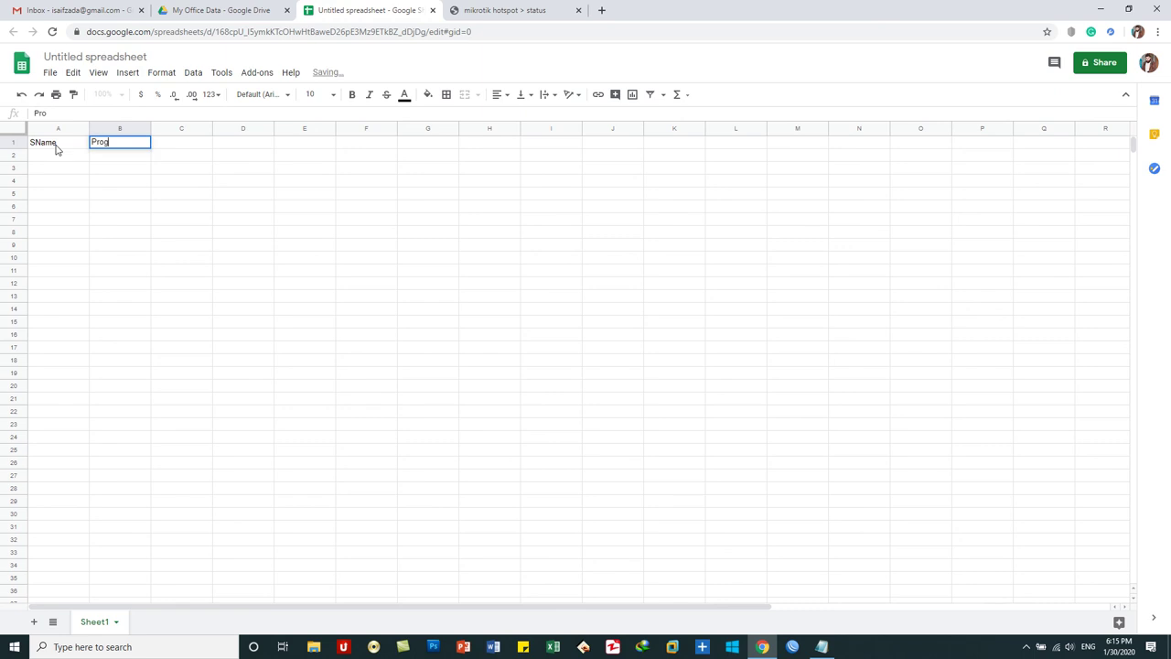
key(Tab)
text(Fee)
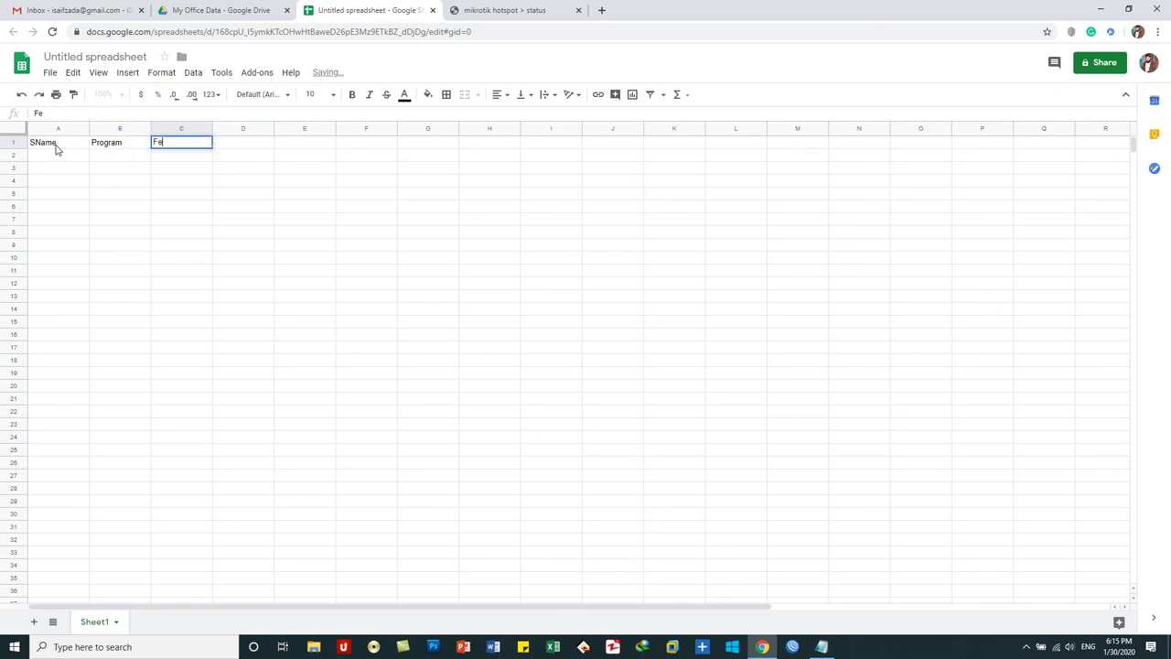
key(Tab)
text(Paid)
key(Tab)
text(Balance)
key(Return)
- Enter the three students' names in A2:A4
text(=ra)
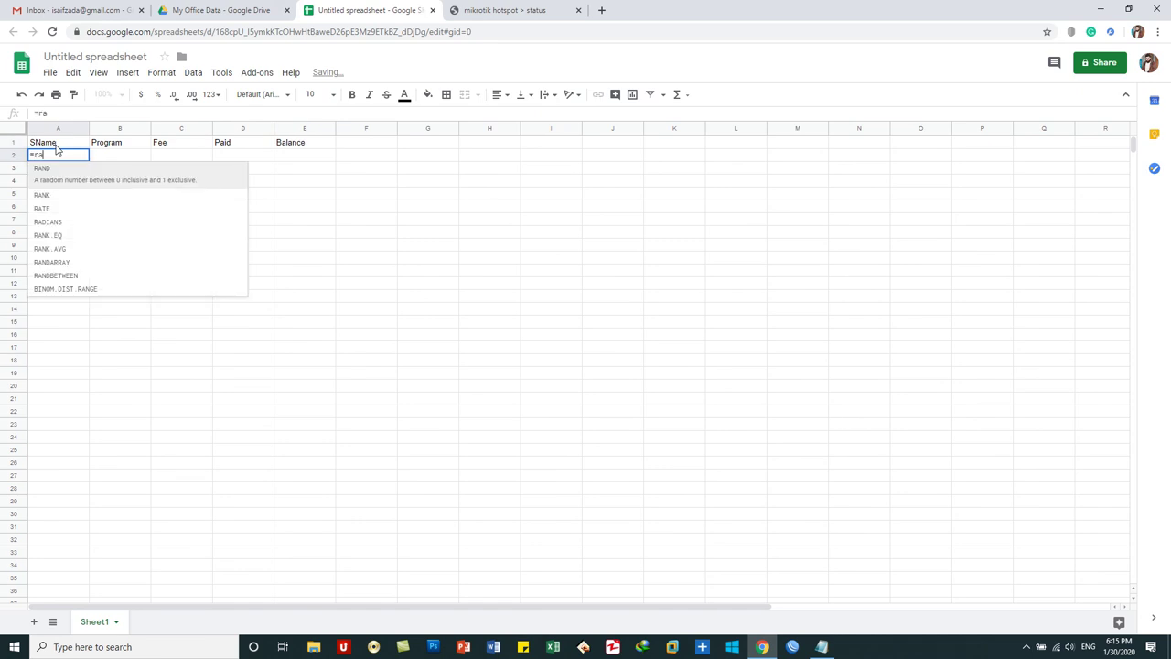
key(BackSpace)
key(BackSpace)
key(BackSpace)
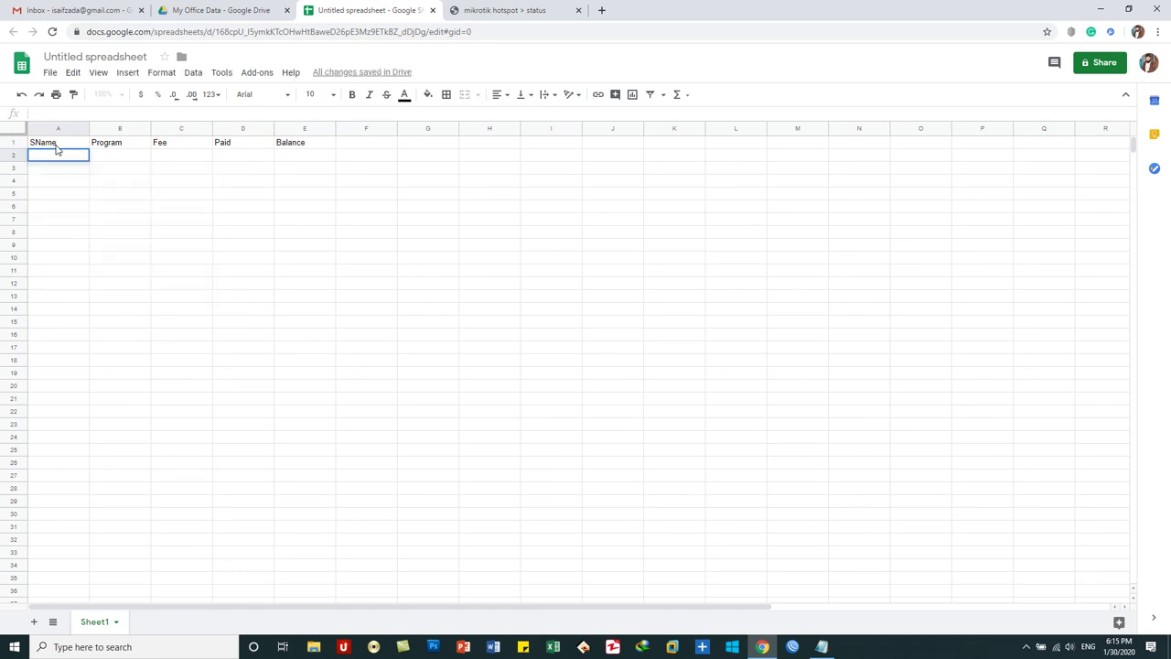
click(145, 158)
click(72, 161)
text(Islam)
key(Return)
text(Kkhan)
key(Return)
text(Jan)
key(Return)
- Fill the Program column B2:B4 with DIT
key(Up)
key(Right)
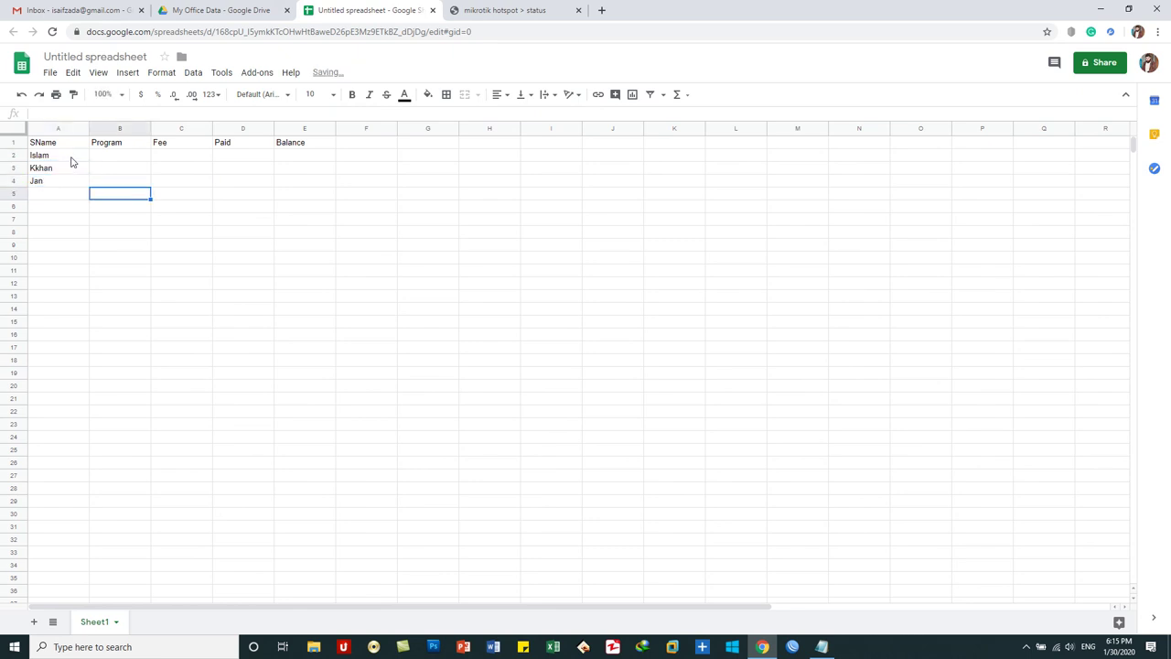
key(shift+Up)
key(shift+Up)
text(DIT)
key(alt+Return)
key(Escape)
key(Up)
key(Up)
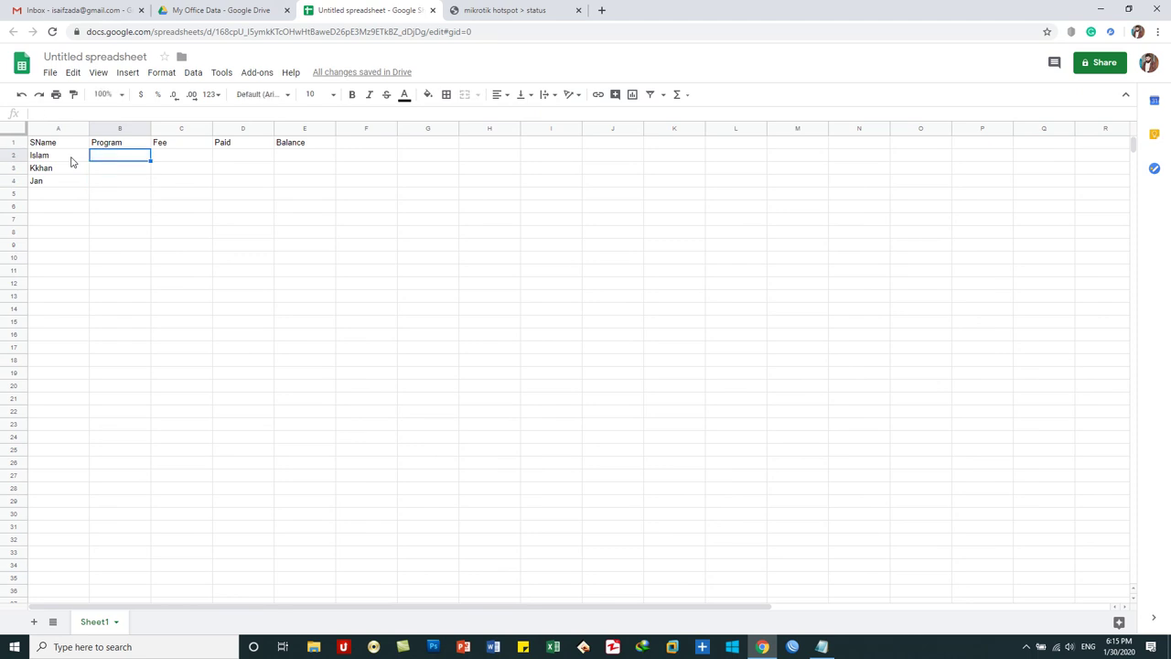
text(DIT)
key(Return)
text(DIT)
key(Return)
text(D)
key(Tab)
- Enter Fee values 1000, 2000 and 3000 in C2:C4
key(Up)
key(Up)
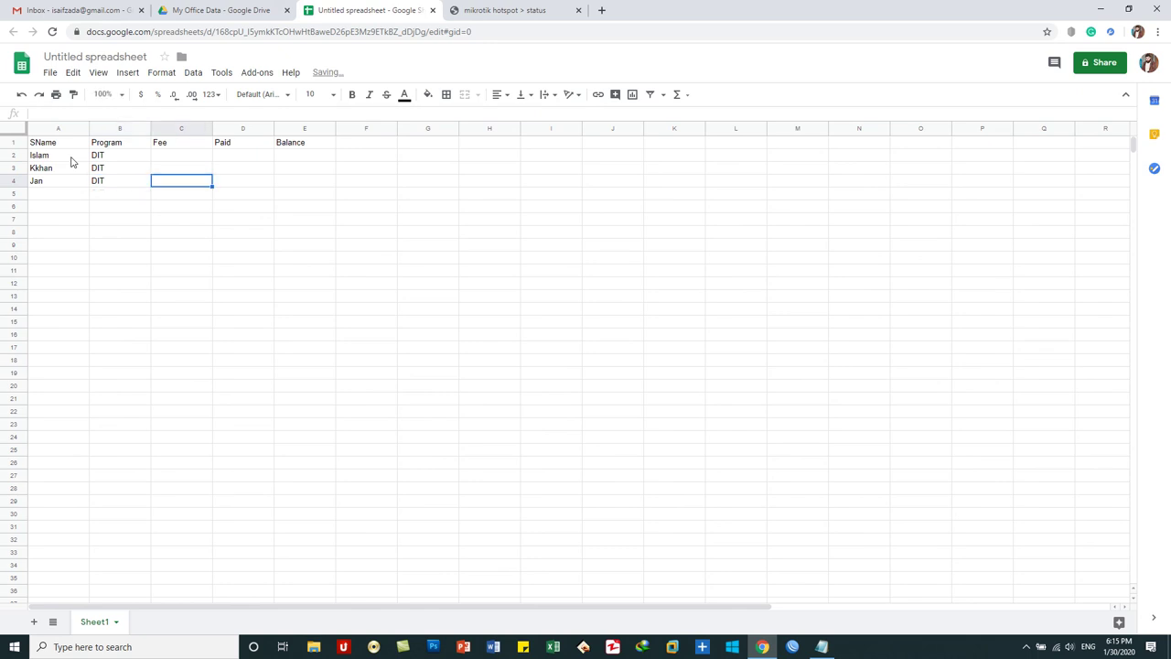
text(1000)
key(Return)
text(2000)
key(Return)
text(3000)
key(Return)
- Enter Paid values 100, 200 and 300 in D2:D4
key(Right)
key(Up)
key(Up)
key(Up)
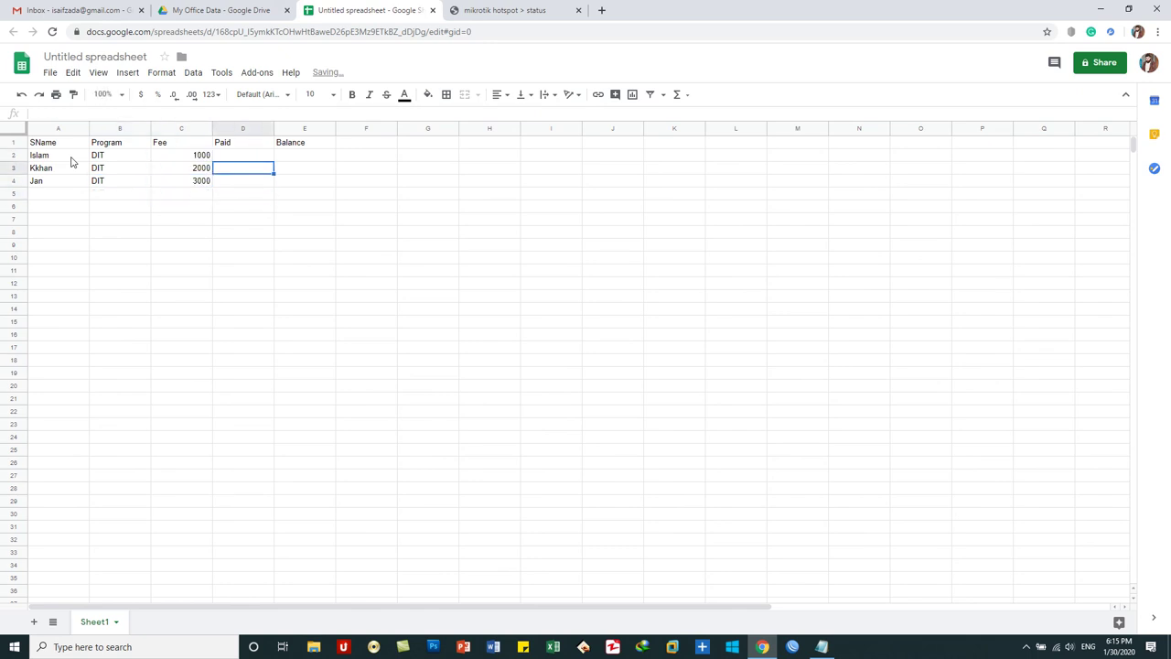
text(100)
key(Return)
text(200)
key(Return)
text(30)
key(Return)
- Compute Balance with =SUM(C2-D2) in E2 and fill it down to E4
key(Right)
key(Up)
key(Up)
key(Up)
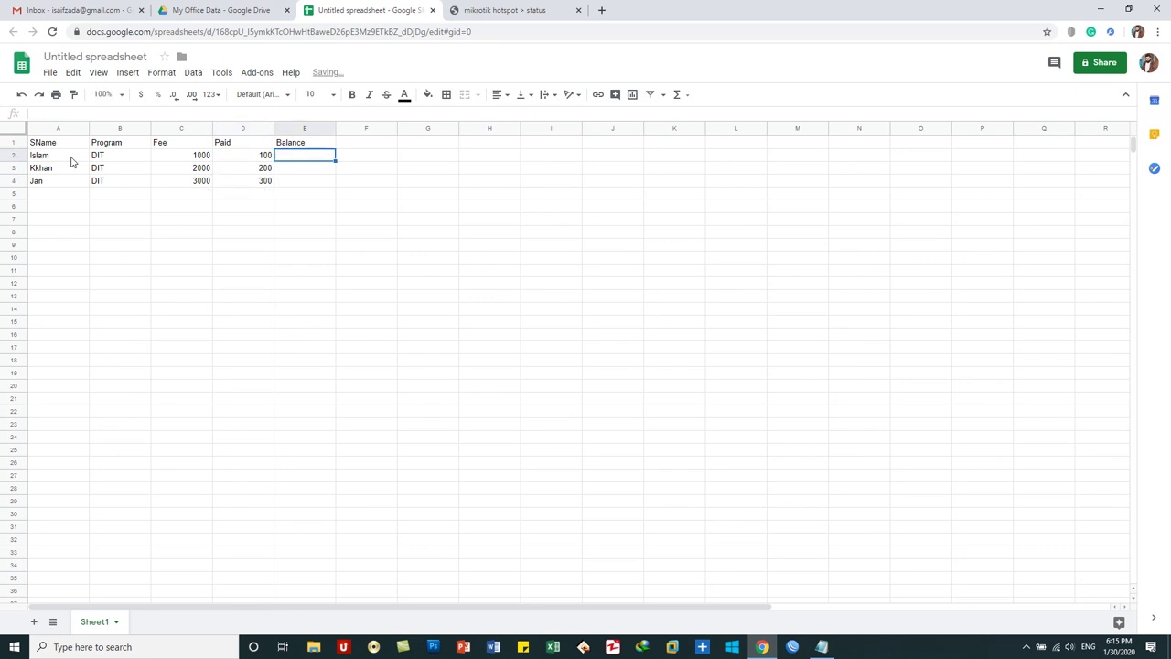
text(=sum()
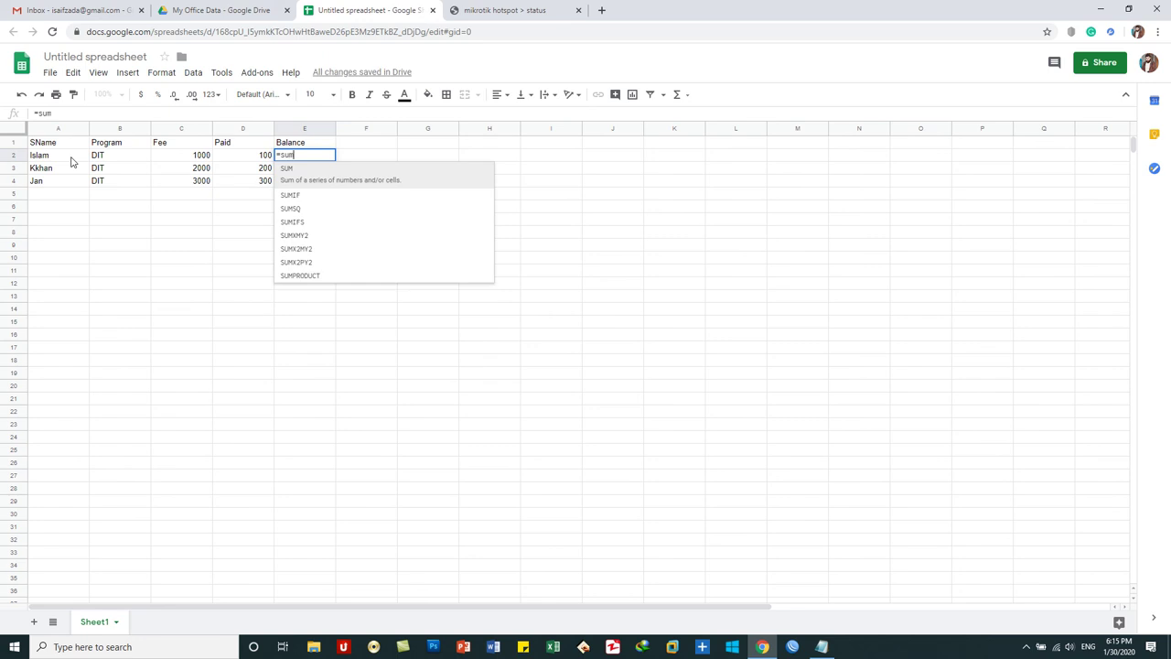
click(195, 157)
text(-)
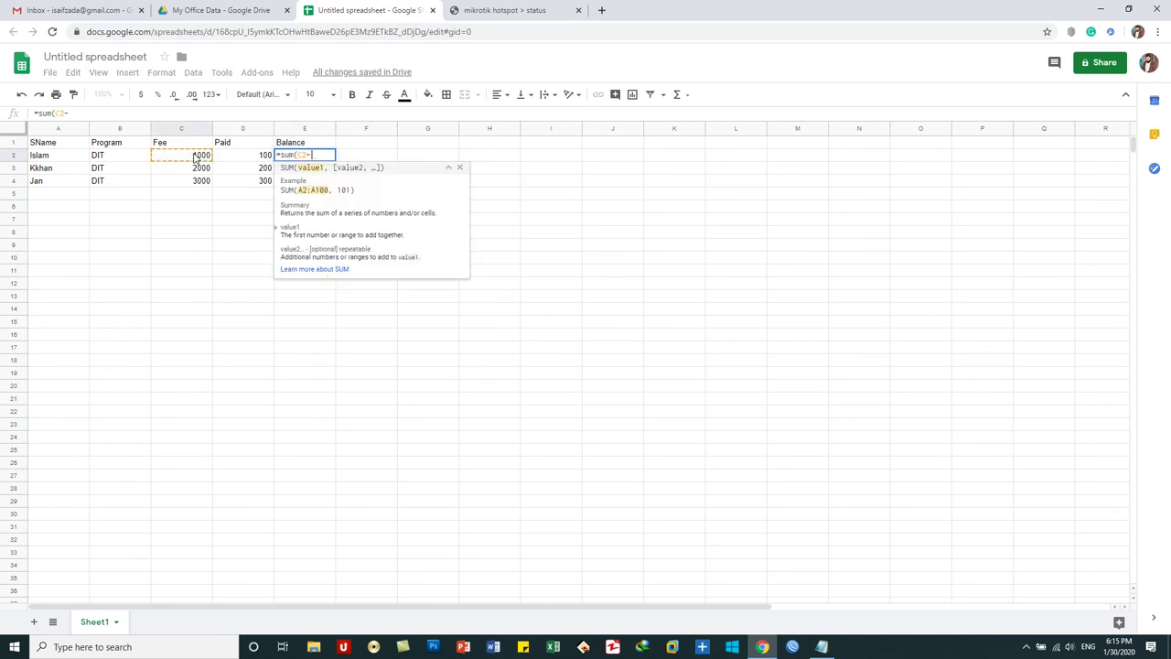
click(252, 159)
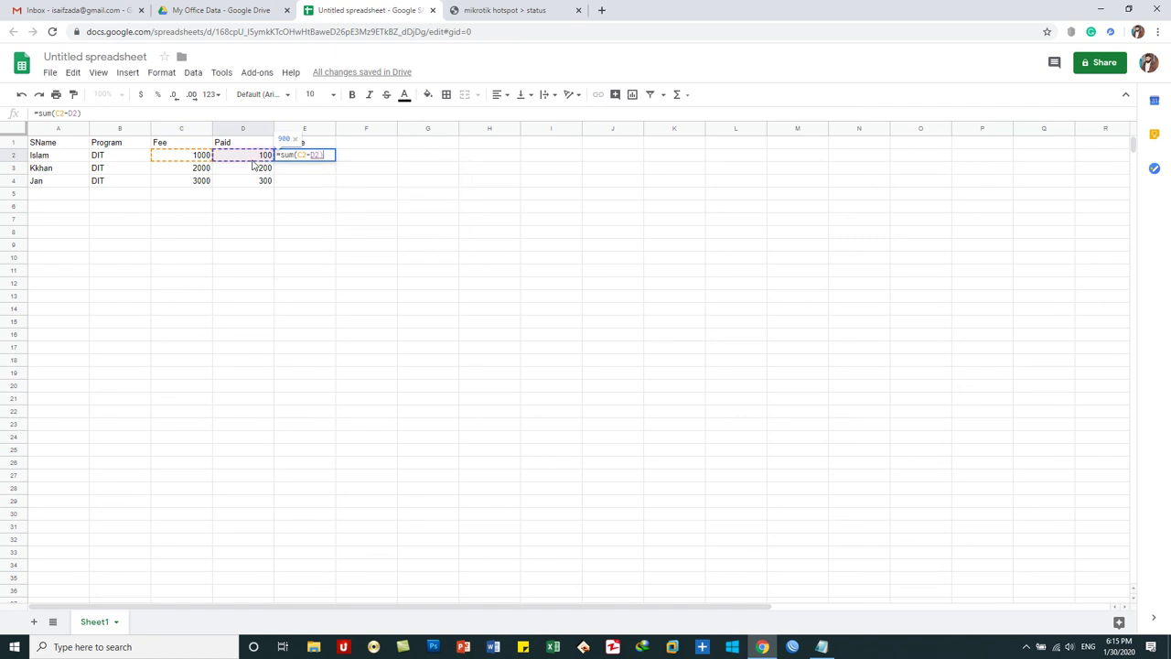
key(Return)
click(314, 158)
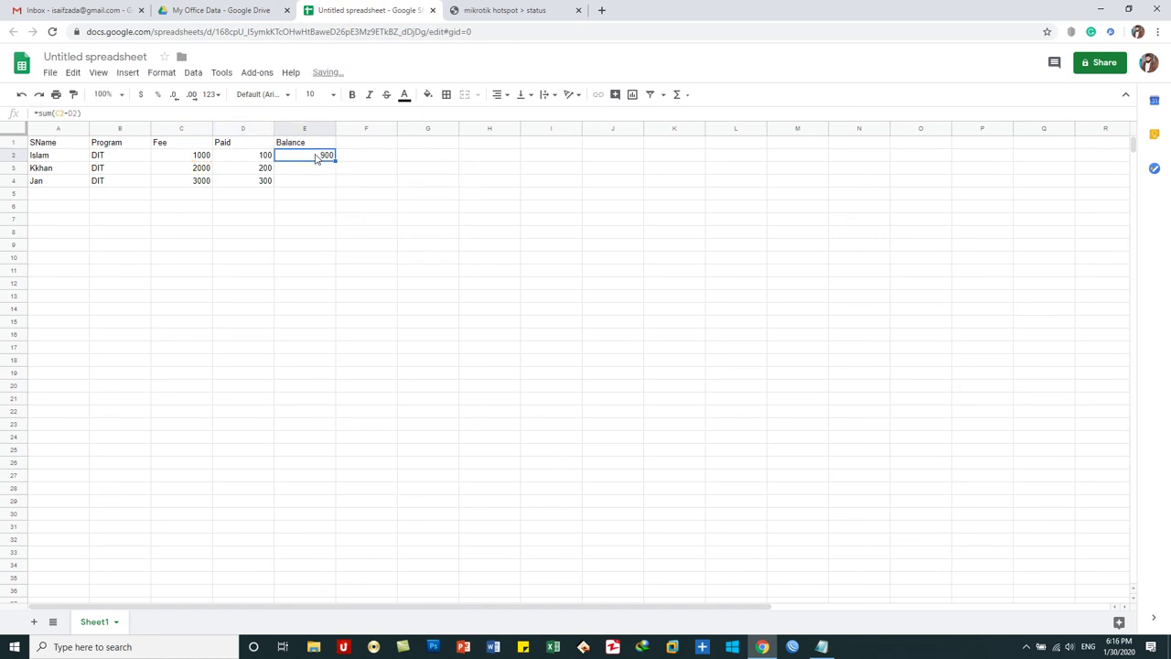
drag(335, 160, 336, 184)
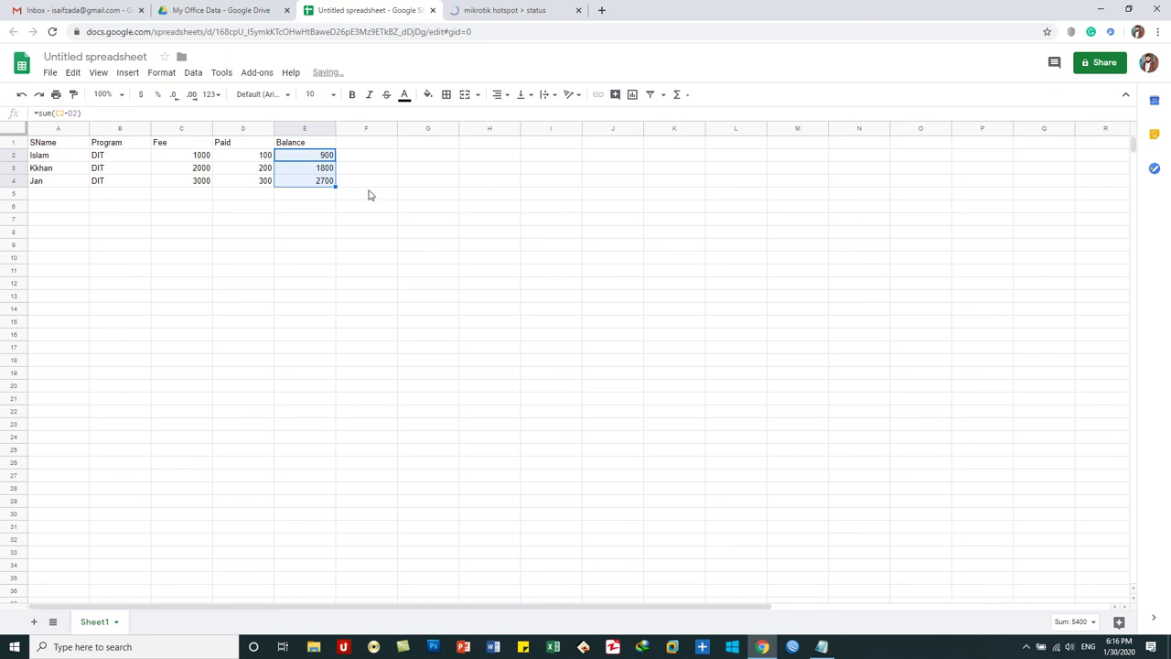
click(369, 195)
- Make the header row A1:E1 bold
drag(308, 146, 52, 147)
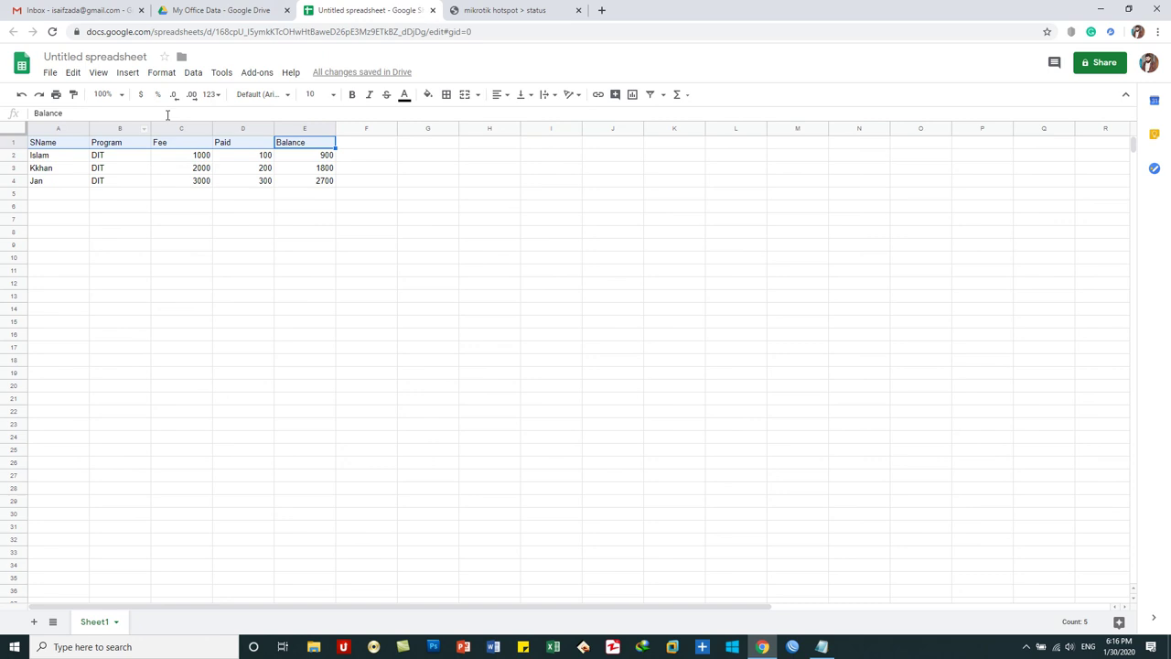
click(353, 96)
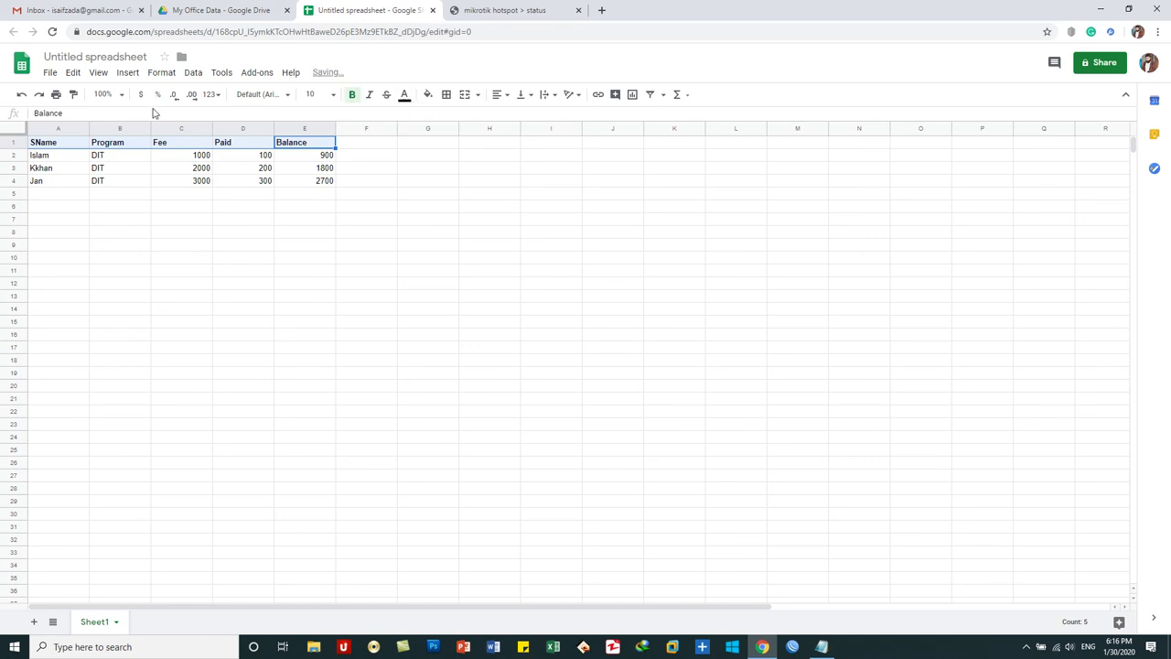
click(272, 248)
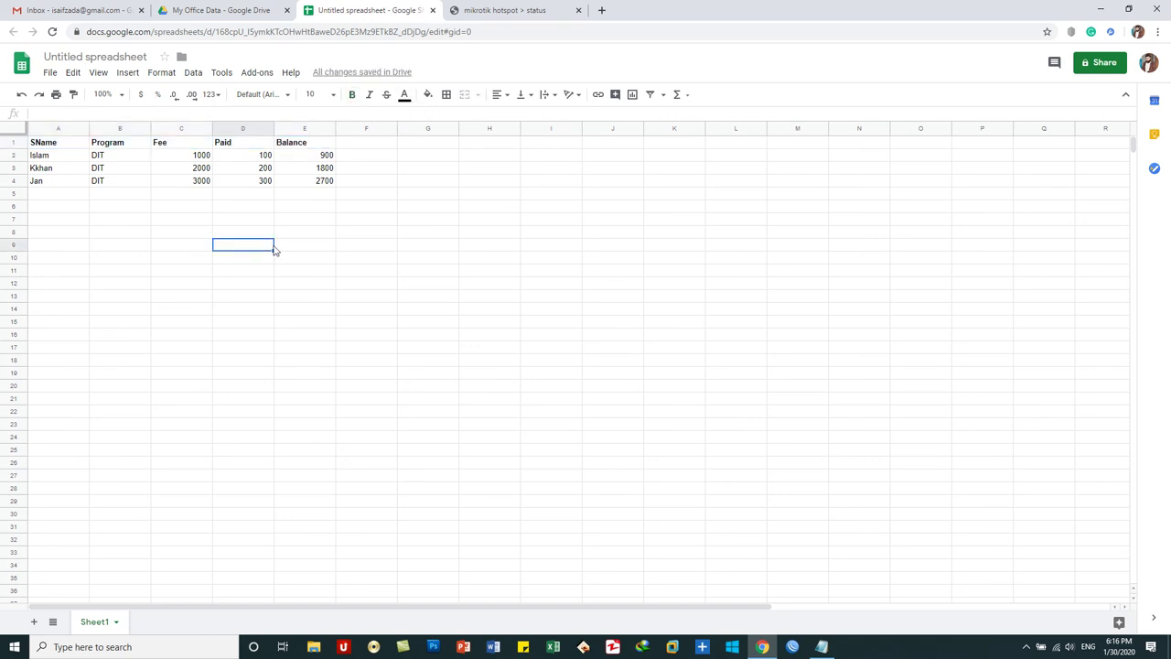
- Name the spreadsheet 'DIT Student Record' and close its tab
click(101, 56)
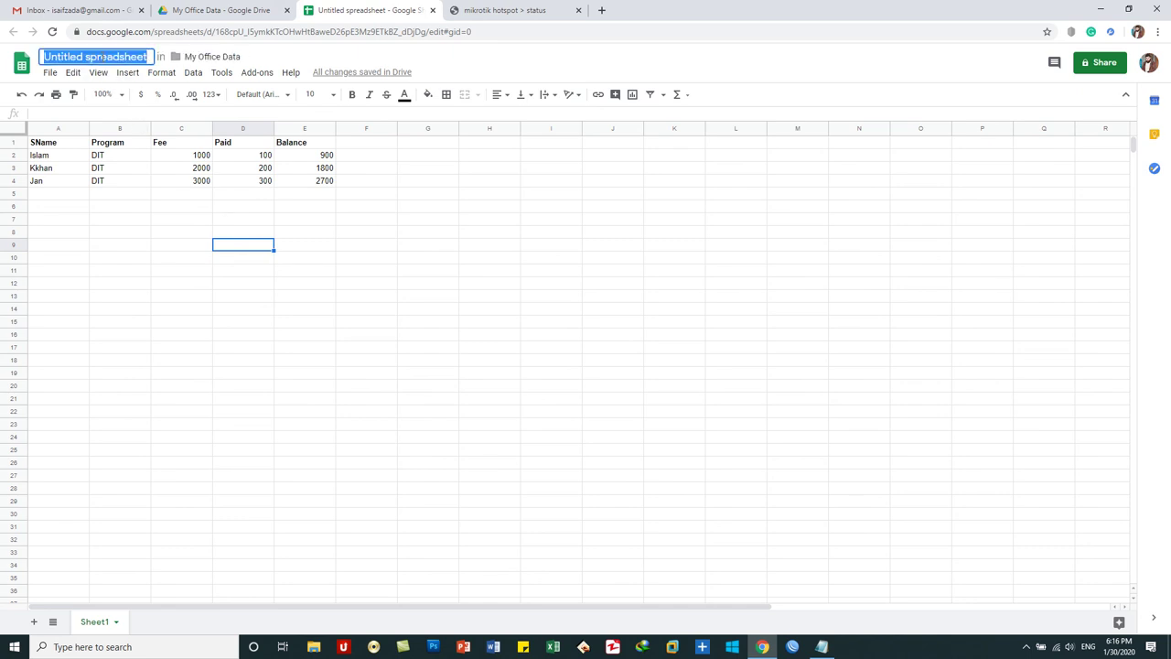
text(DIT Stude)
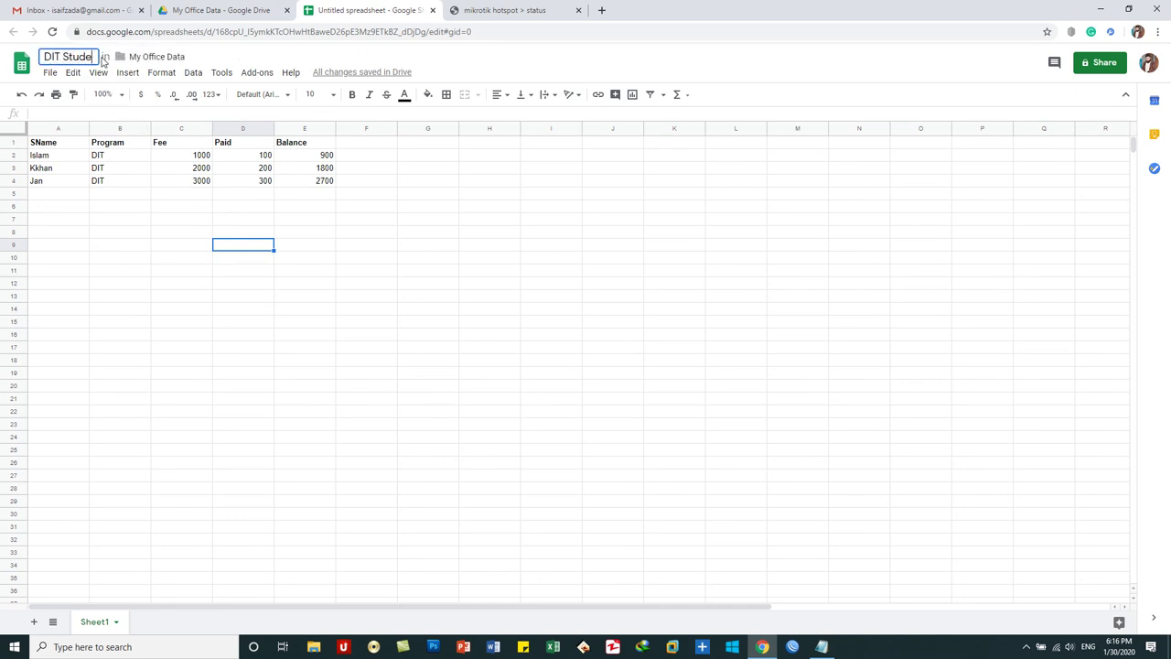
text(nt Record)
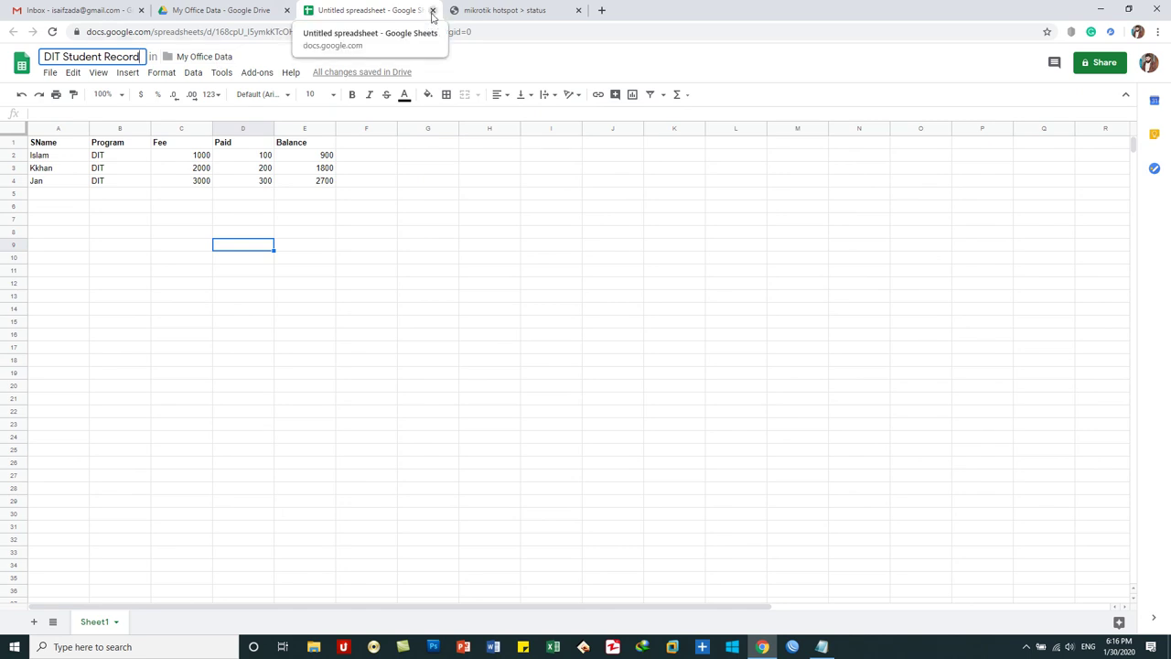
click(433, 10)
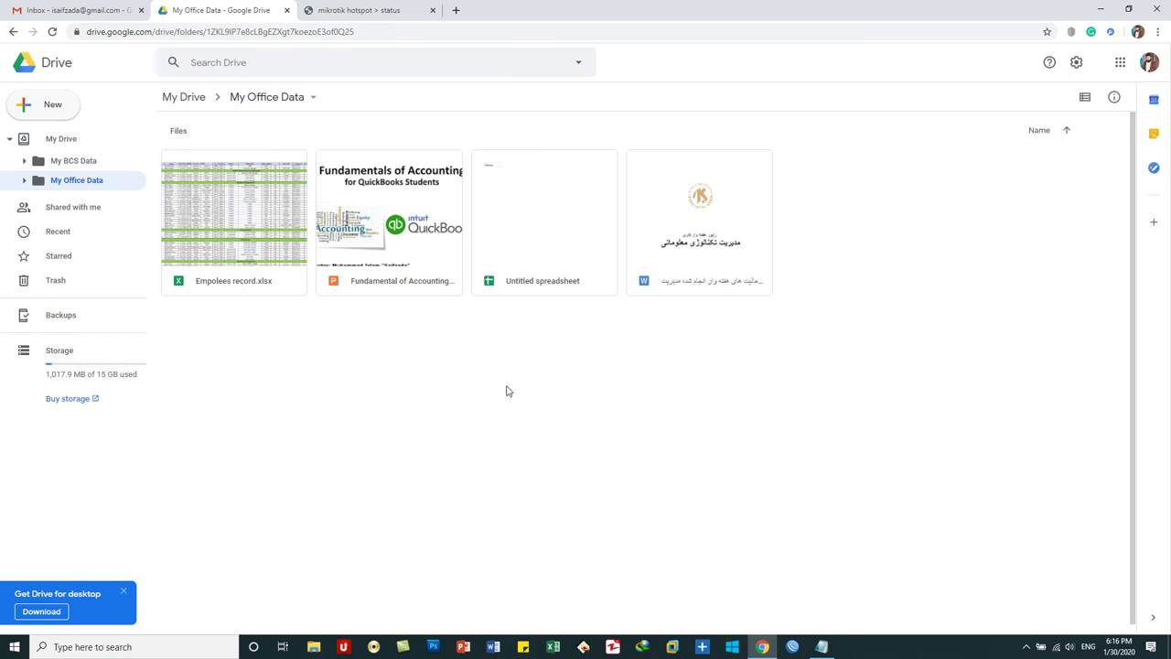
- Reopen the still-Untitled spreadsheet, rename it 'DIT Student Record', and close it
click(557, 262)
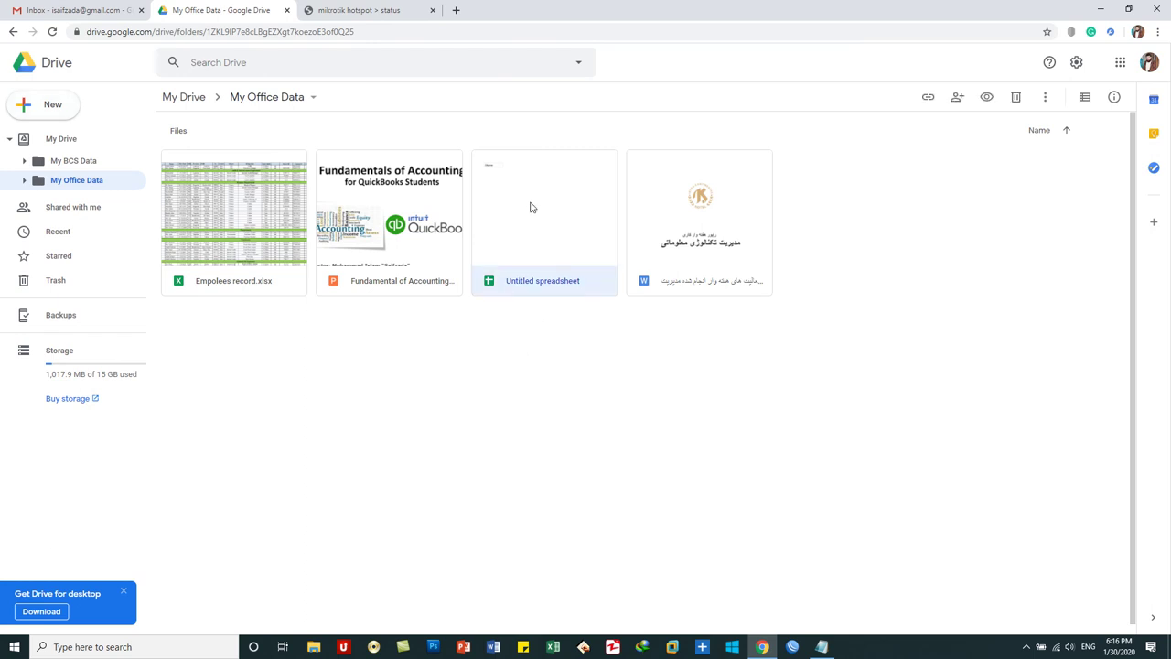
double_click(530, 207)
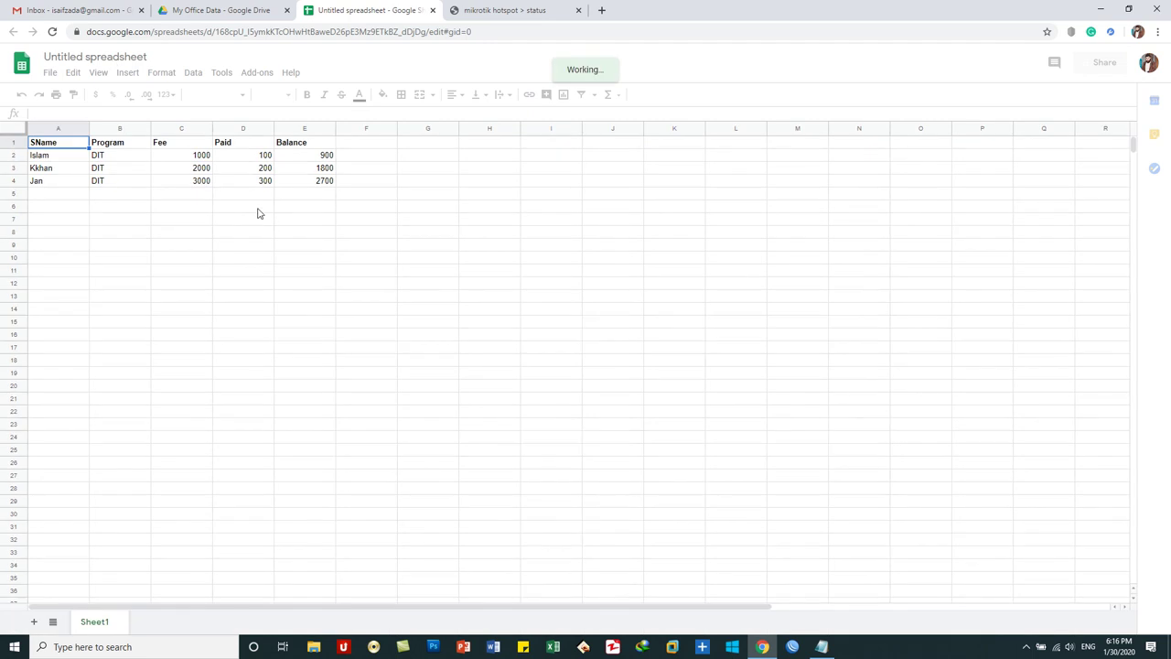
click(118, 56)
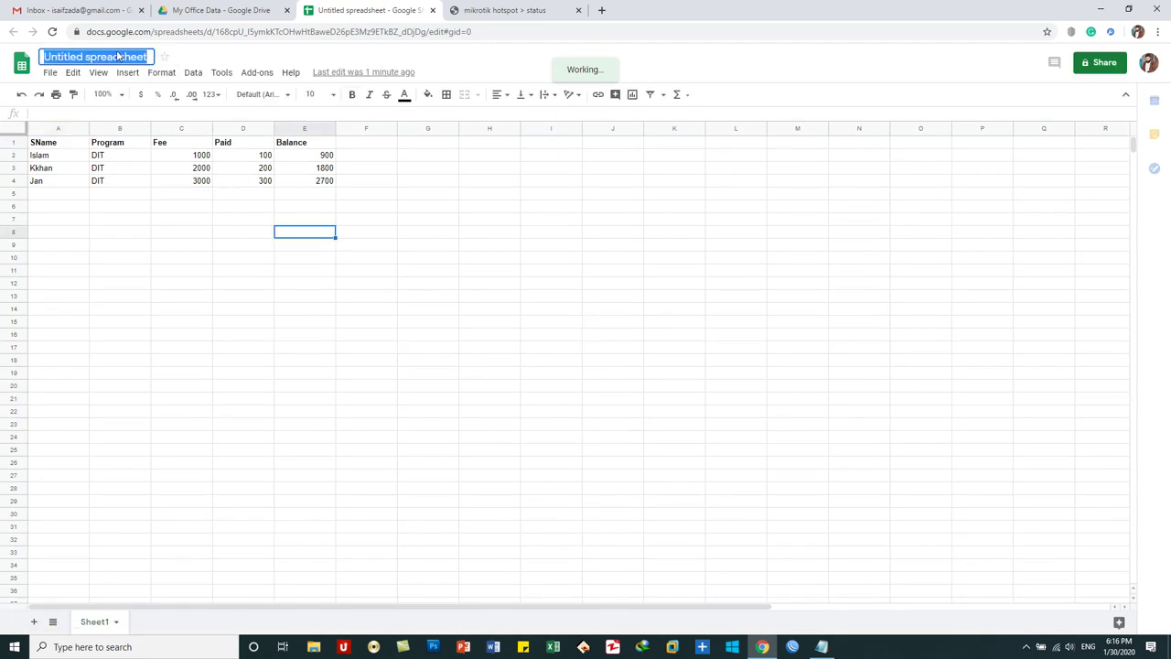
text(DIT)
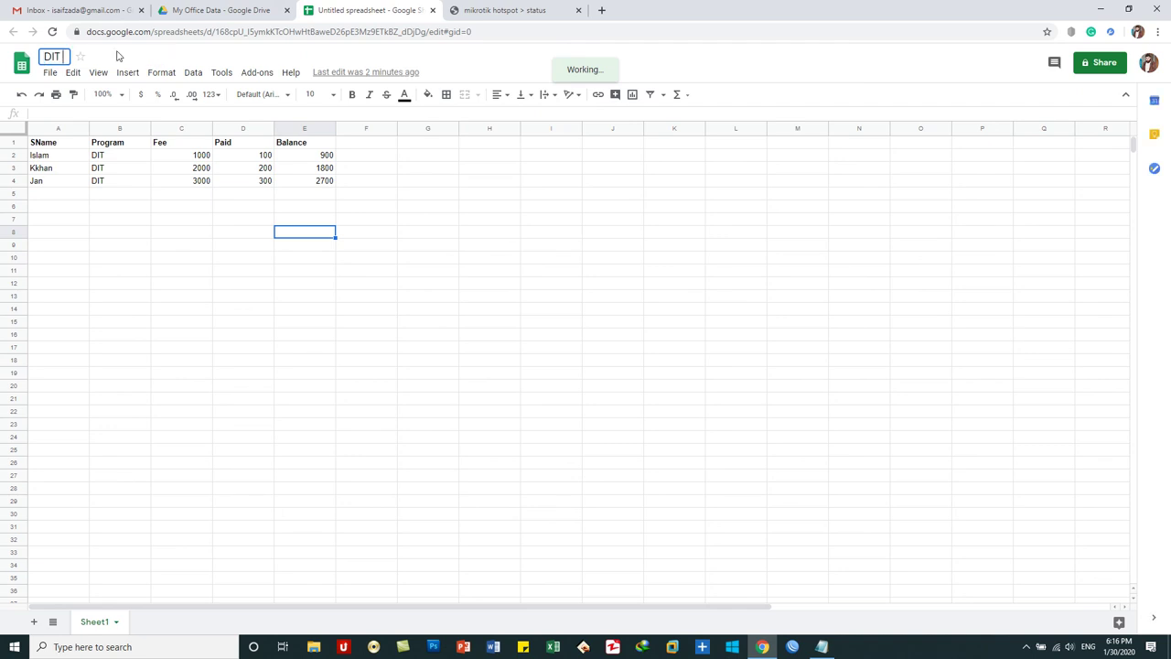
text( Student Record)
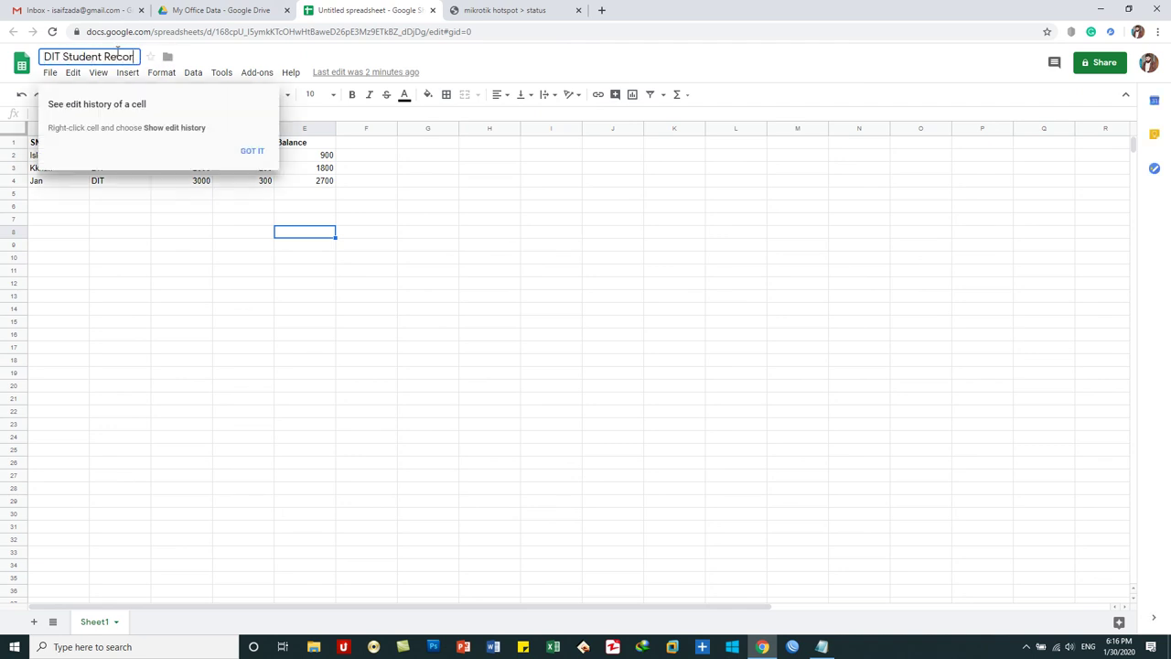
click(446, 260)
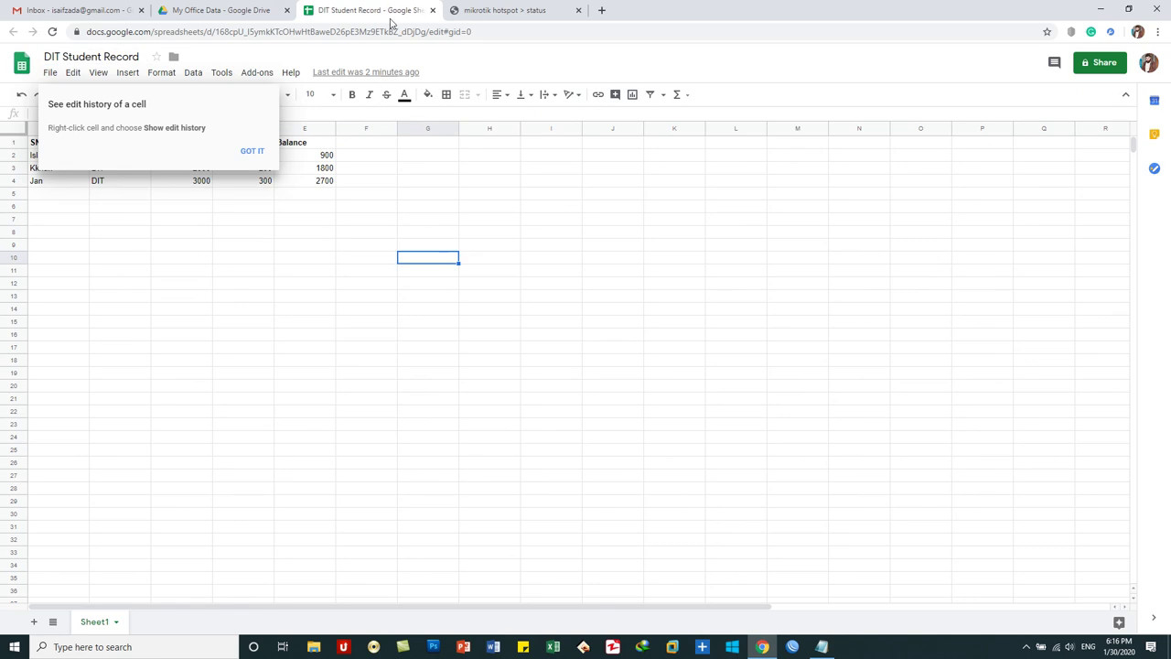
click(433, 10)
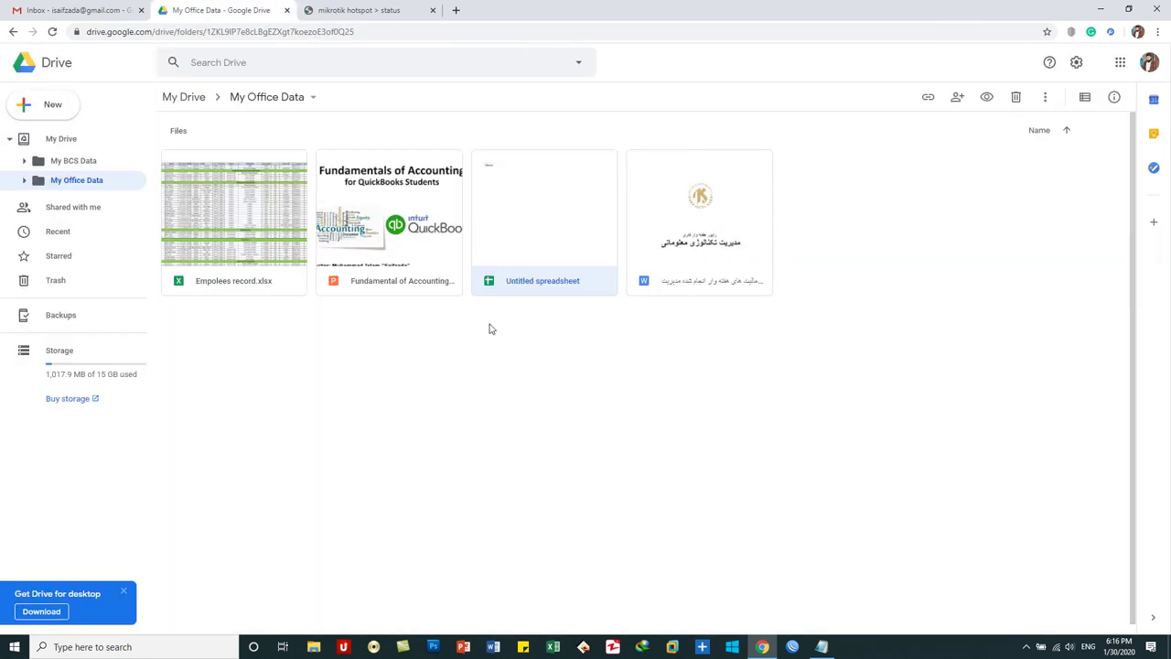
- Refresh the folder listing and create a new blank Google Slides presentation
right_click(541, 332)
click(491, 377)
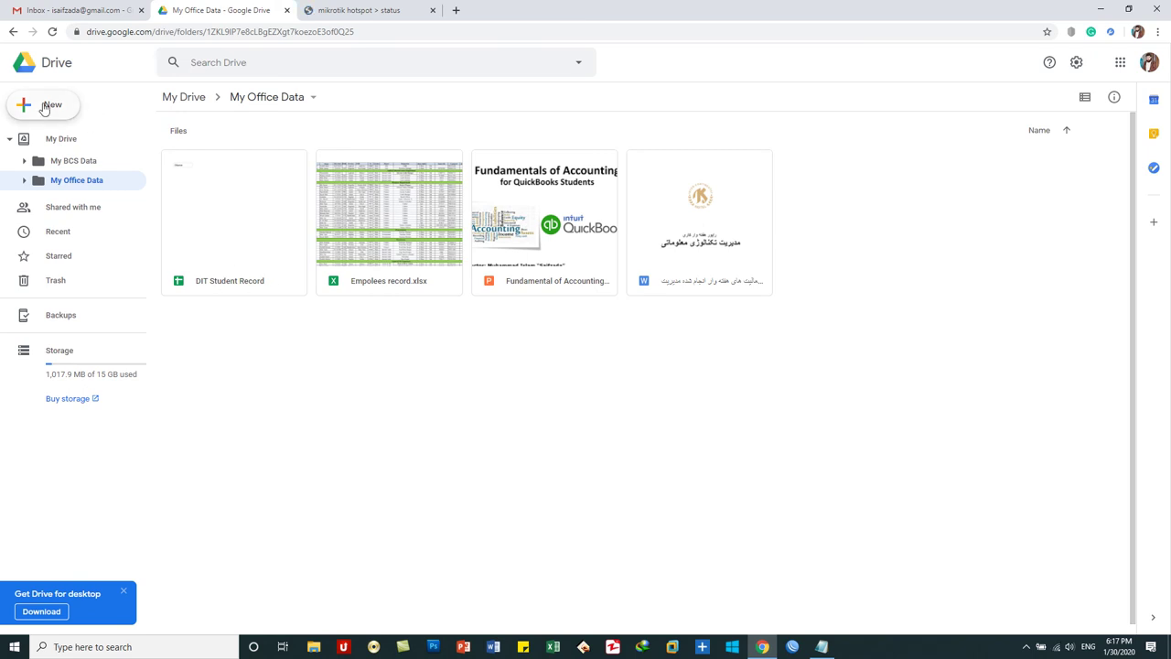
click(44, 108)
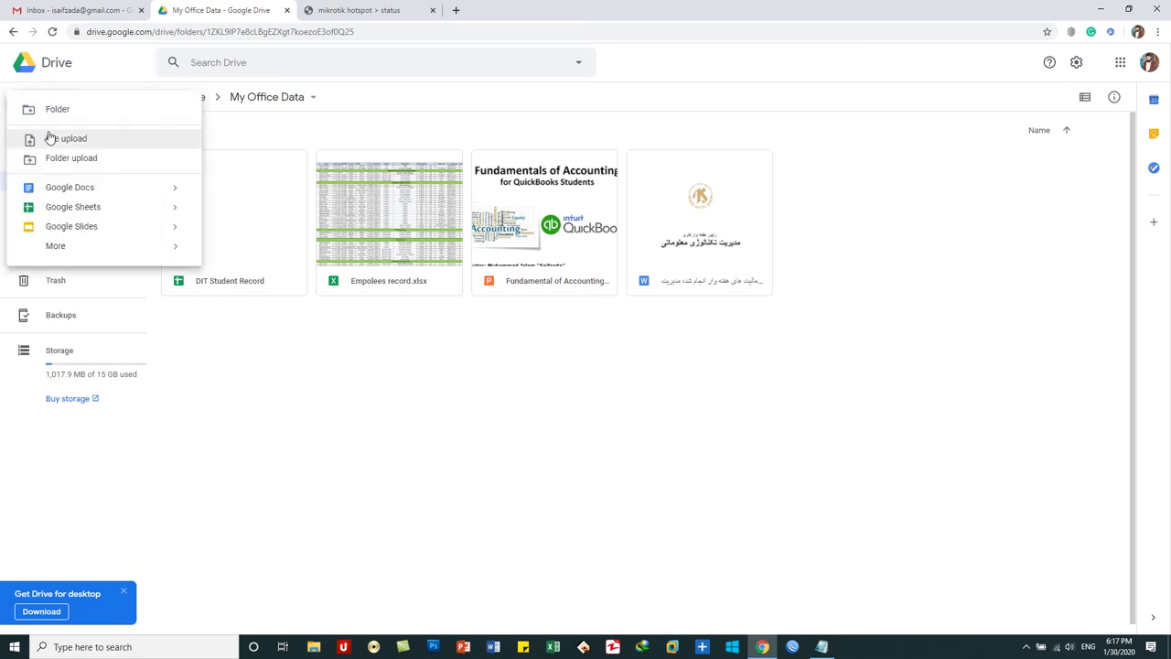
click(77, 235)
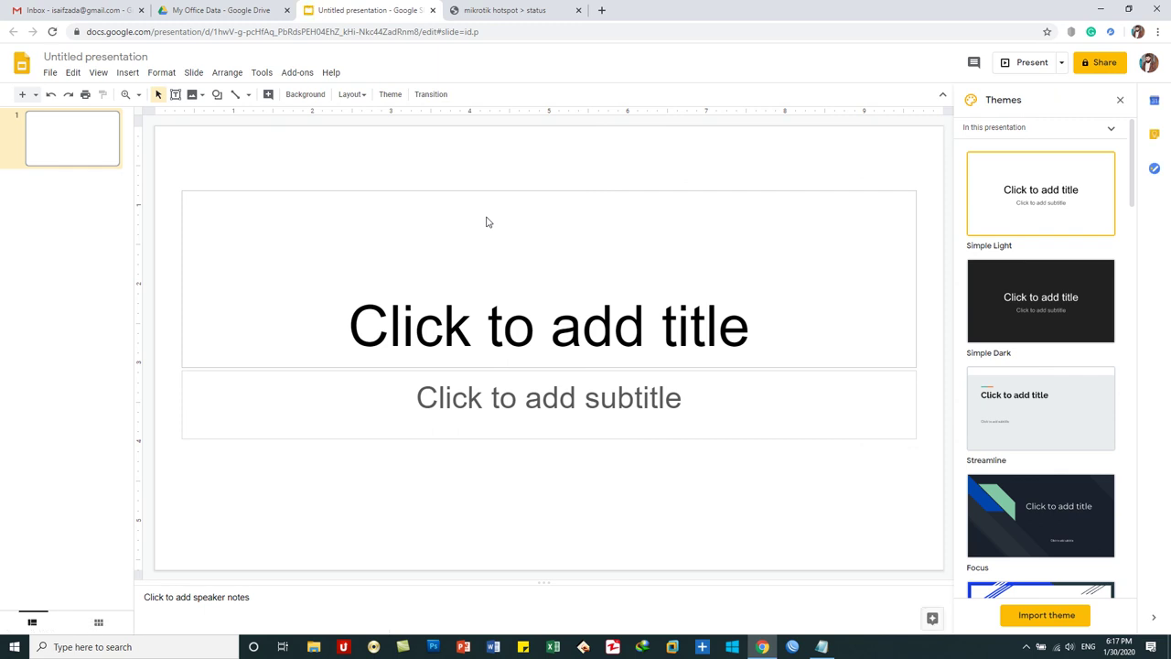
- Check the File > Download options, then close the untitled presentation
click(52, 74)
mouse_move(82, 214)
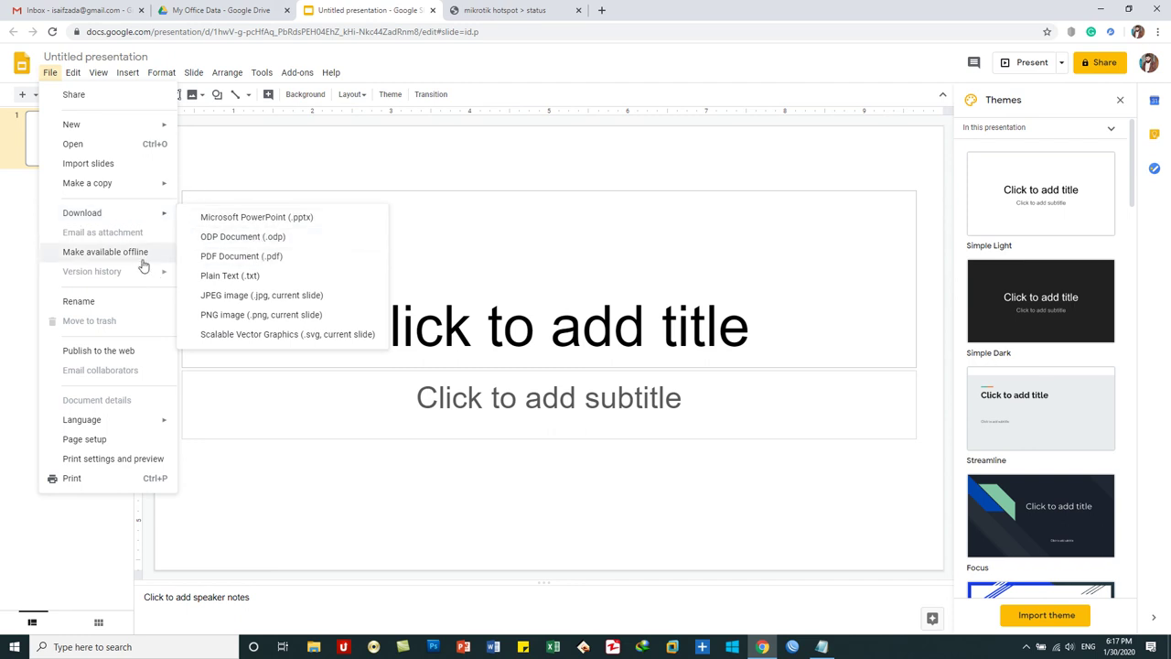
click(433, 10)
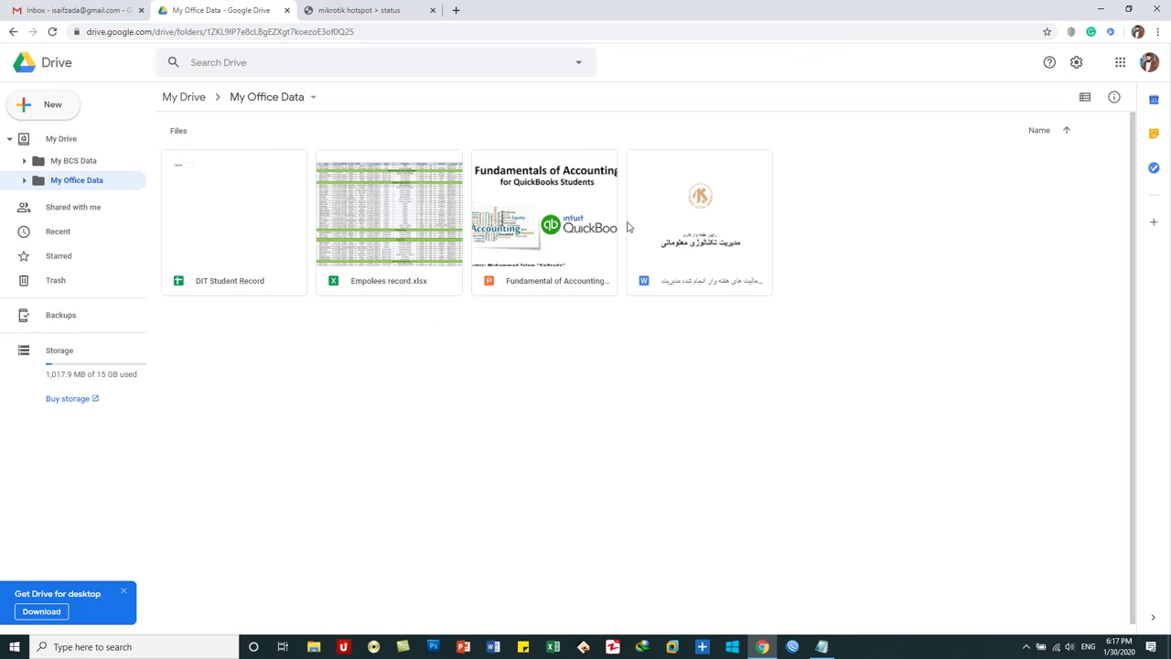
- Remove DIT Student Record from the folder and open the Trash
click(231, 213)
right_click(228, 209)
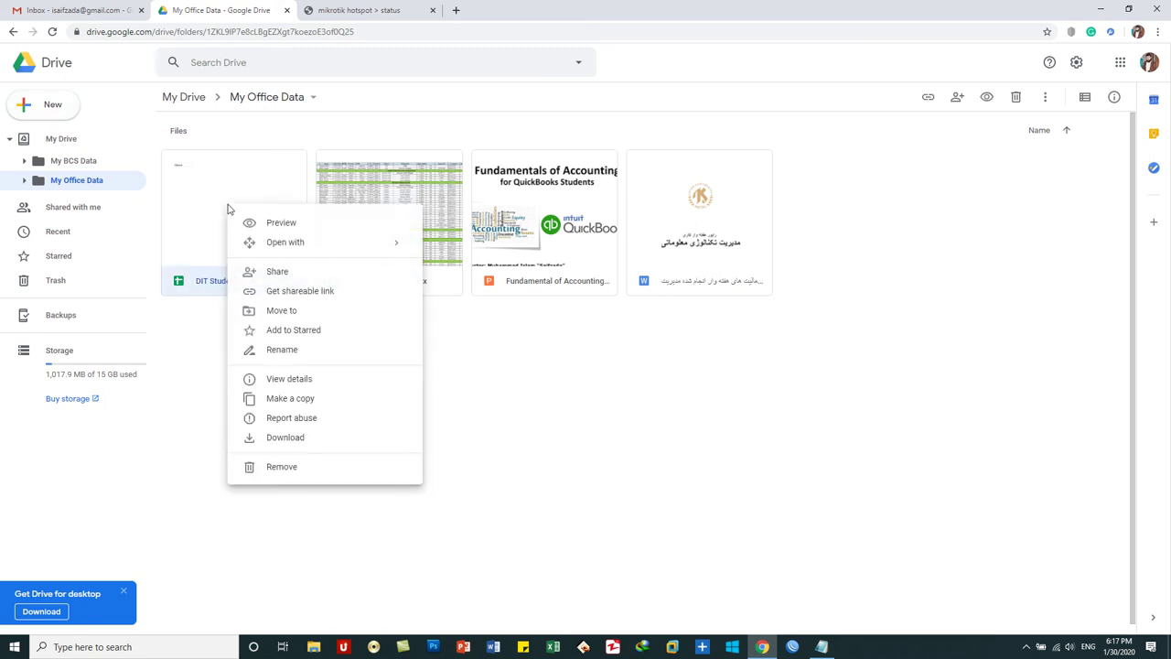
click(288, 467)
click(85, 285)
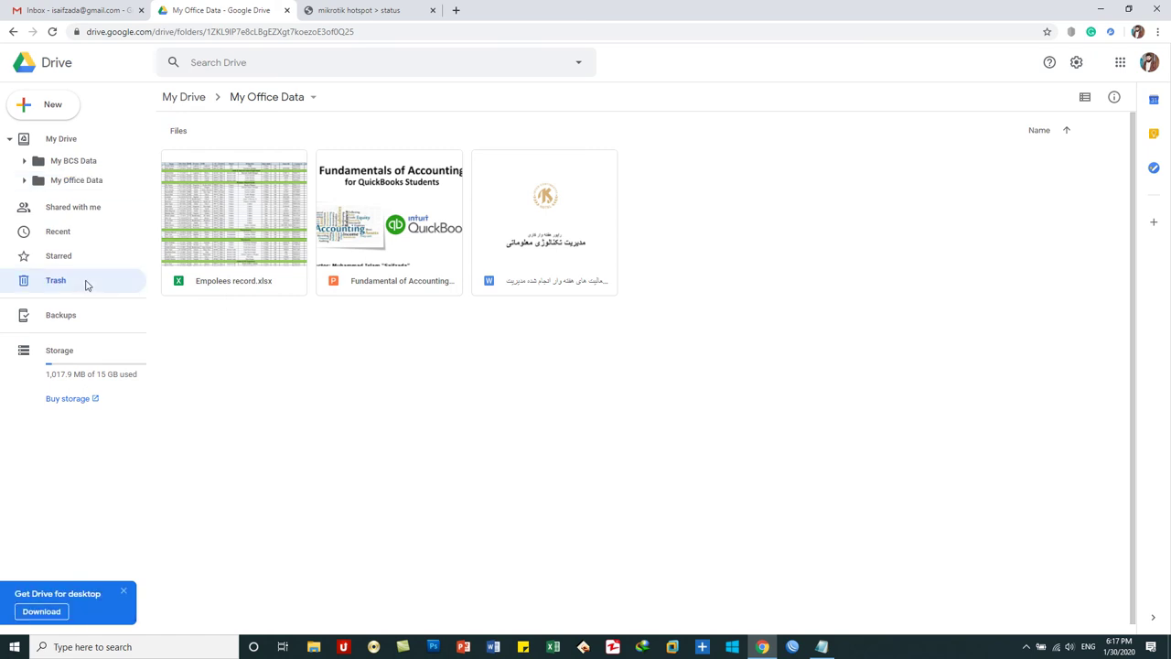
- Restore DIT Student Record and HTML File from the Trash
right_click(222, 224)
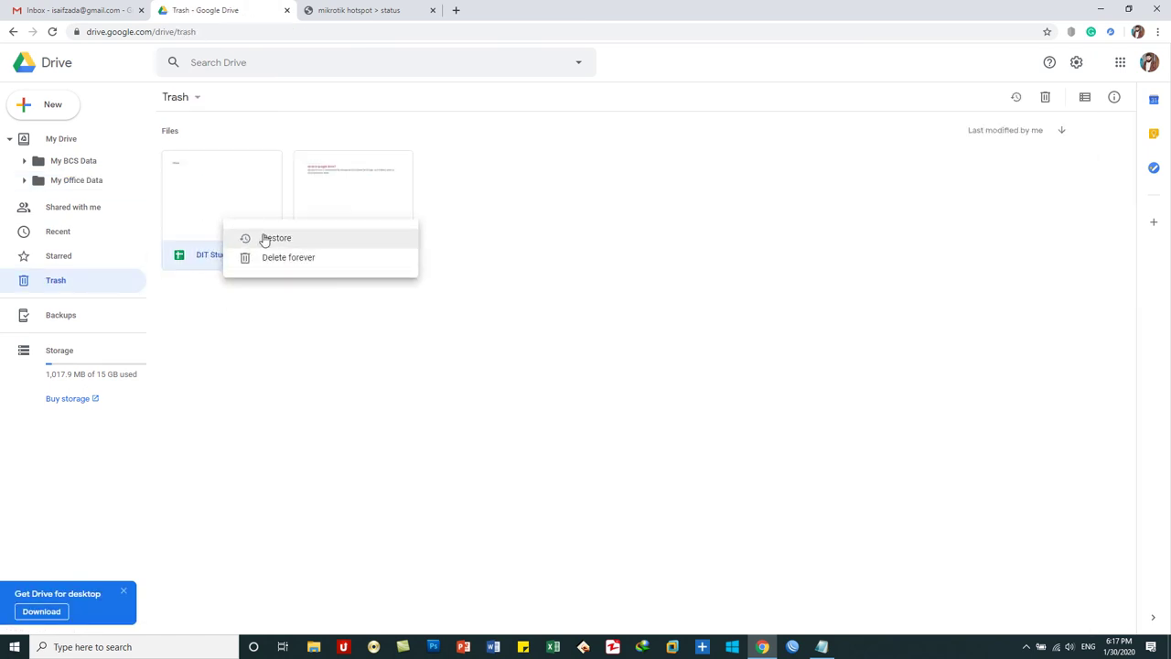
click(264, 239)
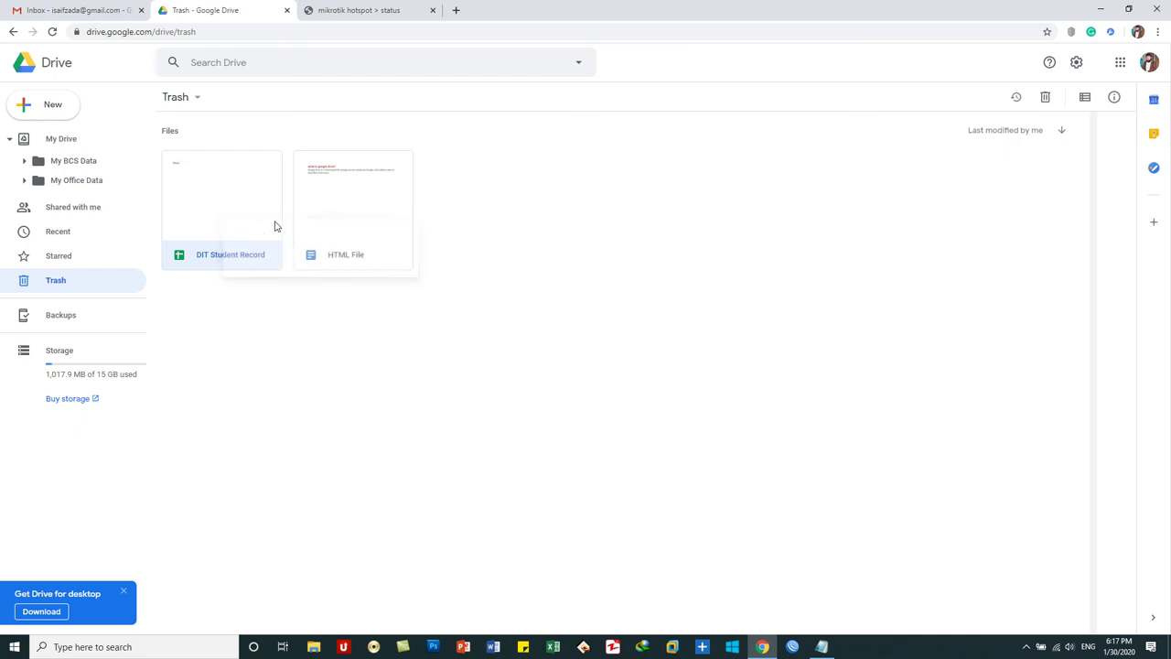
right_click(222, 211)
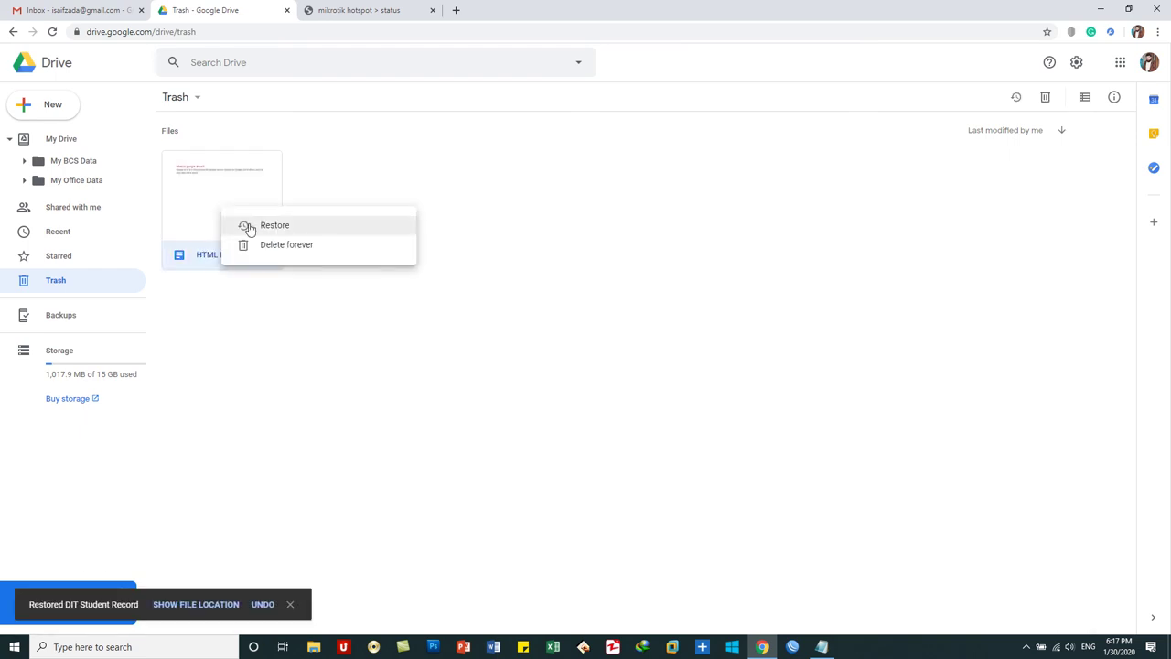
click(243, 227)
- In My Office Data, move DIT Student Record and HTML File to the Trash
click(71, 142)
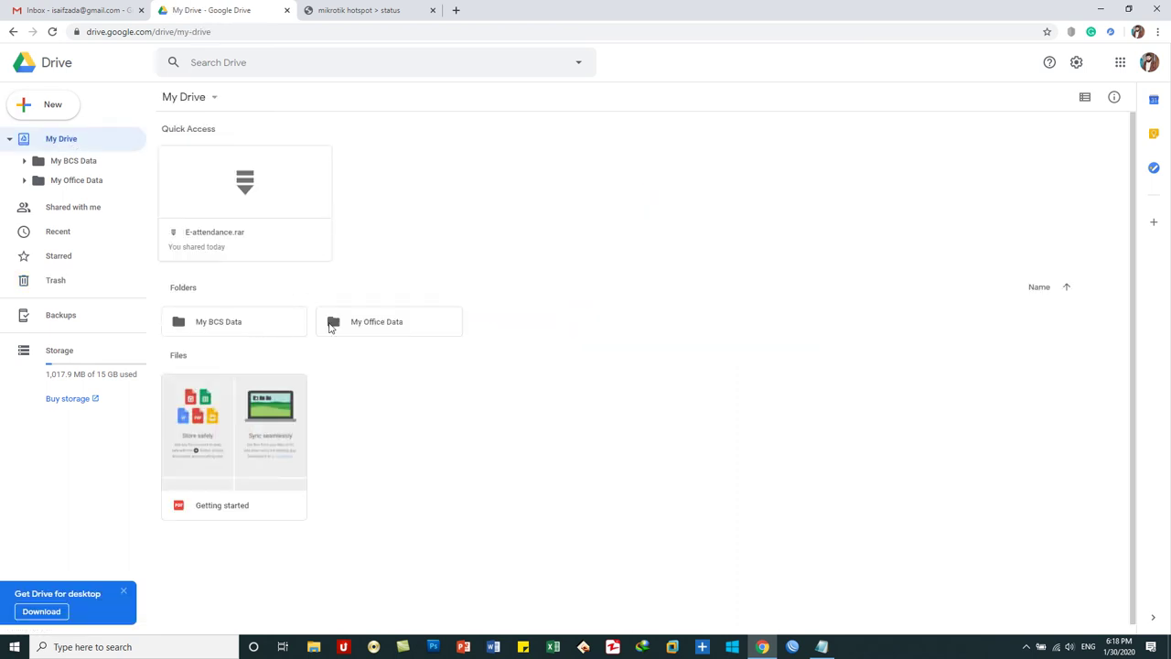
double_click(375, 324)
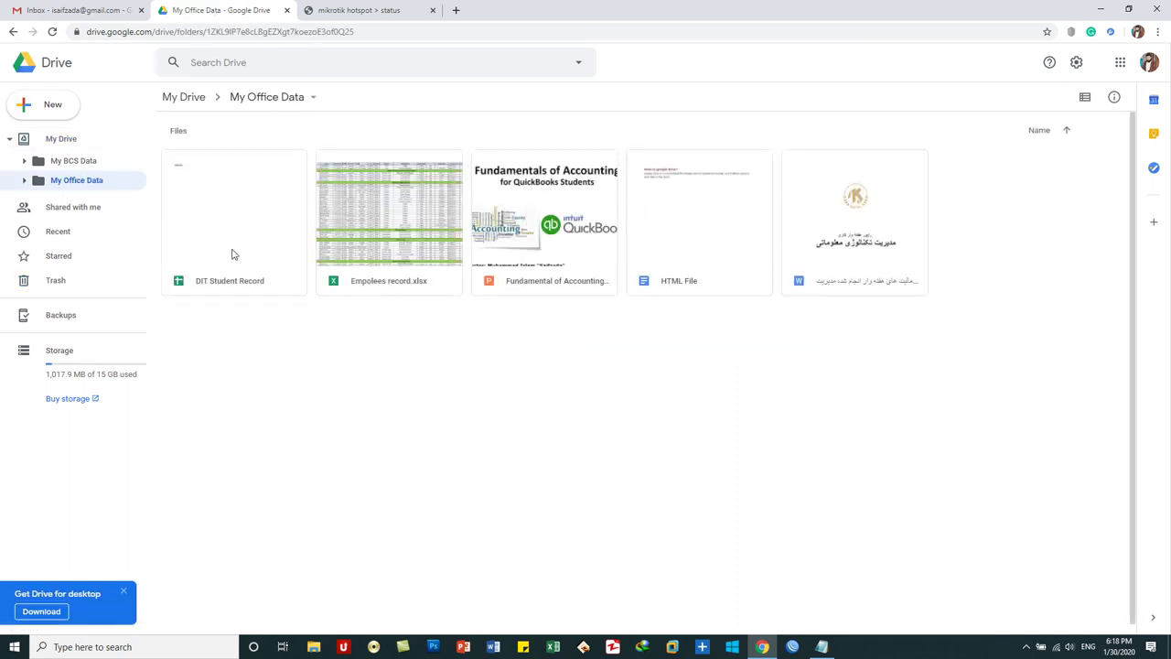
click(217, 222)
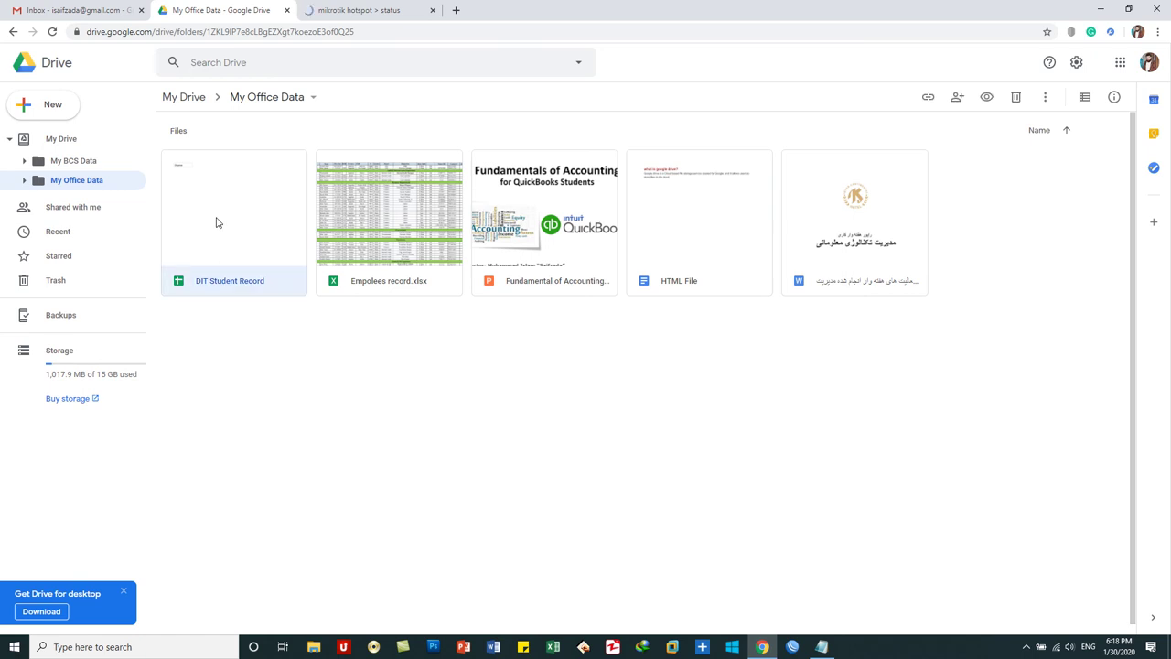
right_click(217, 222)
click(271, 480)
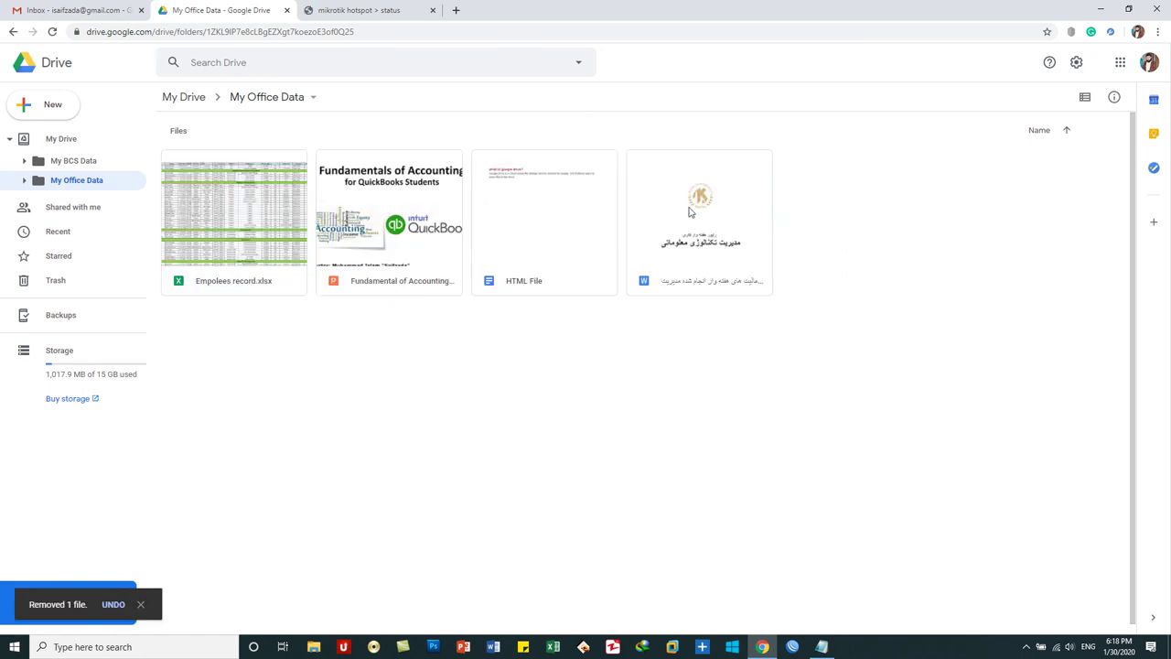
click(529, 187)
right_click(529, 188)
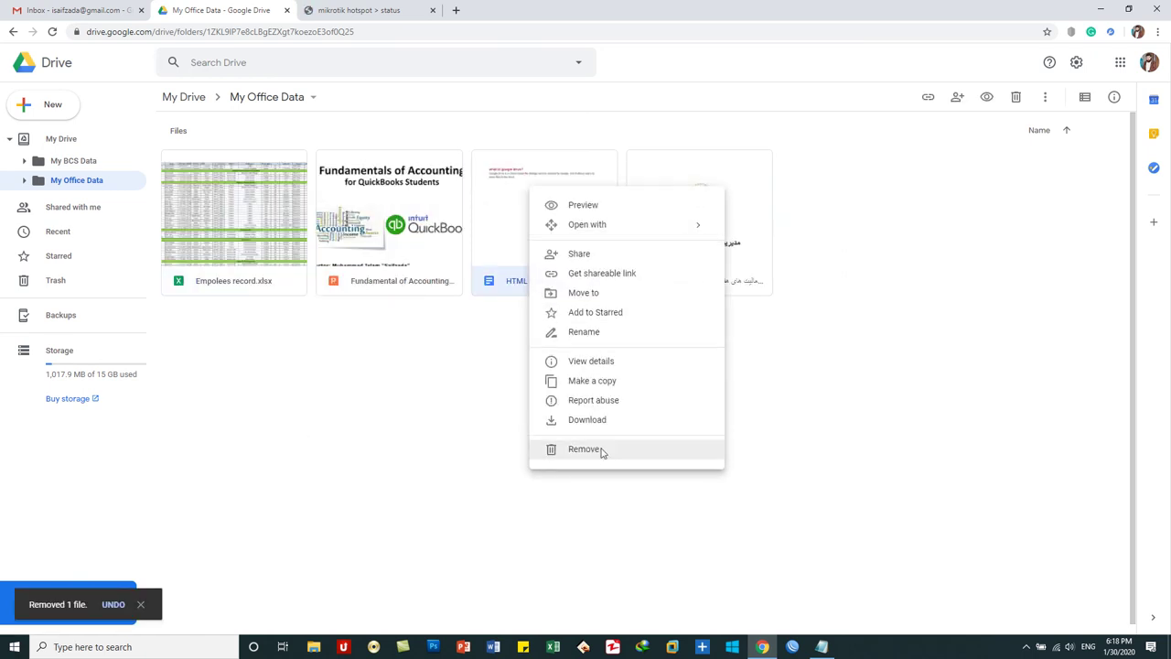
click(604, 450)
- Open the Trash and select both trashed files
click(91, 279)
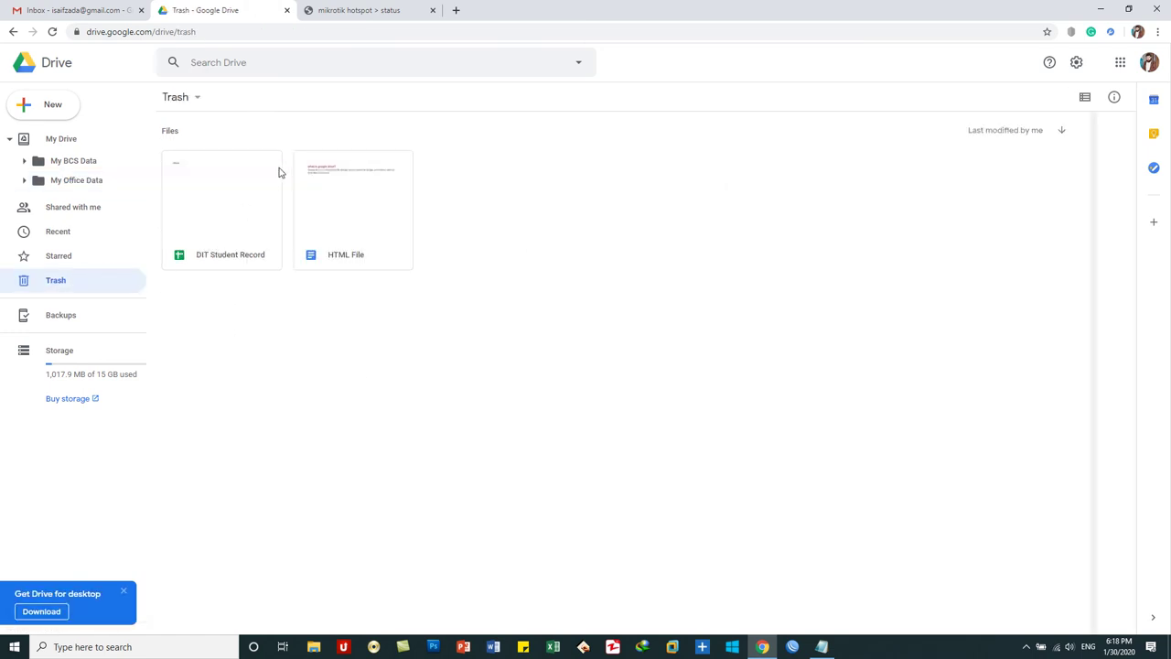
drag(382, 353, 238, 191)
right_click(238, 191)
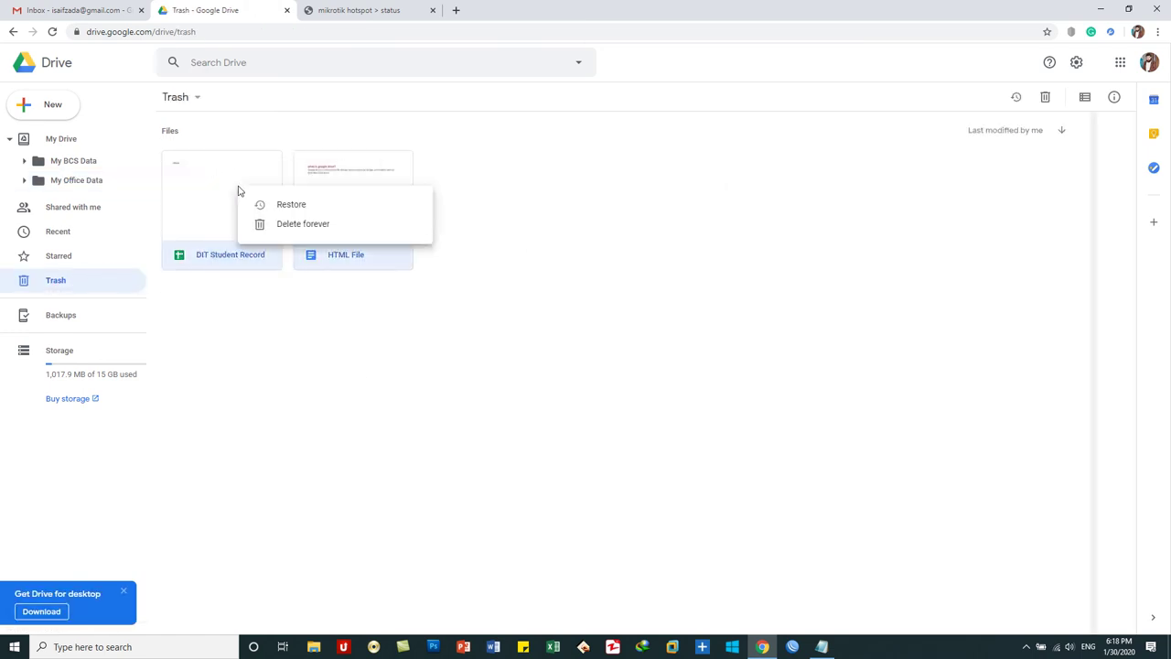